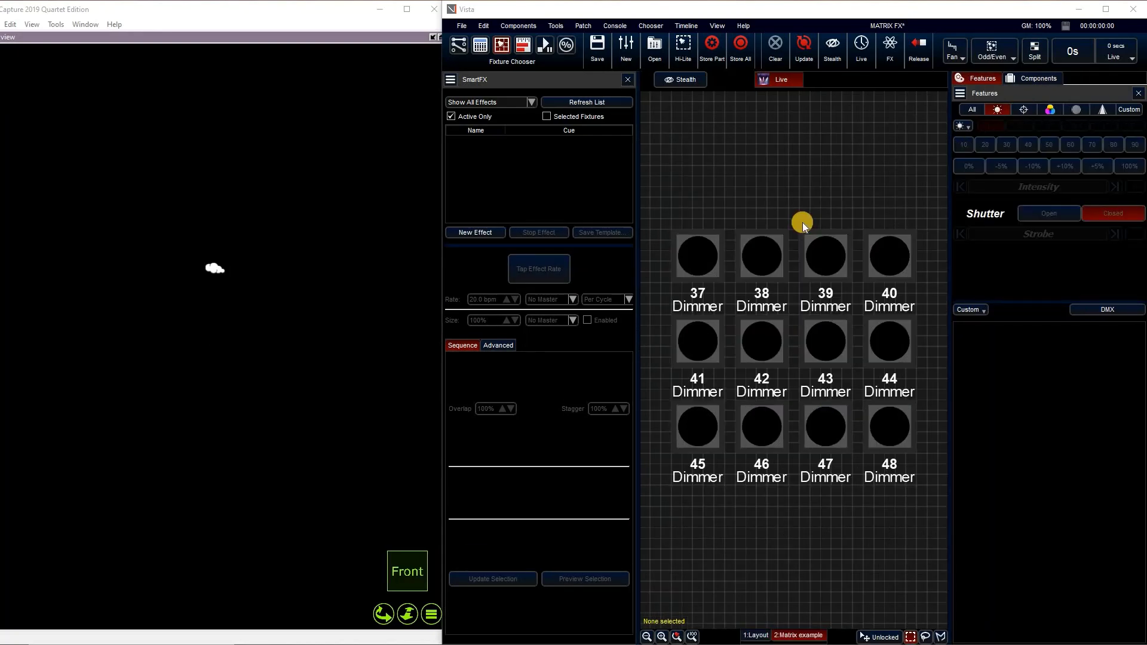
Step: Create a fixture matrix with 5 rows and 5 columns in the Matrix example layout
scroll(847, 382, "down", 4)
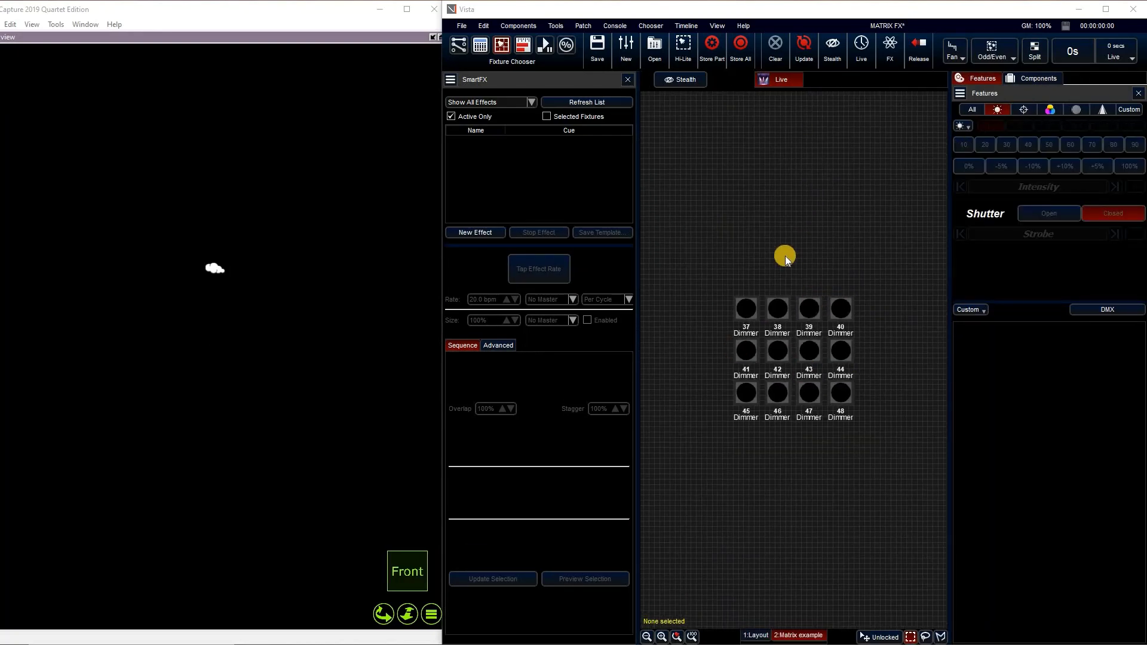
scroll(755, 245, "down", 2)
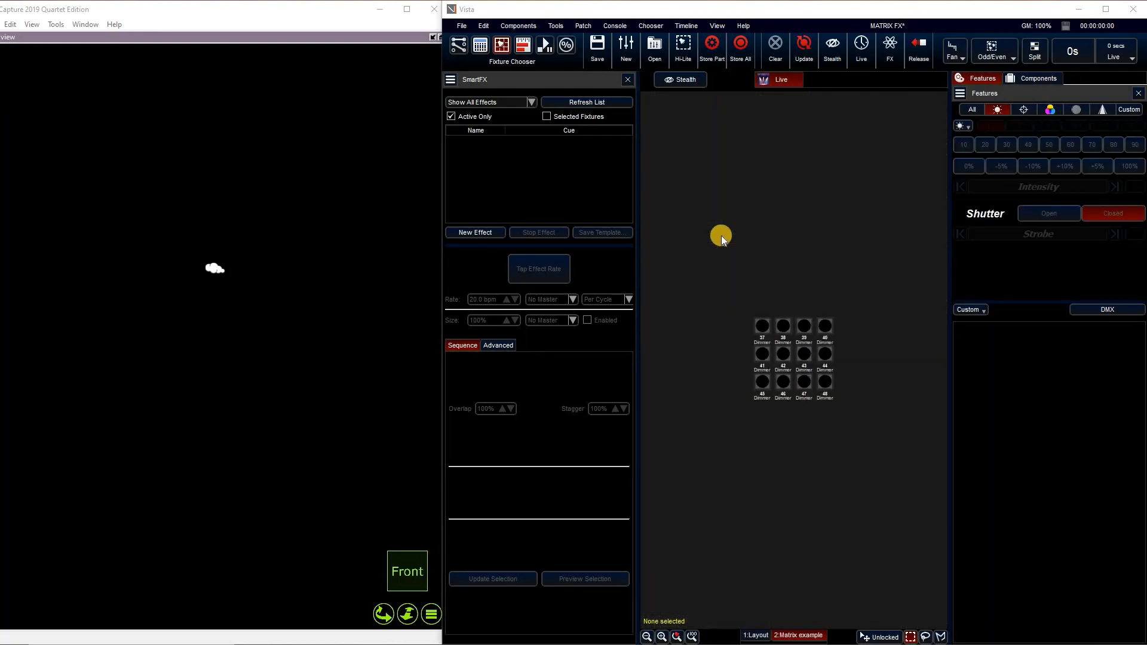
right_click(758, 241)
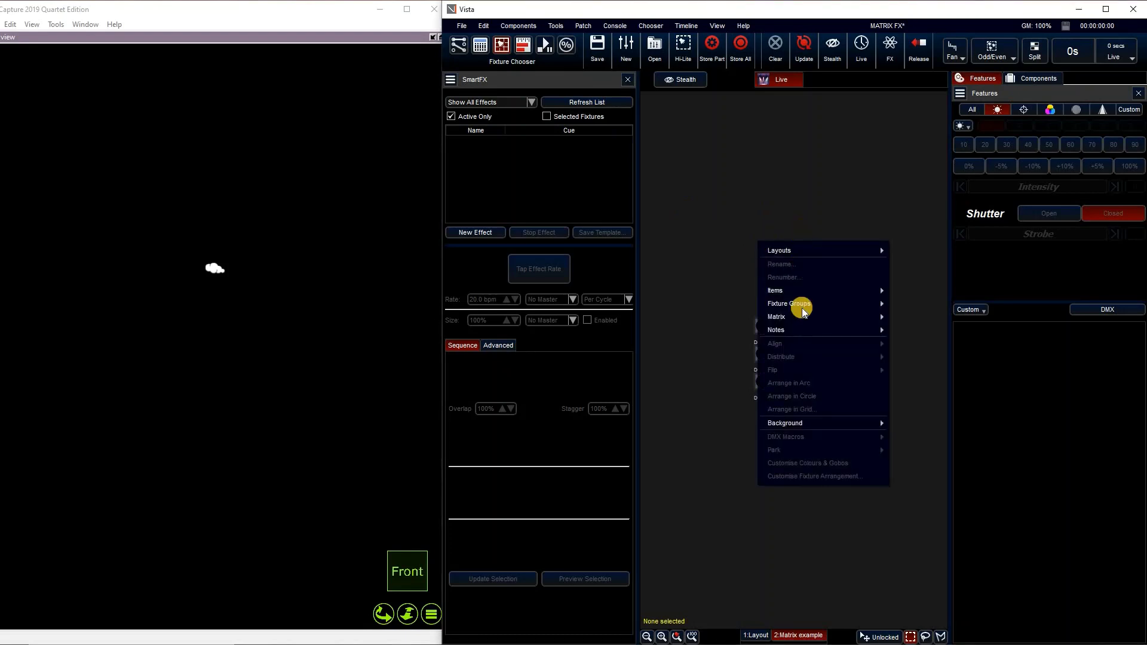
mouse_move(801, 317)
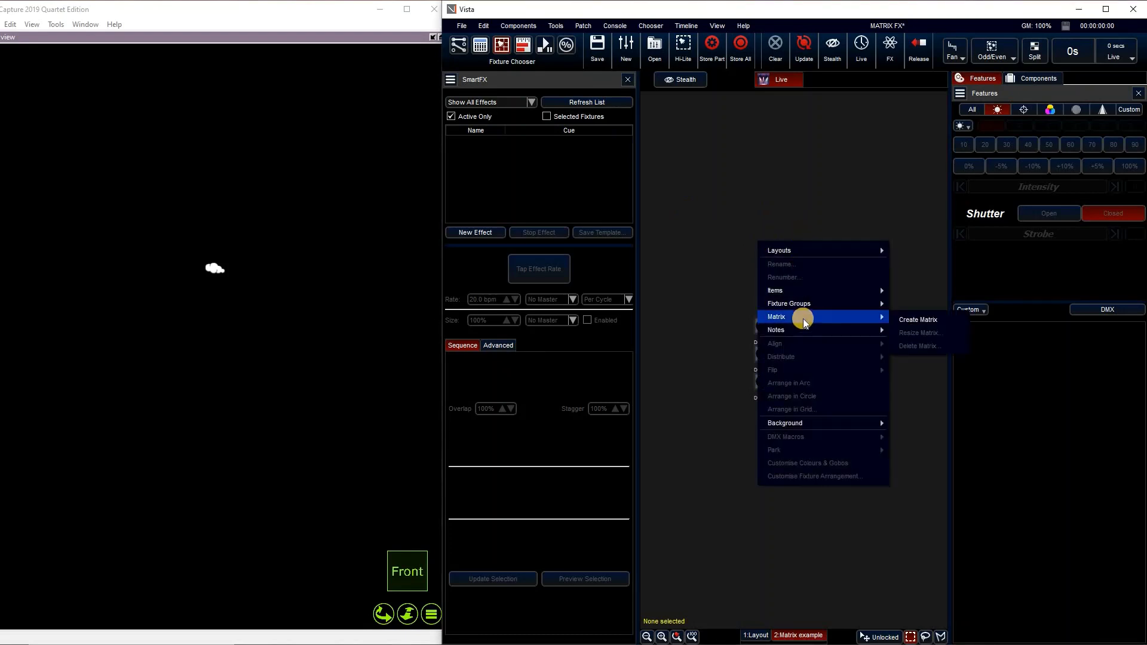
left_click(933, 322)
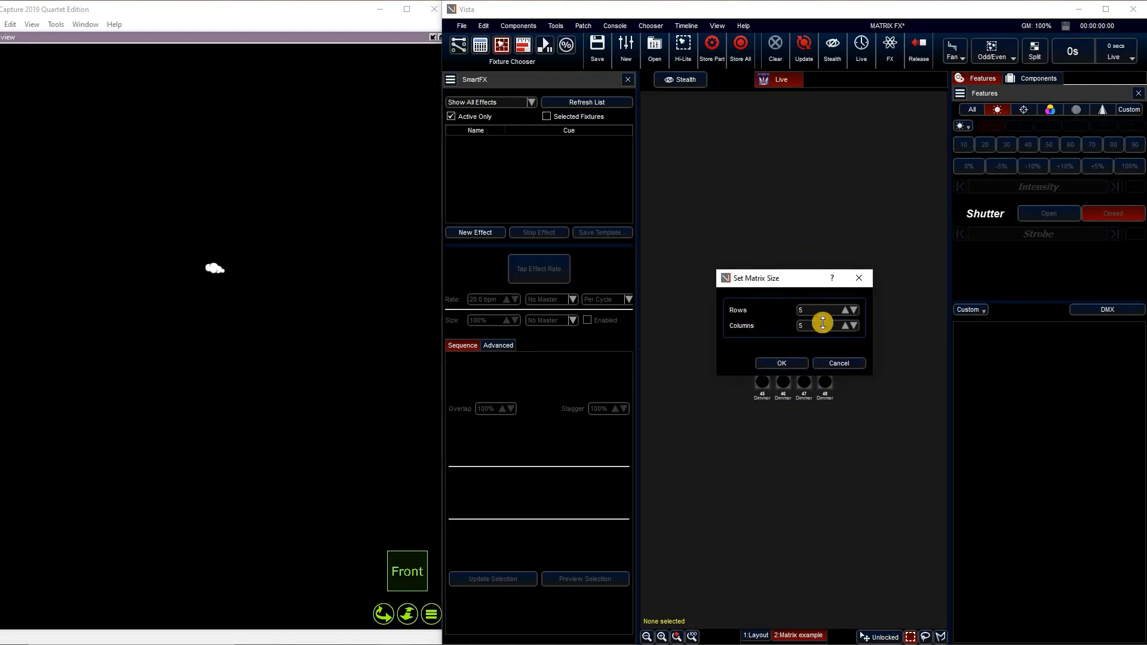
left_click(779, 360)
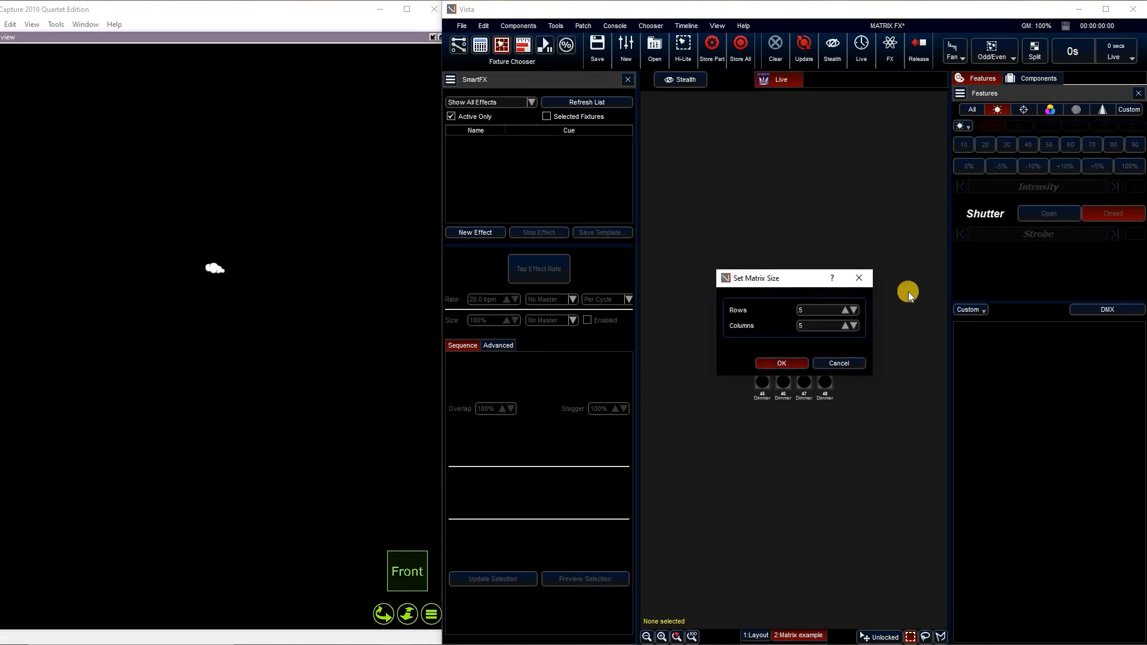
Step: Place the new matrix above the dimmers and enlarge it to about 11 columns by 9 rows
left_click_drag(797, 267, 814, 284)
left_click_drag(764, 238, 739, 261)
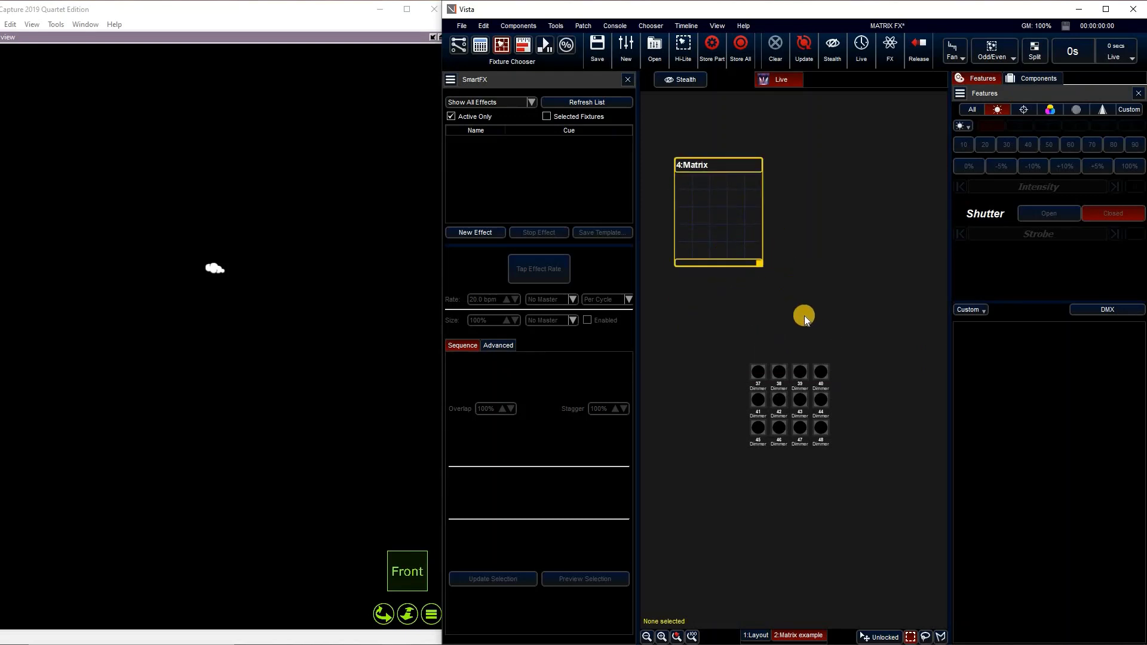
left_click_drag(796, 323, 904, 459)
Step: Select dimmers 37 to 48 and move them together into the upper-left corner of the matrix grid
left_click(779, 405)
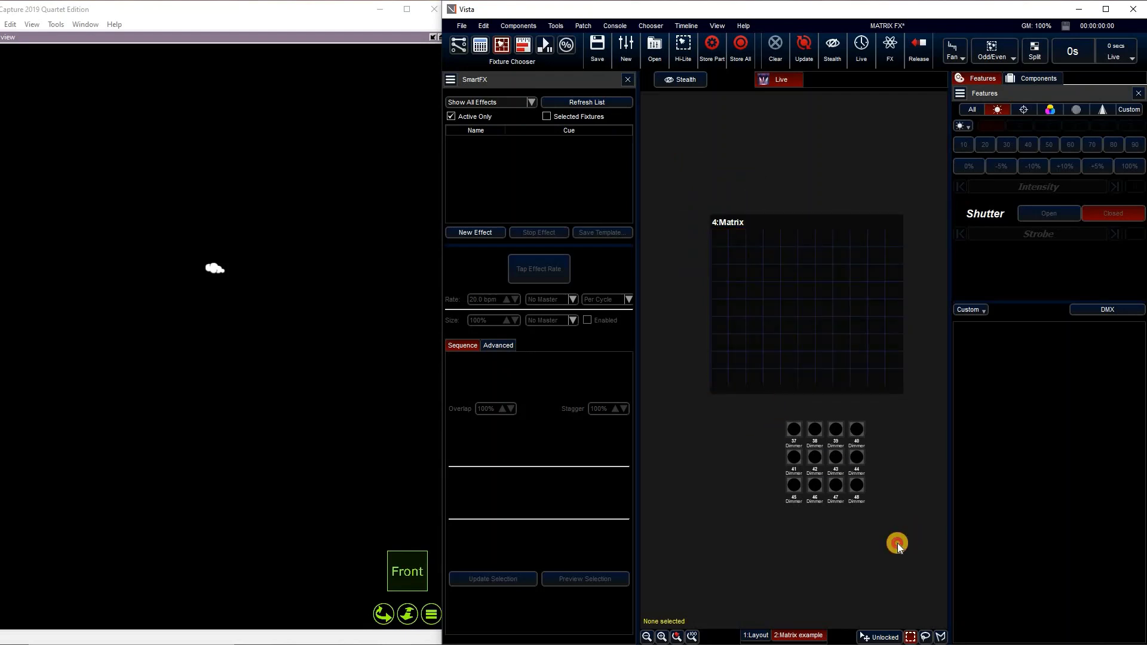
left_click_drag(877, 420, 790, 252)
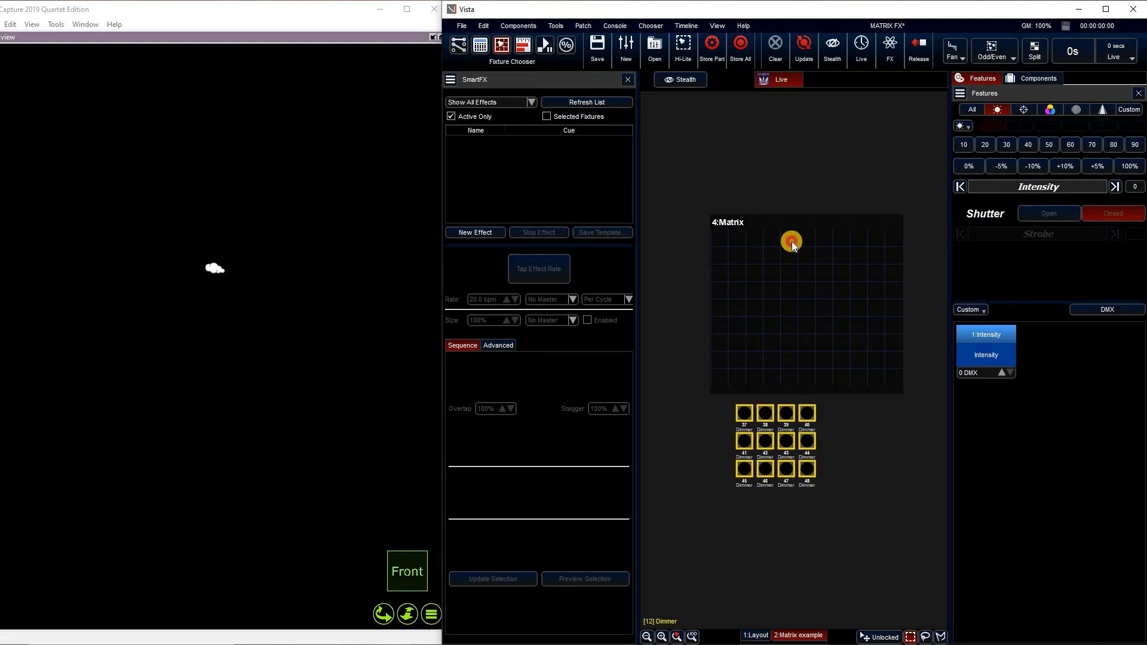
left_click(808, 464)
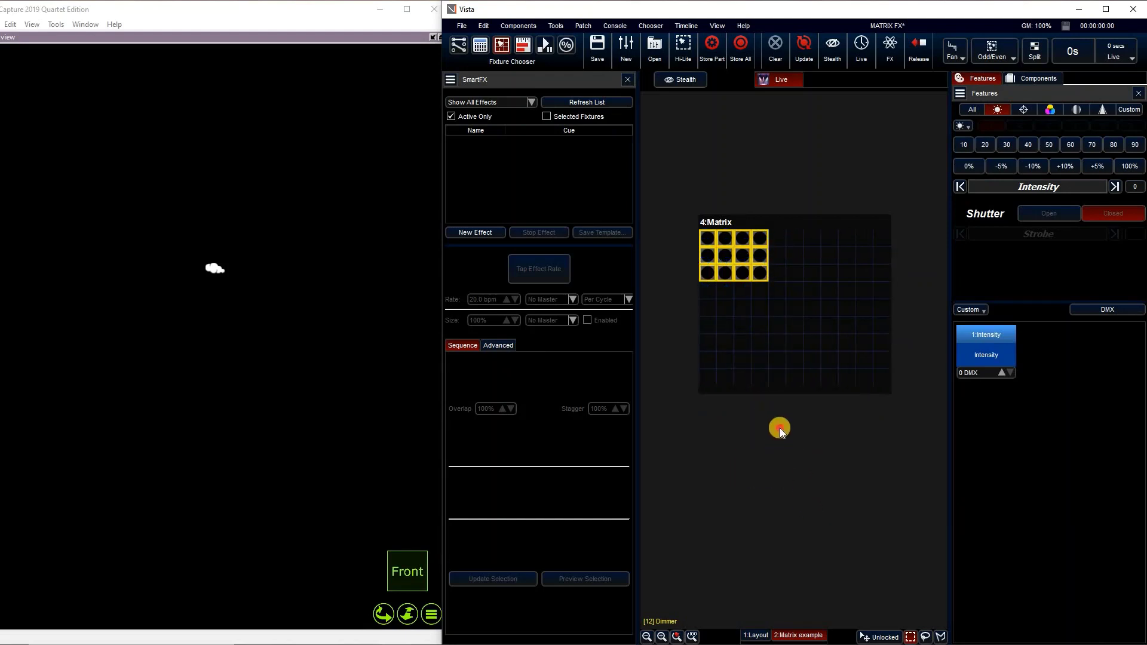
Step: Move the fourth dimmer column to matrix column 7, rows 2 to 4, and the second dimmer column down to rows 5 to 7
left_click(761, 236)
left_click_drag(760, 278, 760, 279)
left_click_drag(760, 275, 819, 290)
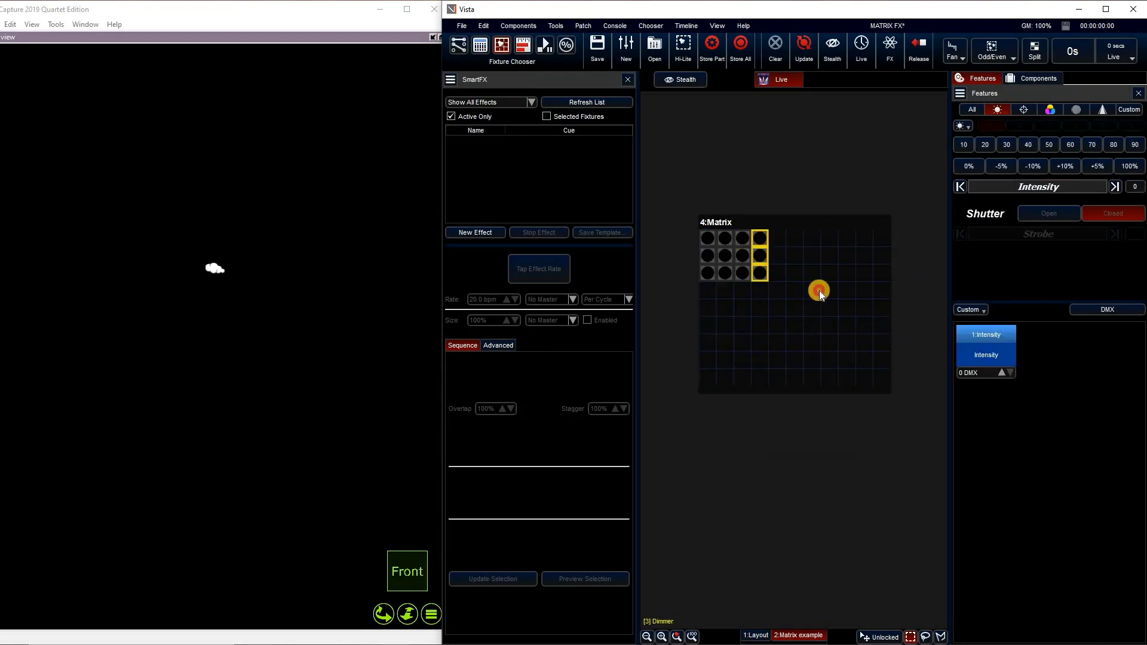
left_click(730, 278)
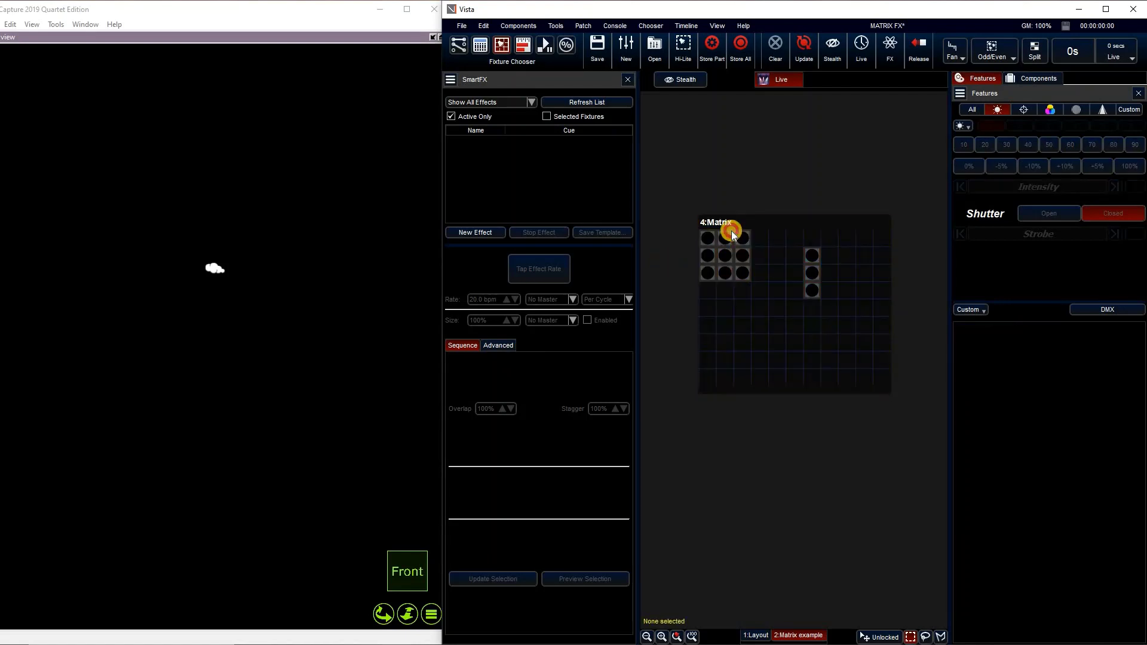
left_click_drag(731, 231, 718, 356)
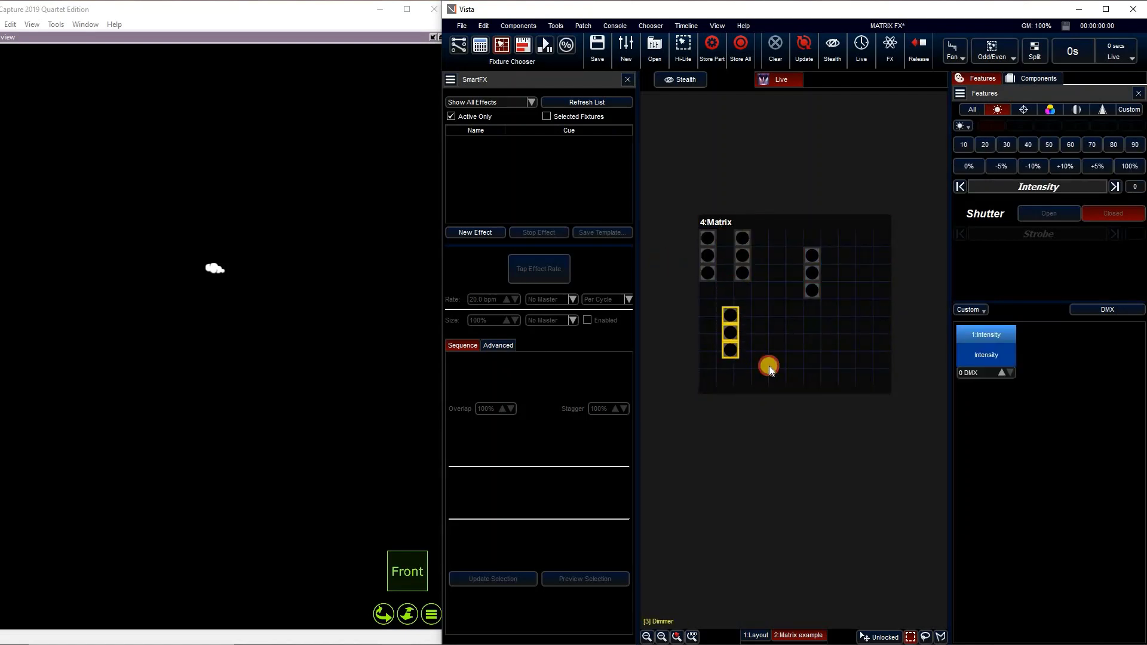
left_click(793, 323)
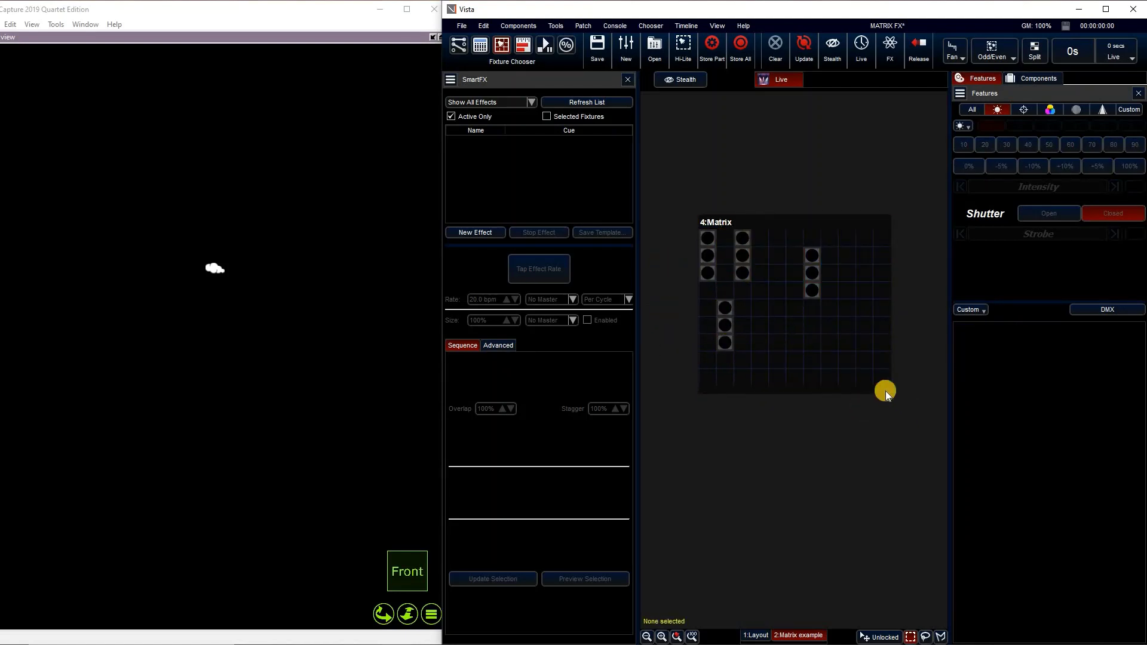
Step: Shrink the matrix to about 7 columns by 7 rows so it just encloses the dimmers, and deselect it
left_click_drag(886, 391, 789, 323)
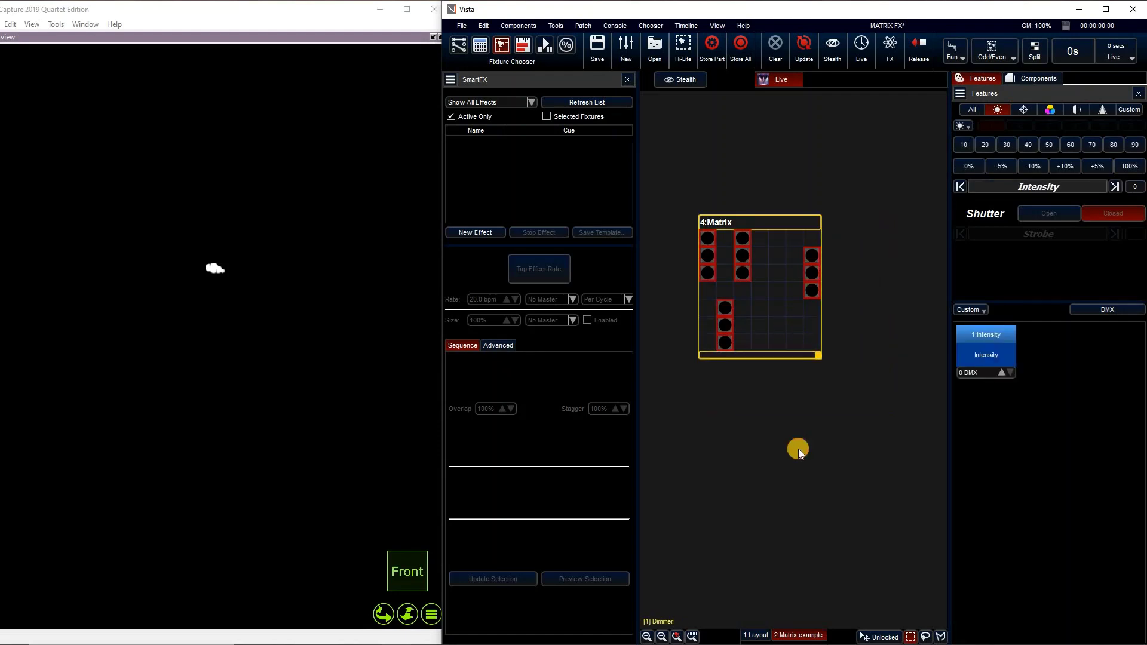
left_click(912, 473)
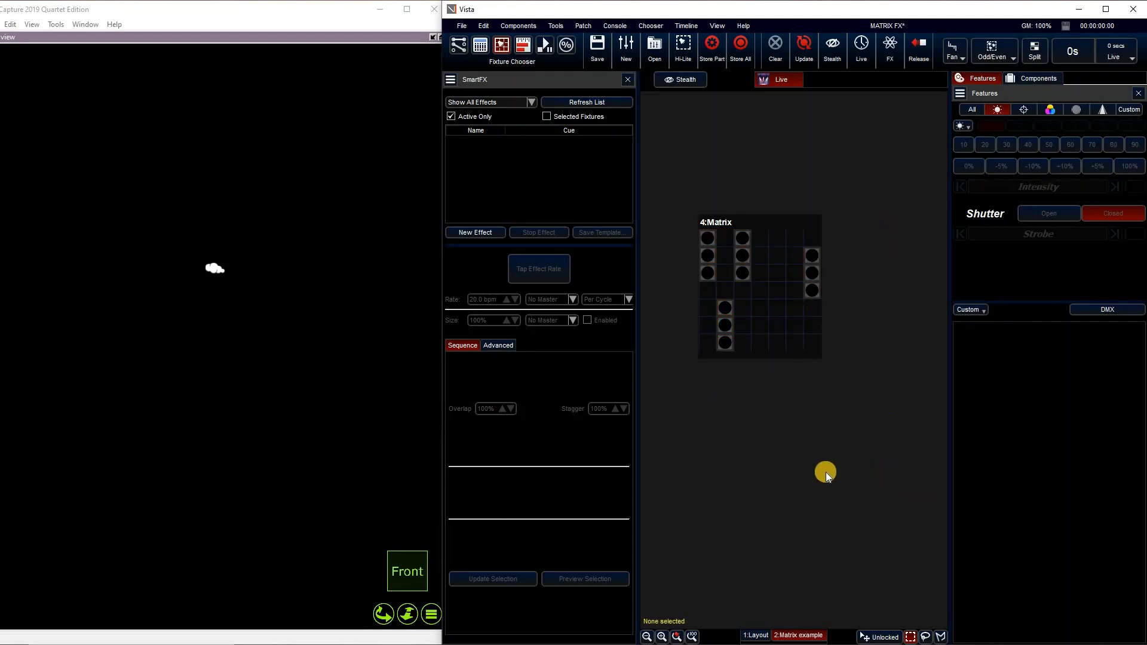
Step: Open layout 1, select the whole 1:Matrix, turn on highlight and set its tilt to 100
left_click(753, 634)
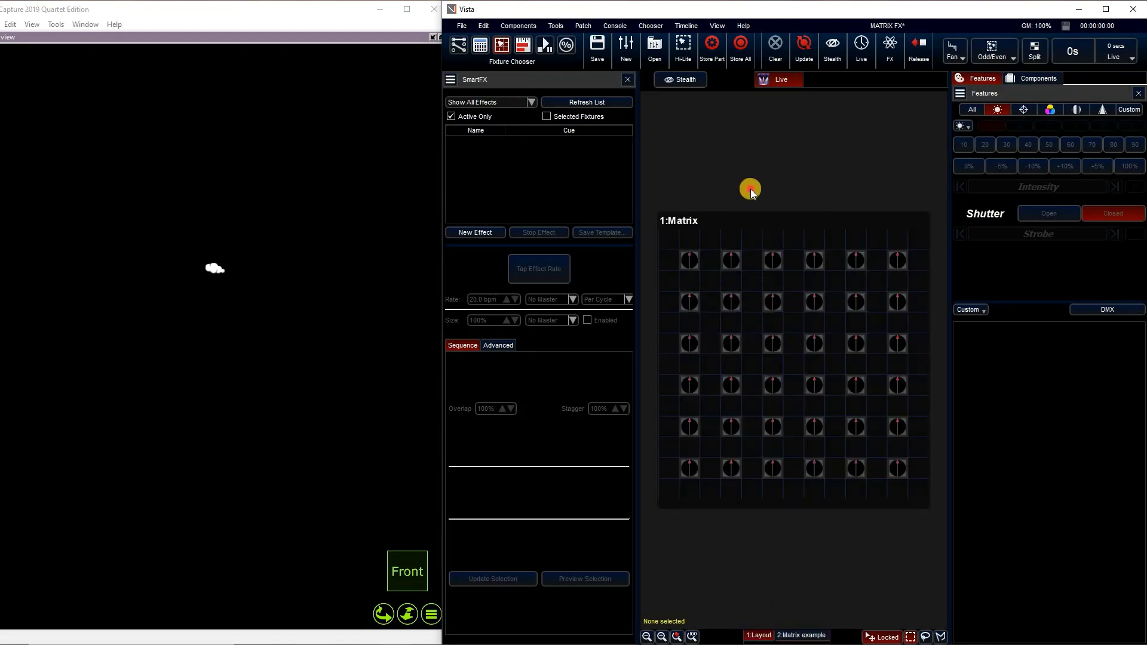
left_click(702, 219)
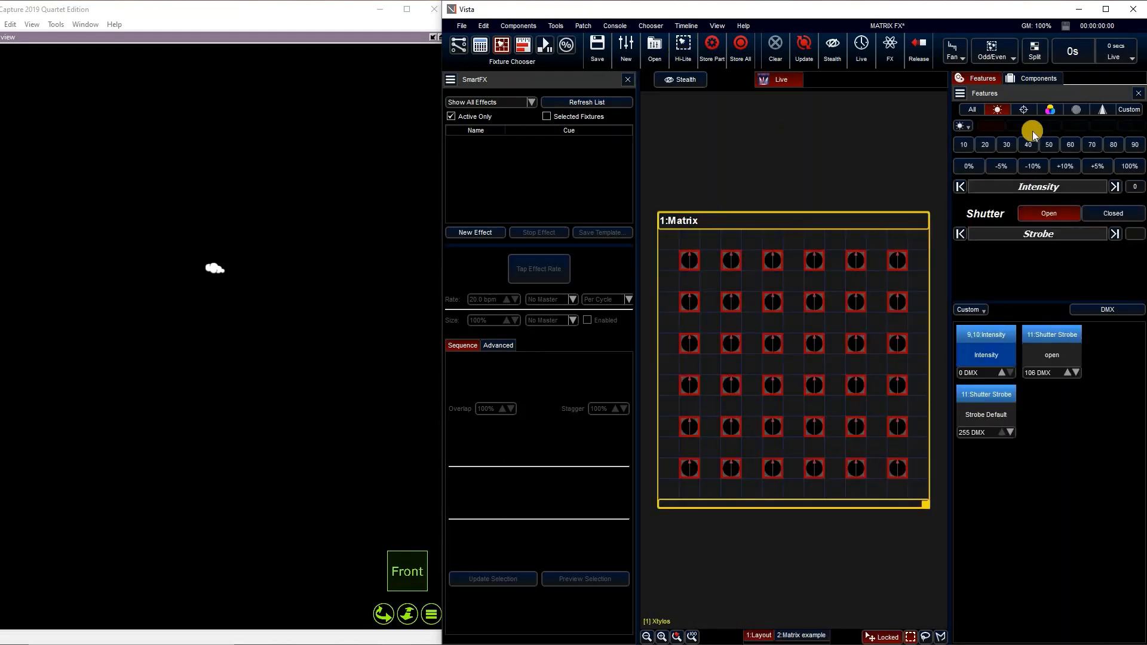
key("h")
left_click(1024, 109)
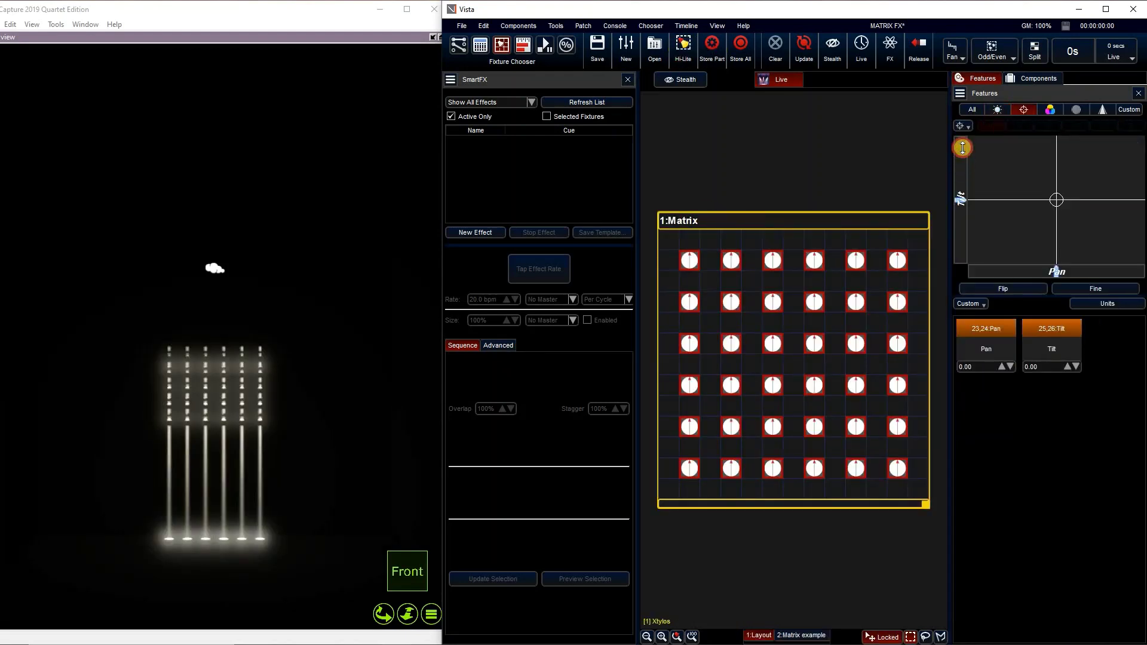
left_click_drag(963, 148, 954, 113)
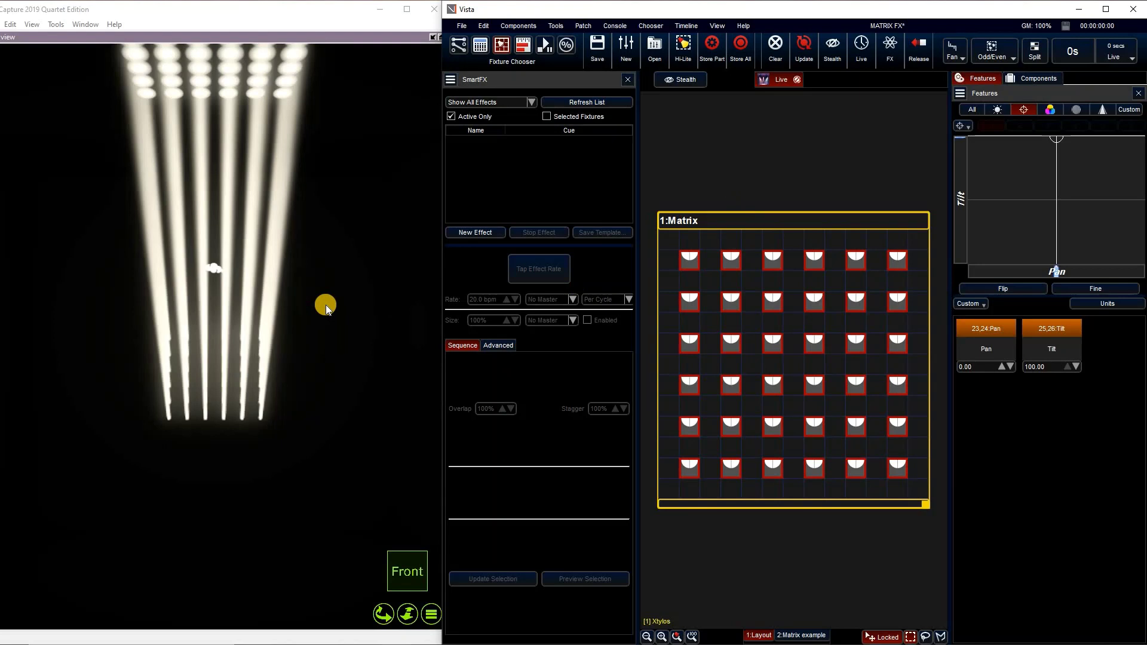
Step: Compare selecting 1:Matrix as one unit with selecting its 36 fixtures individually, ending with the whole matrix selected
left_click(751, 193)
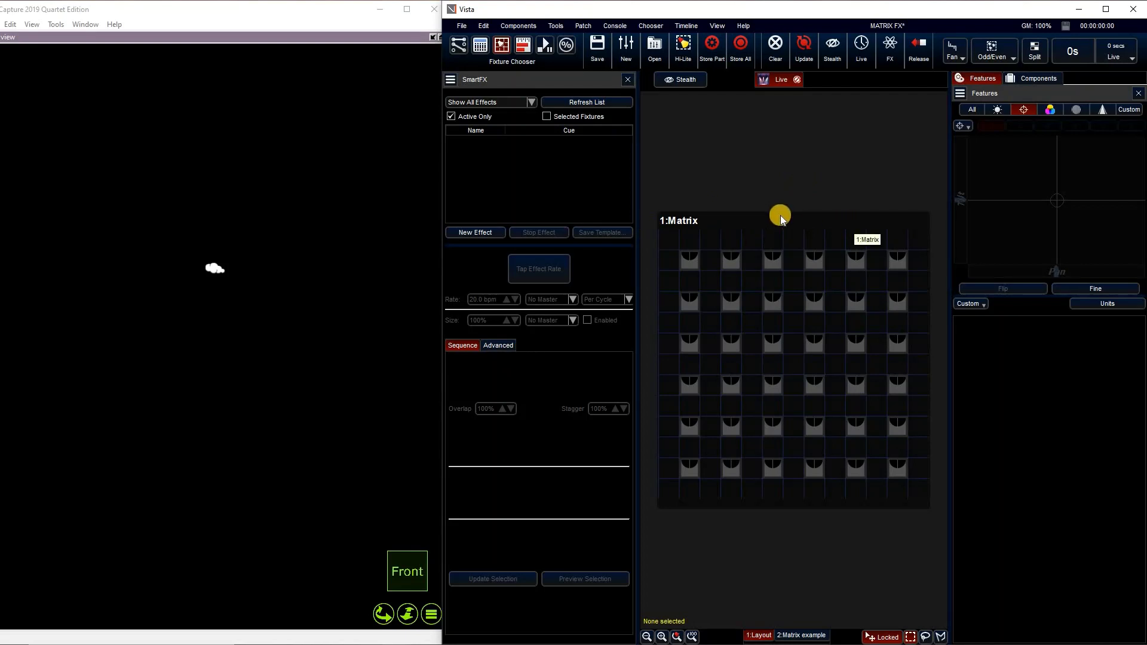
left_click(785, 210)
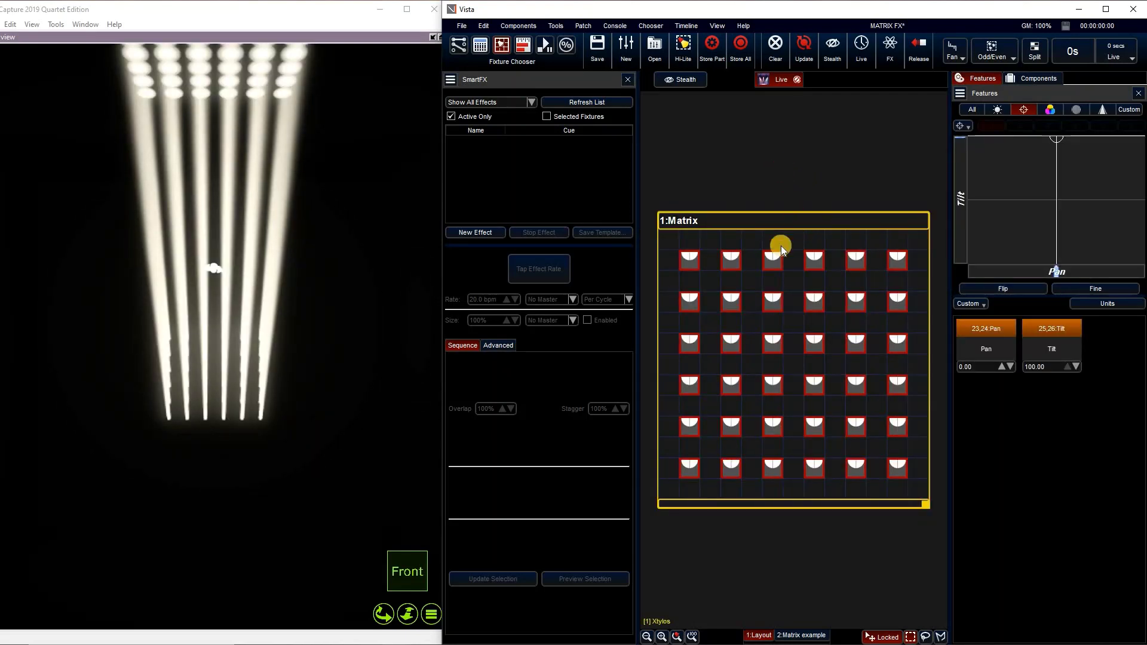
left_click(671, 243)
left_click_drag(670, 240, 901, 491)
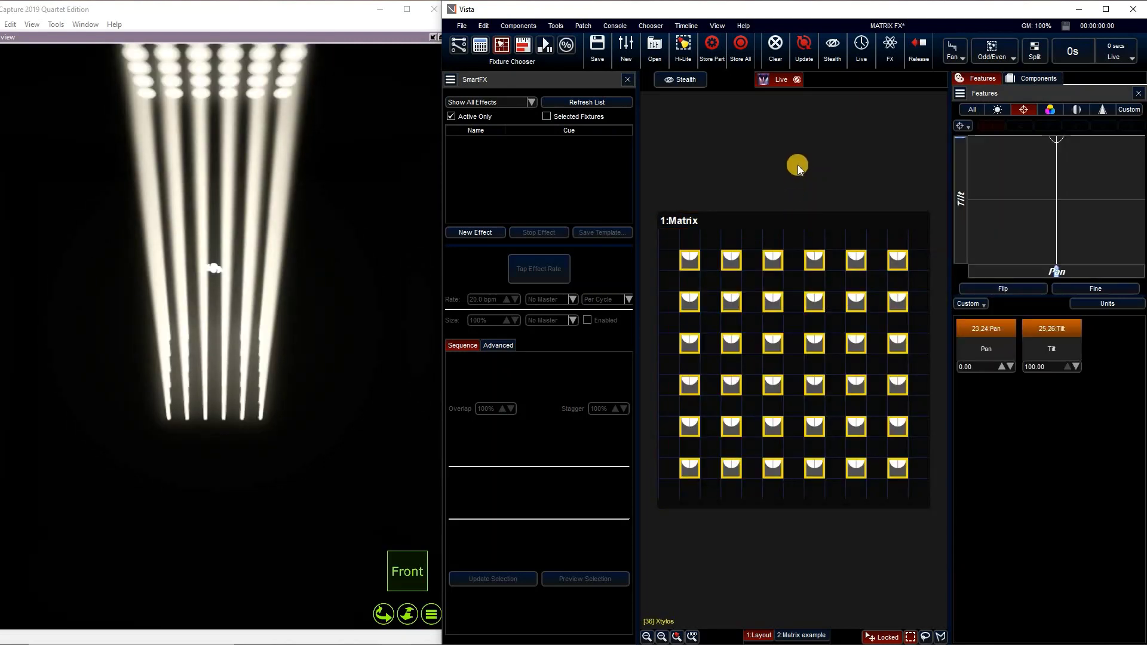
left_click(788, 218)
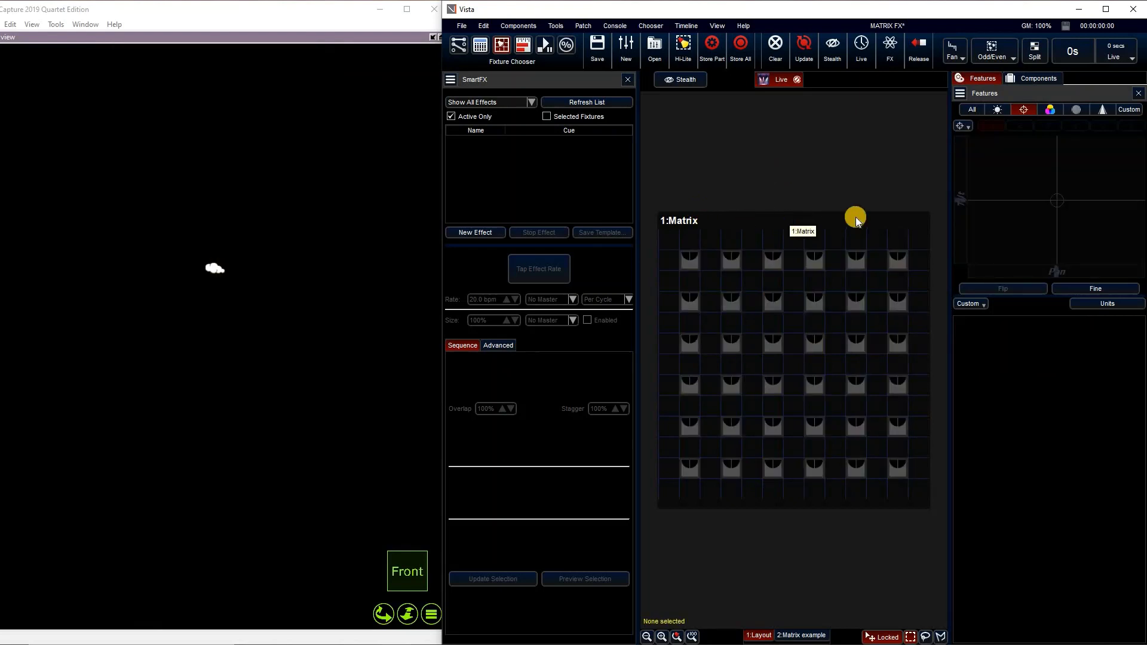
left_click(810, 220)
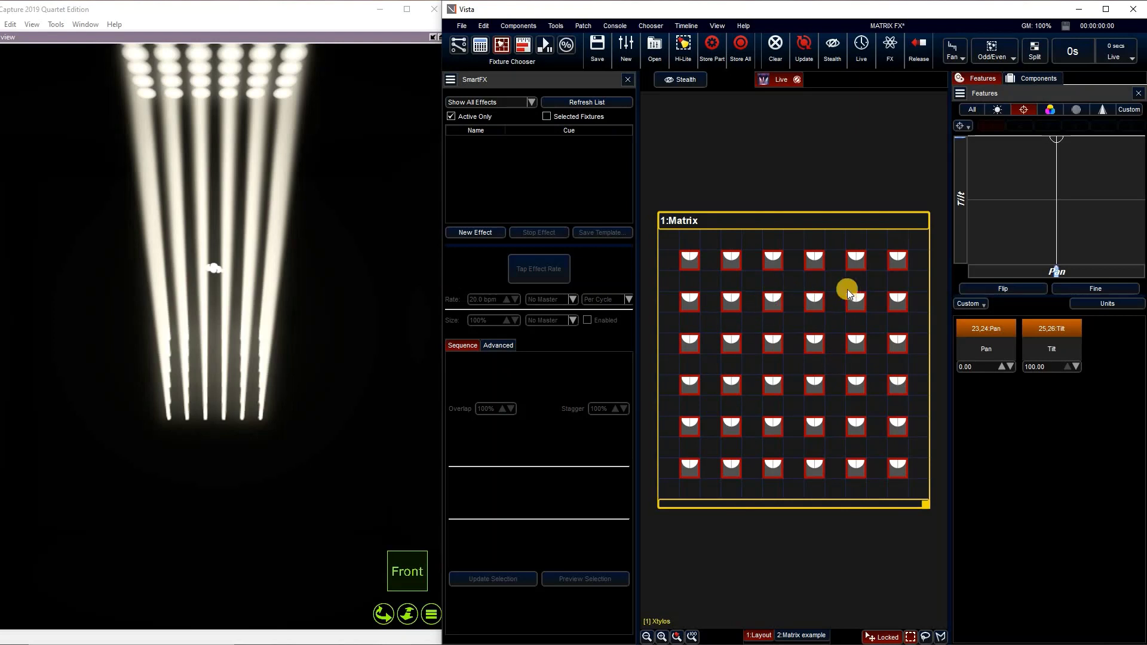
Step: Show the stored groups and presets, and clear the matrix's tilt change and selection
left_click(1025, 80)
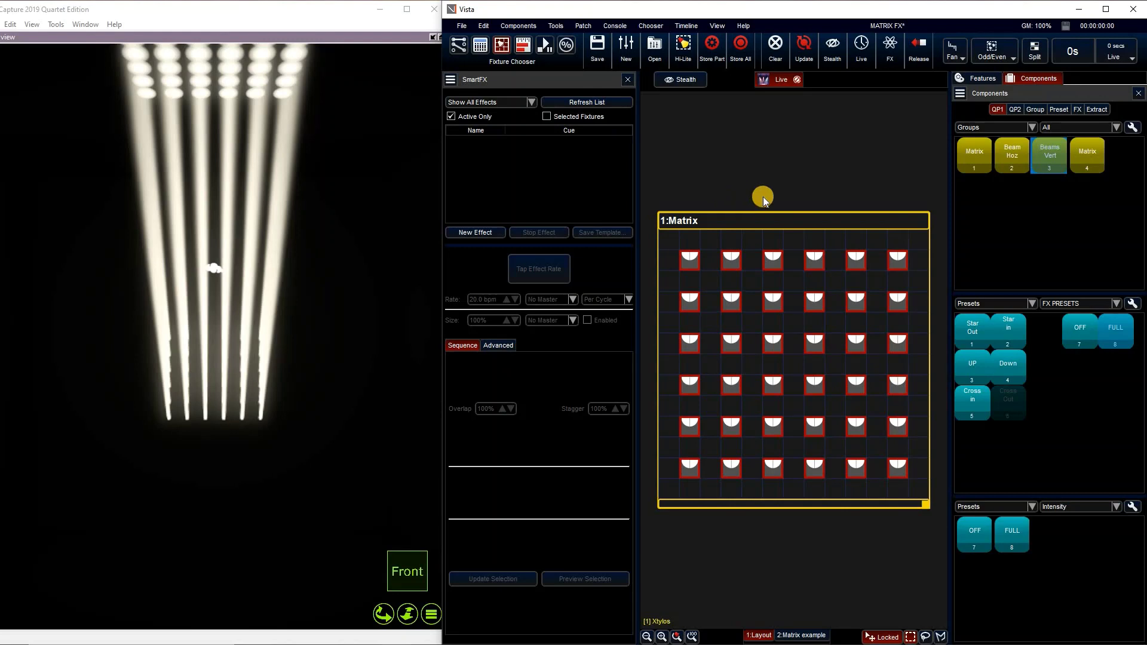
left_click(774, 48)
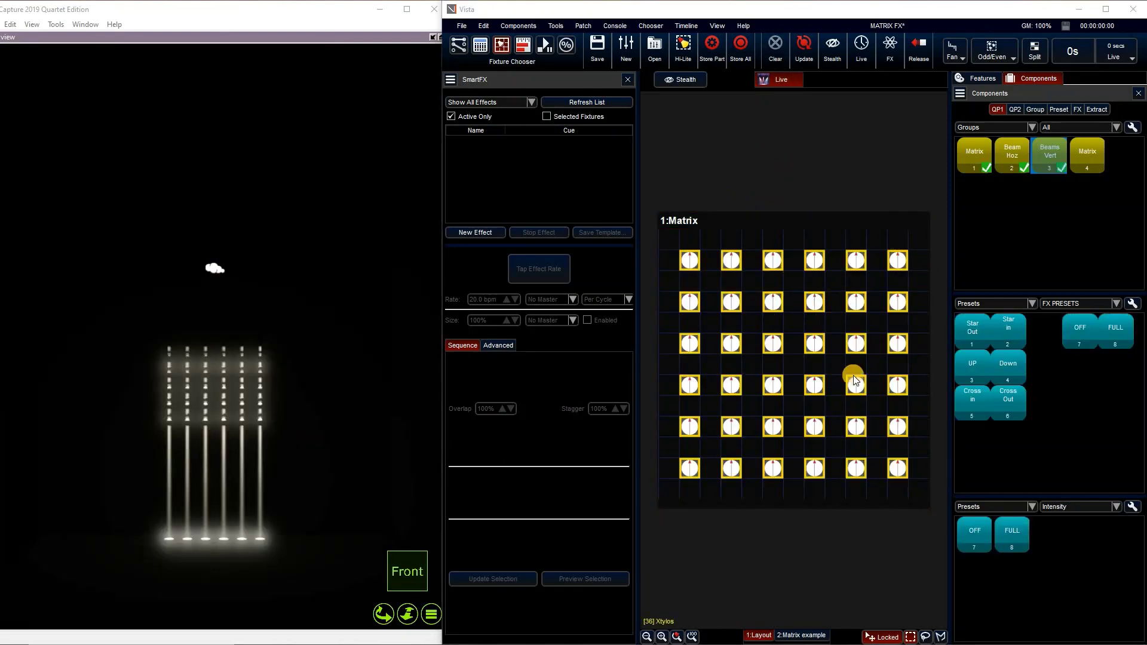
Step: Try out the stored position presets, such as Star Out, UP and Cross in, and the FULL intensity preset on the 36 matrix fixtures
left_click(966, 328)
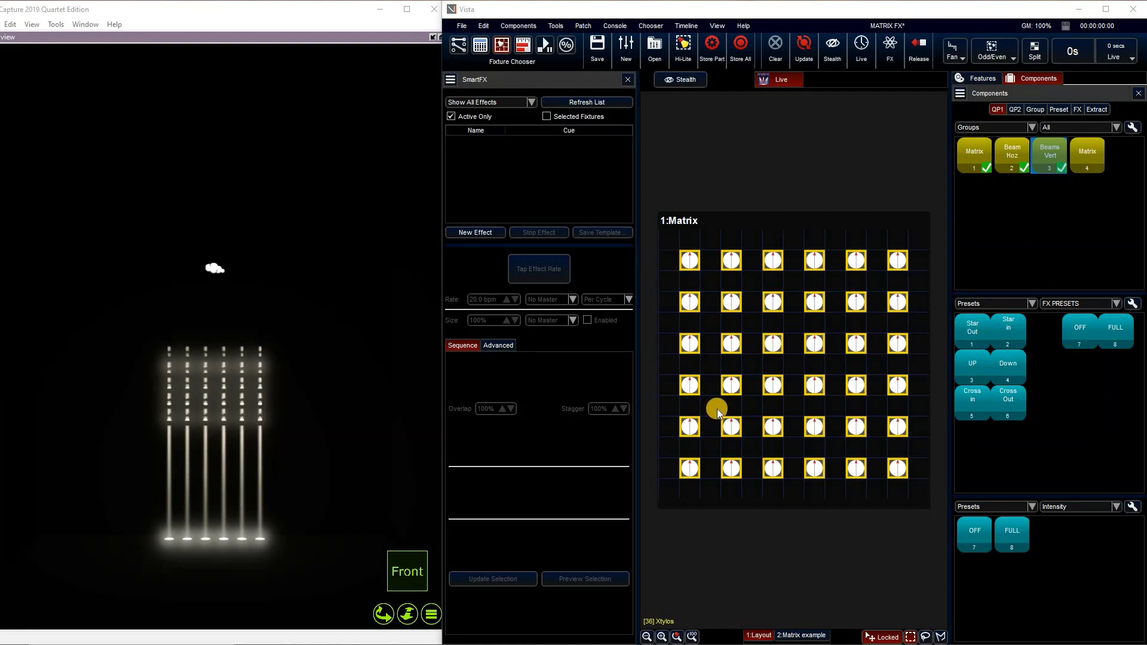
left_click(995, 376)
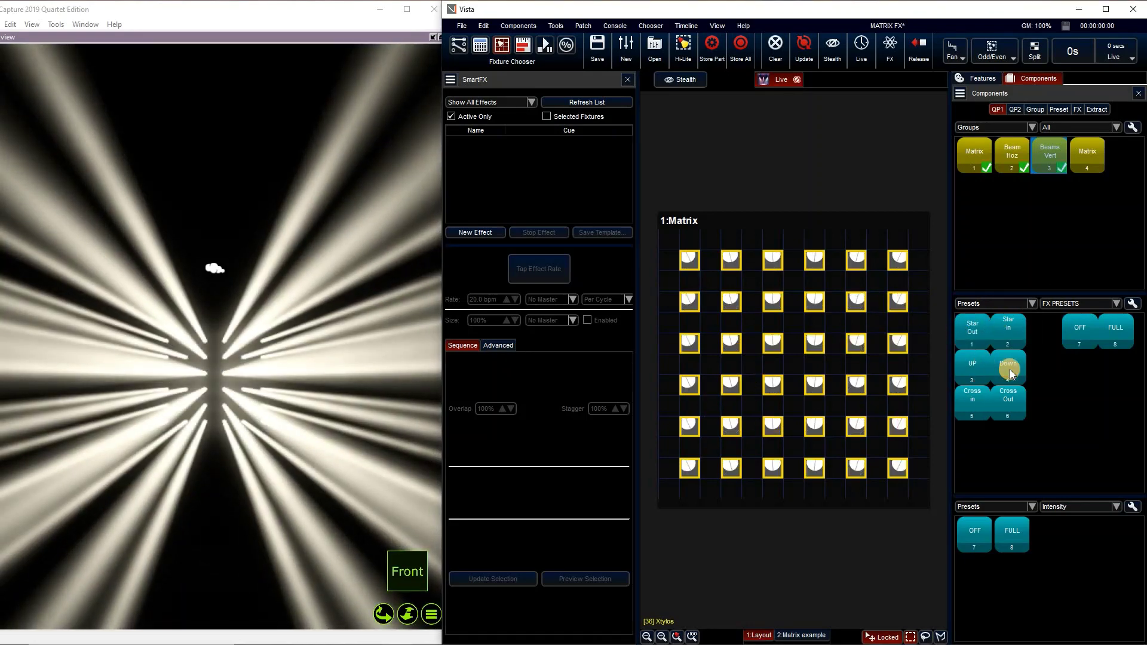
left_click(1010, 368)
left_click(1006, 403)
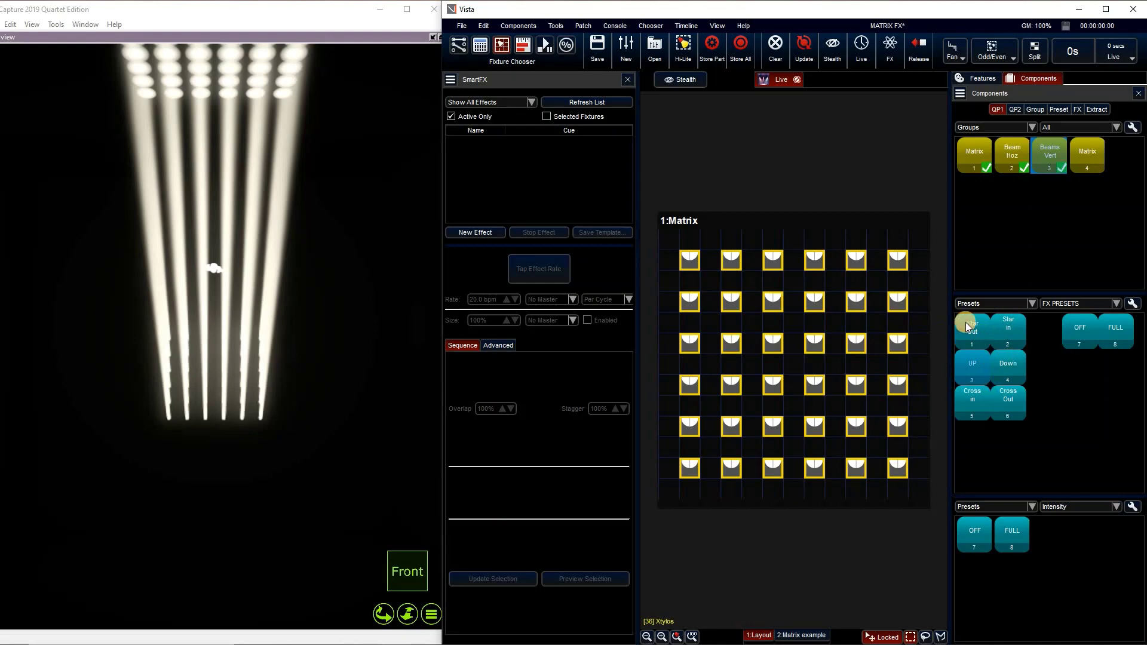
left_click(1006, 329)
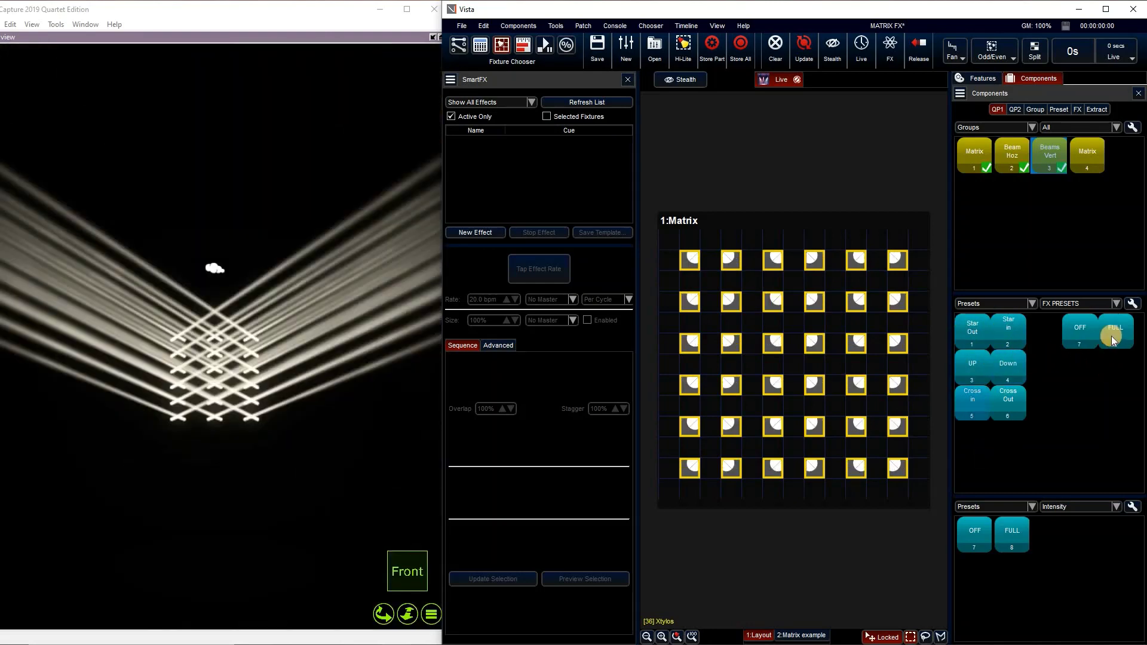
left_click(1079, 332)
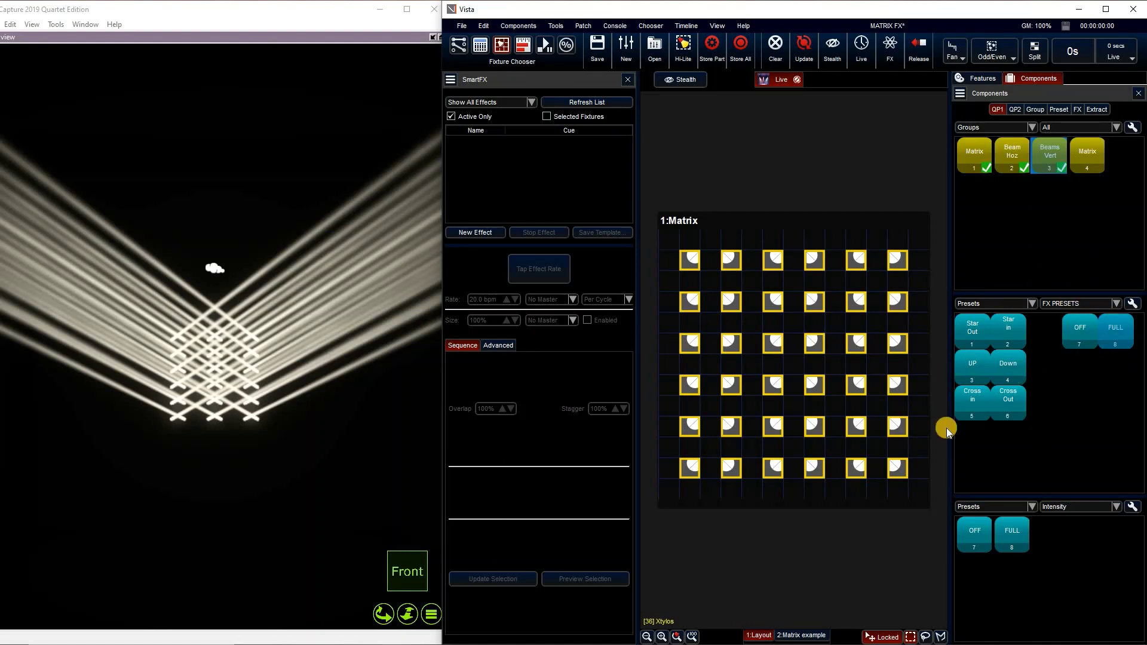
right_click(1059, 387)
left_click(1099, 407)
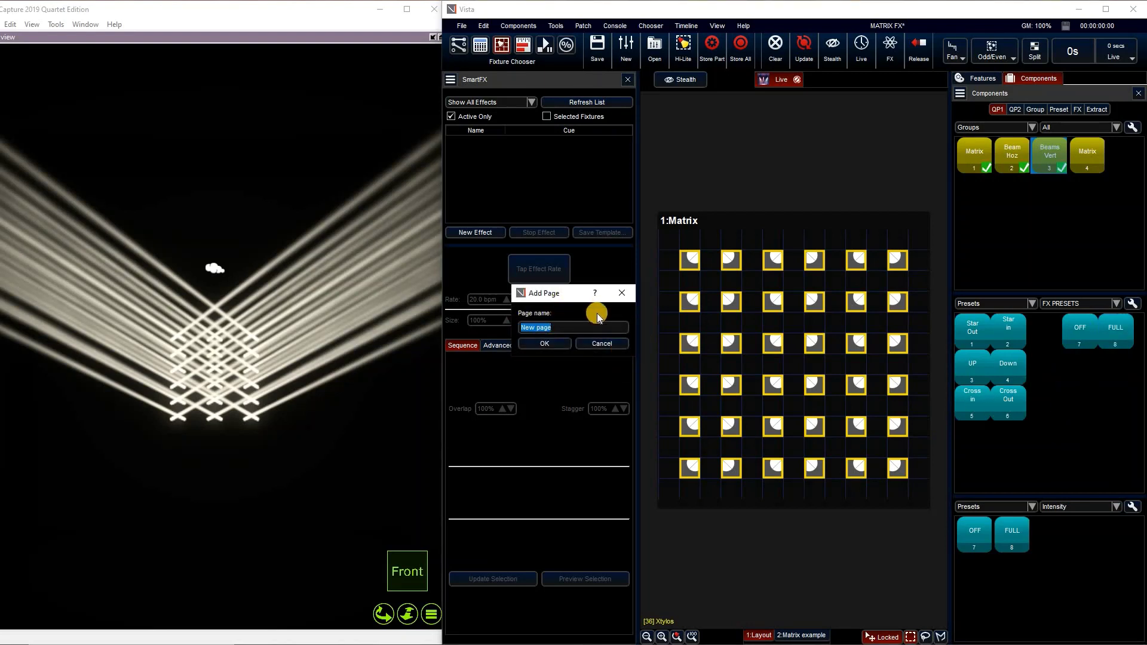
left_click(616, 345)
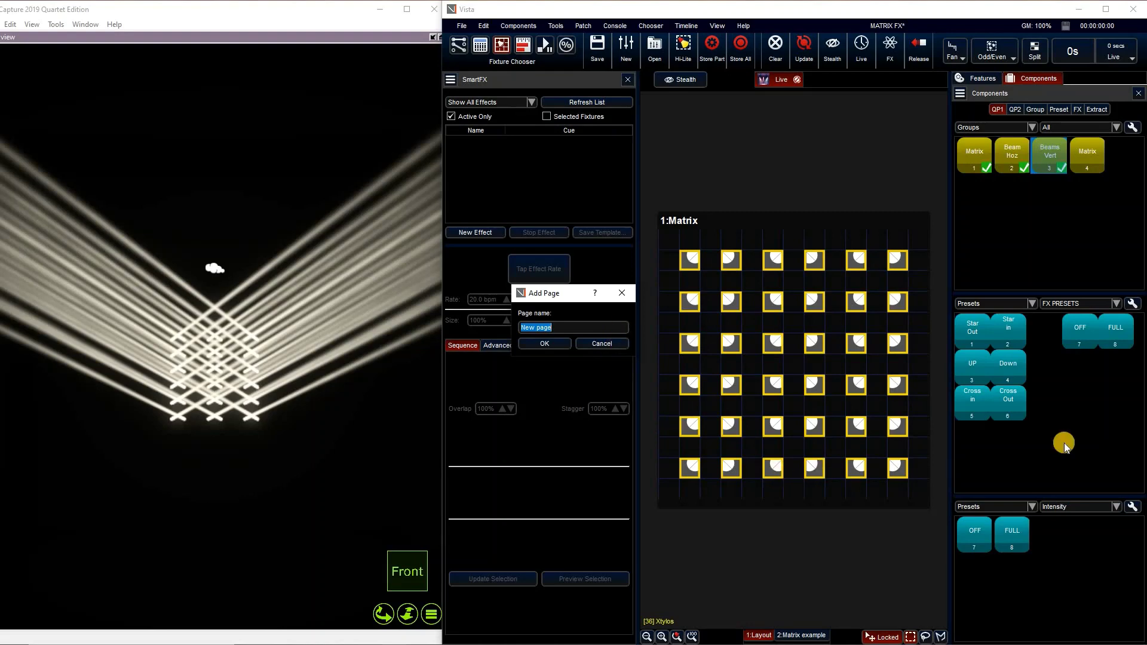
Step: Clear the applied preset values and the fixture selection
left_click(804, 46)
left_click(776, 46)
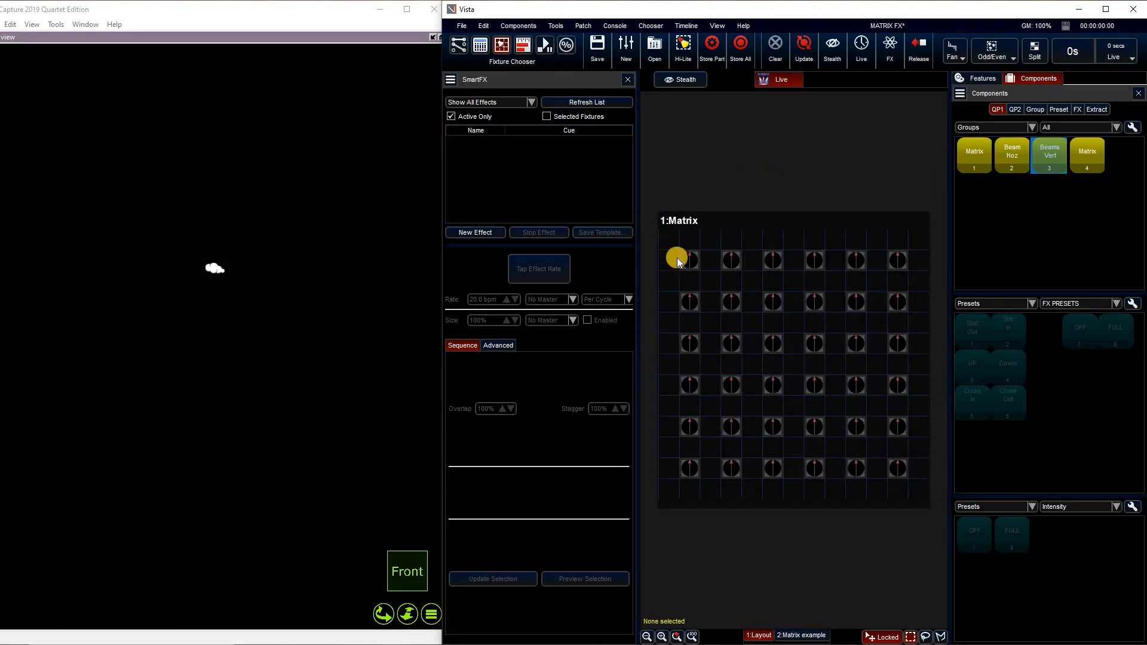
Step: Select the 36 matrix fixtures individually and pan their beams to the right with a tilt of about 72.56
left_click_drag(675, 243, 917, 489)
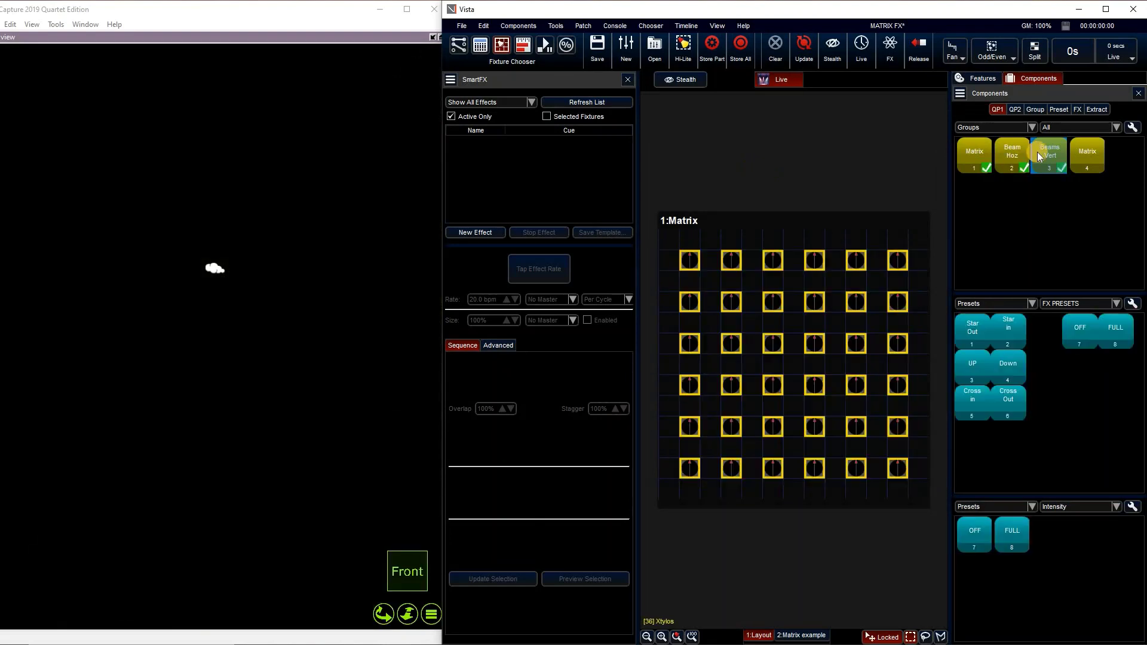
left_click(977, 78)
left_click_drag(962, 197, 962, 150)
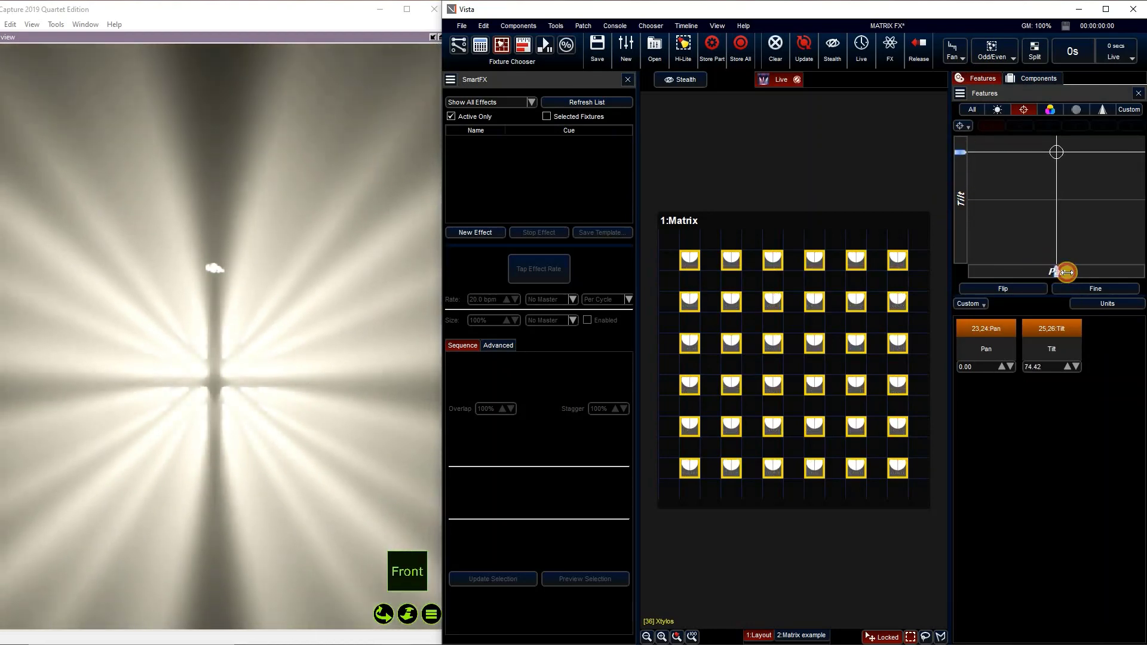
left_click_drag(1056, 270, 1084, 273)
left_click_drag(960, 153, 961, 154)
left_click(1033, 79)
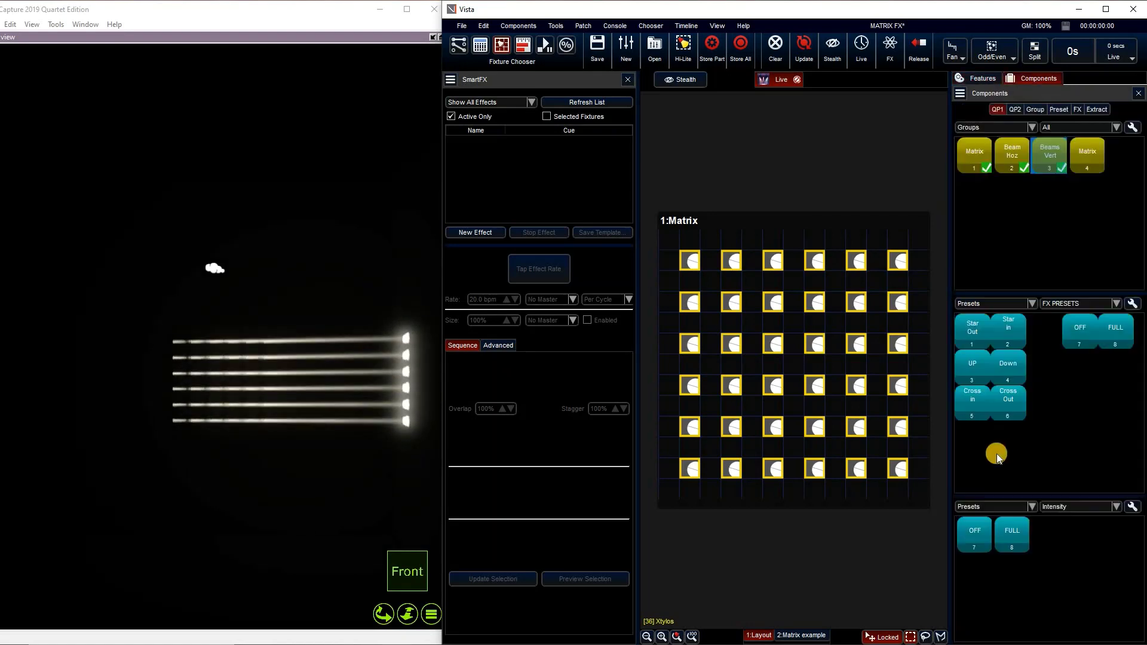
Step: Store the selected fixtures' current position as a new preset named Right
key("ctrl+p")
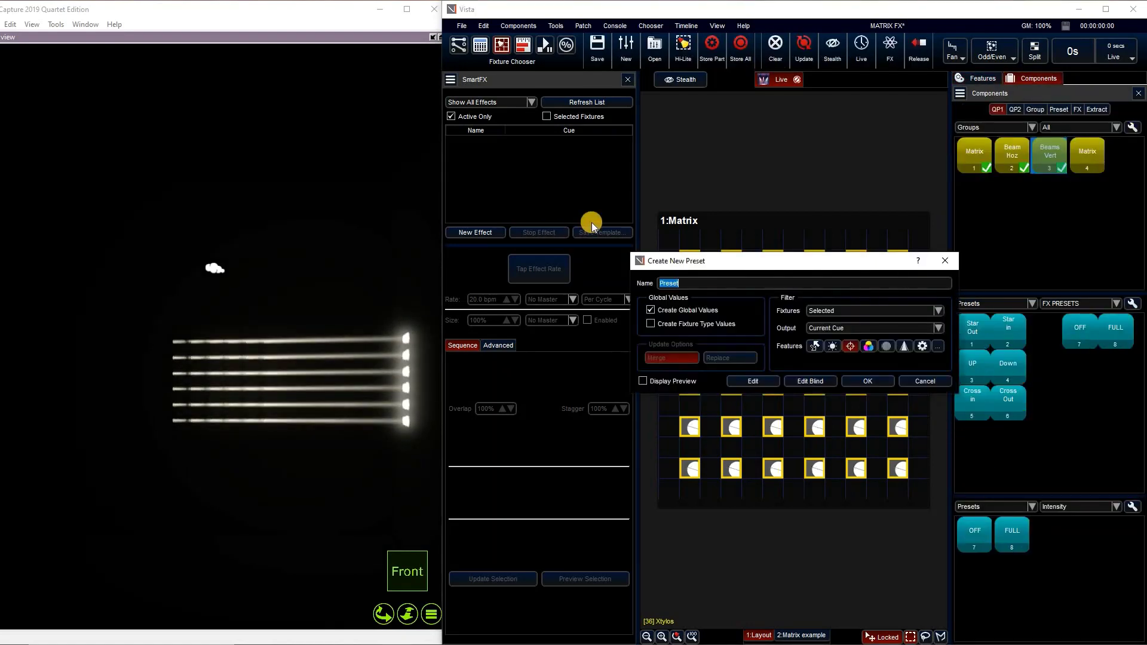
type("Right")
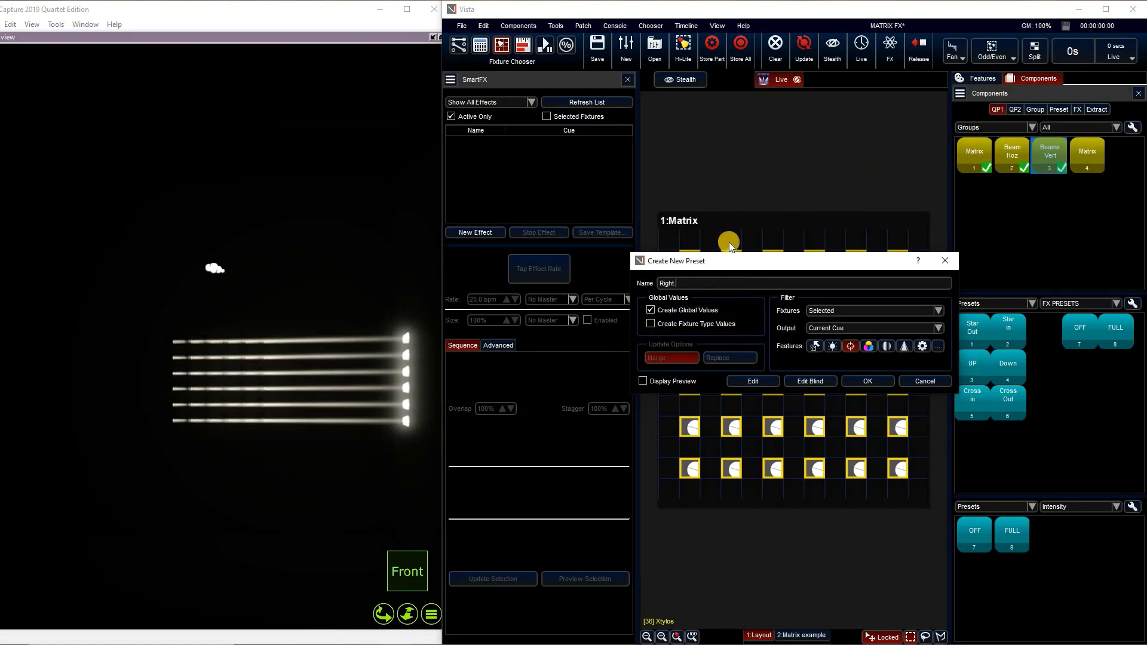
left_click(858, 379)
Step: Pan the selected fixtures to about -25.59 and store the position as a new preset named Left
left_click(967, 74)
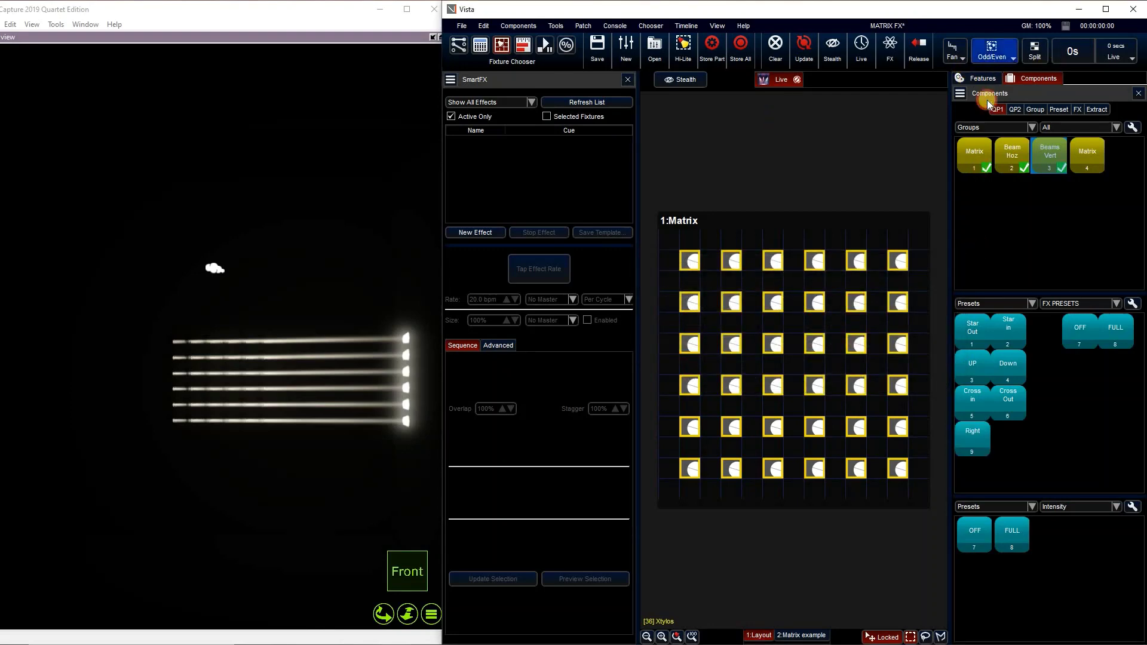
left_click_drag(1055, 272, 1034, 275)
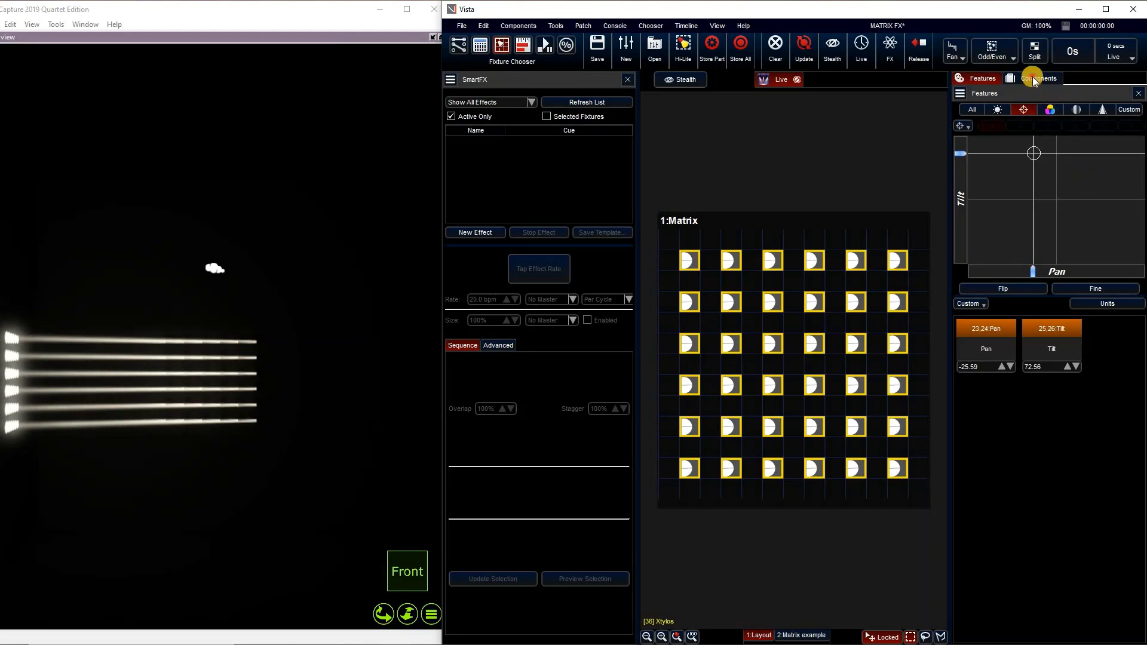
left_click(1044, 432)
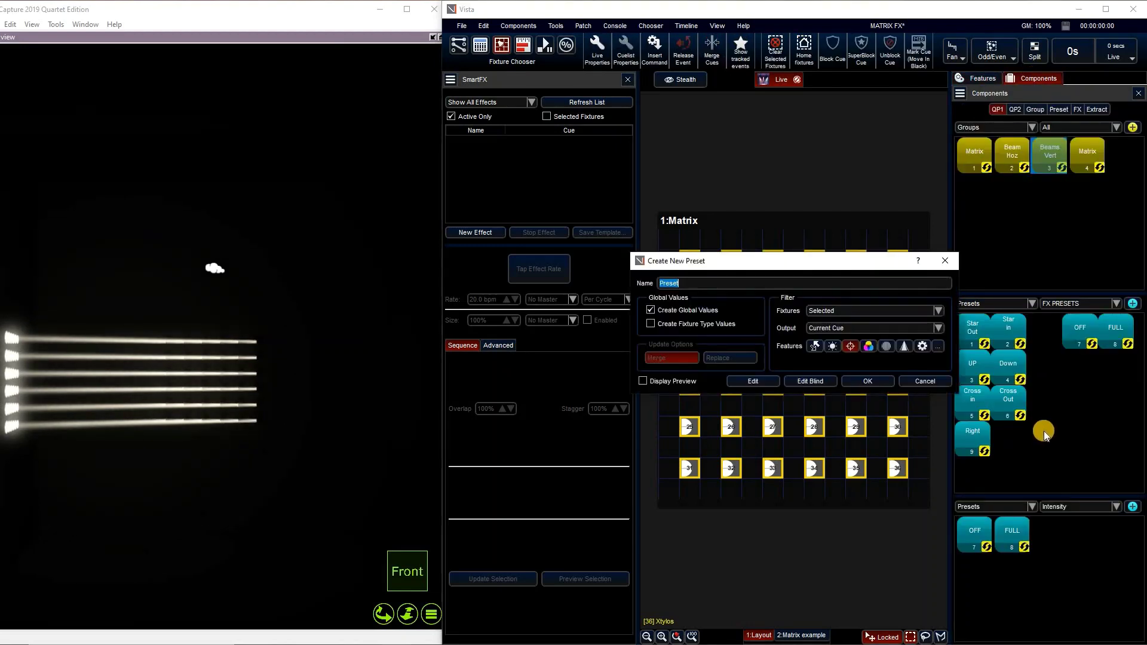
type("Lefy")
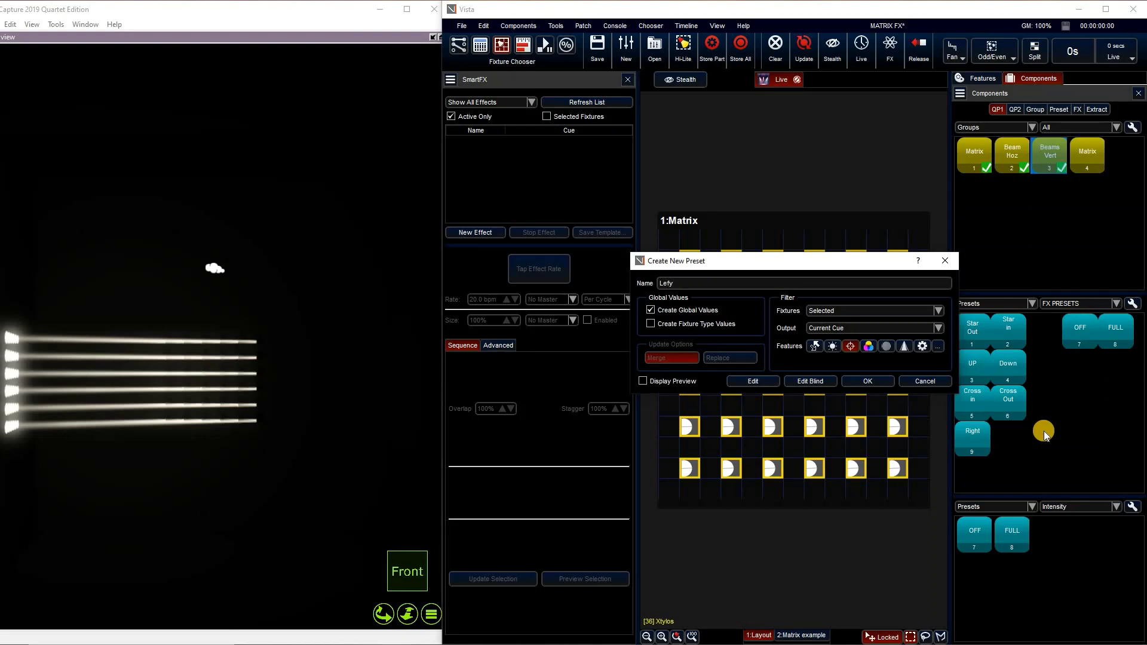
type("eft")
key("Return")
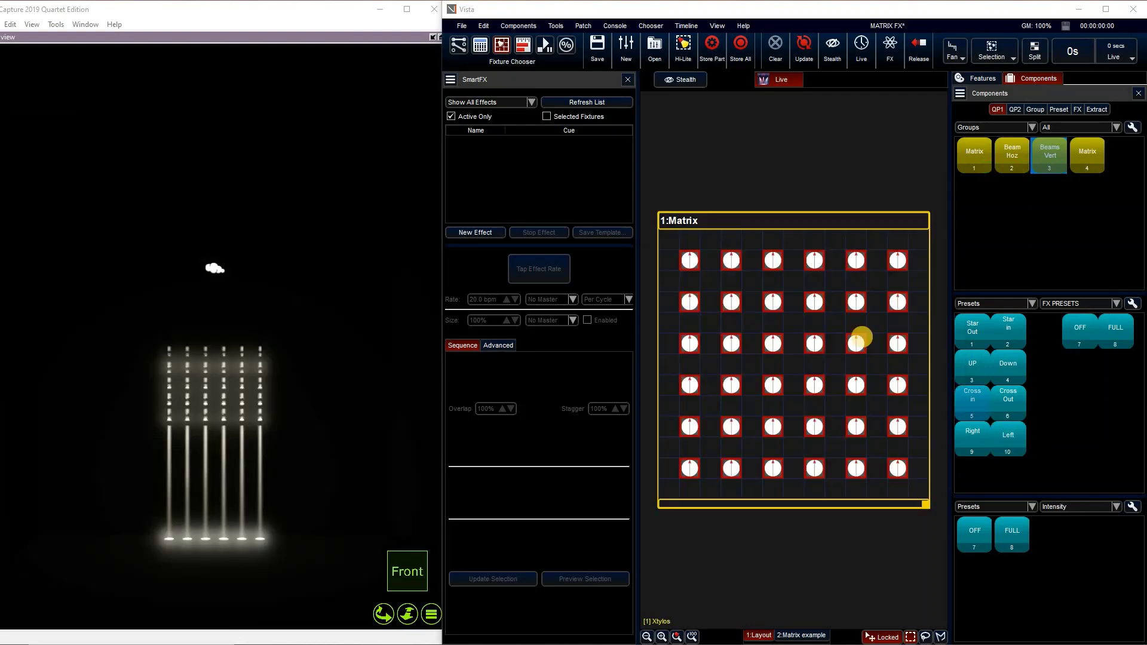
Step: Try the star position presets and the FULL preset on the whole 1:Matrix, and clear the applied values
left_click(960, 325)
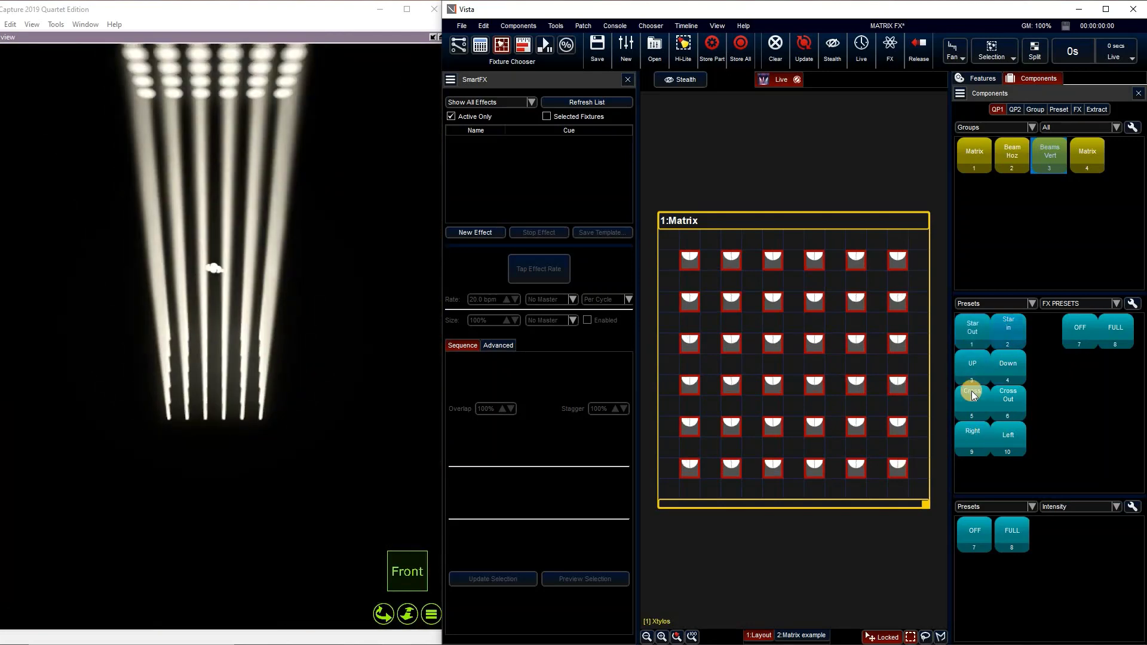
left_click(1091, 326)
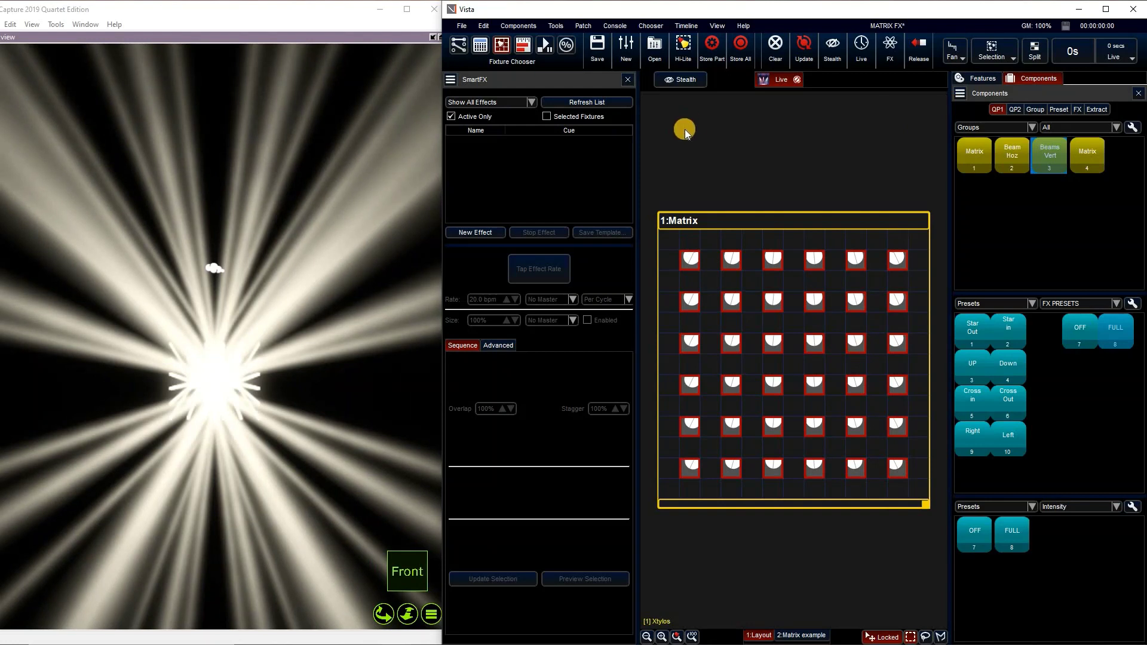
left_click(775, 48)
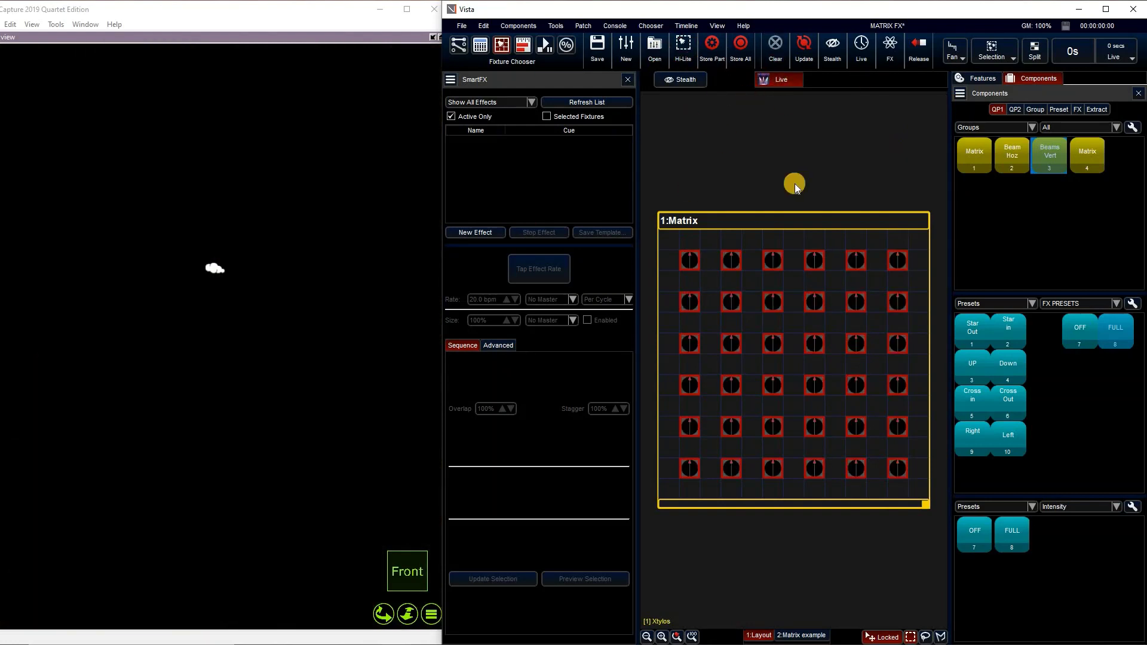
Step: Reselect 1:Matrix as a single unit and raise its intensity to 100
left_click(650, 230)
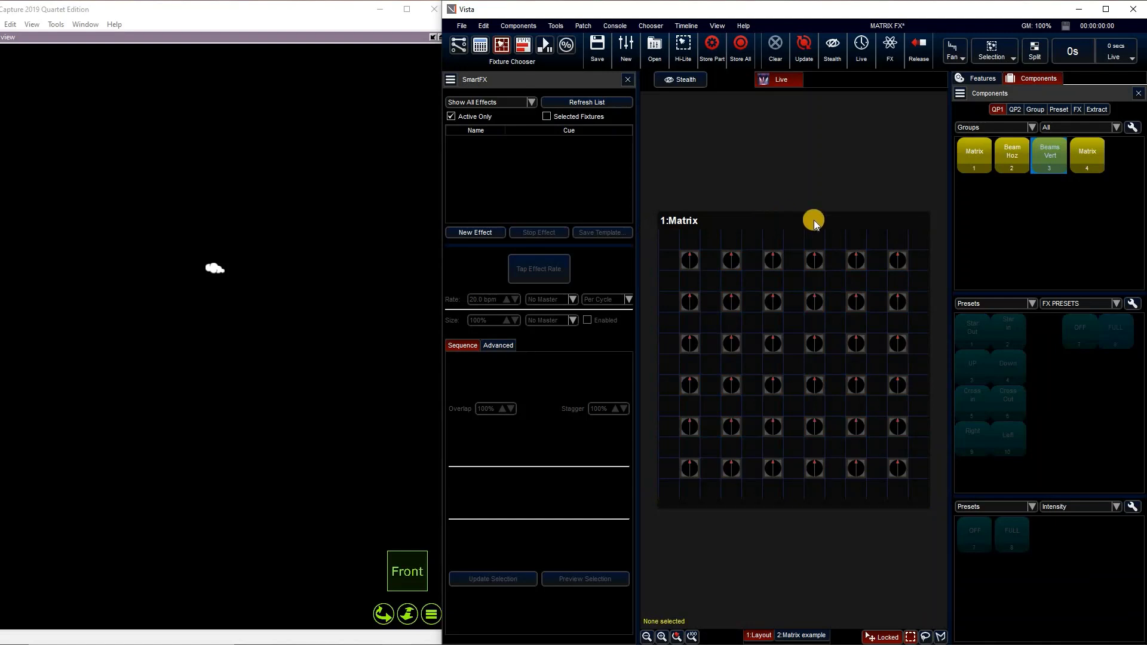
left_click(770, 221)
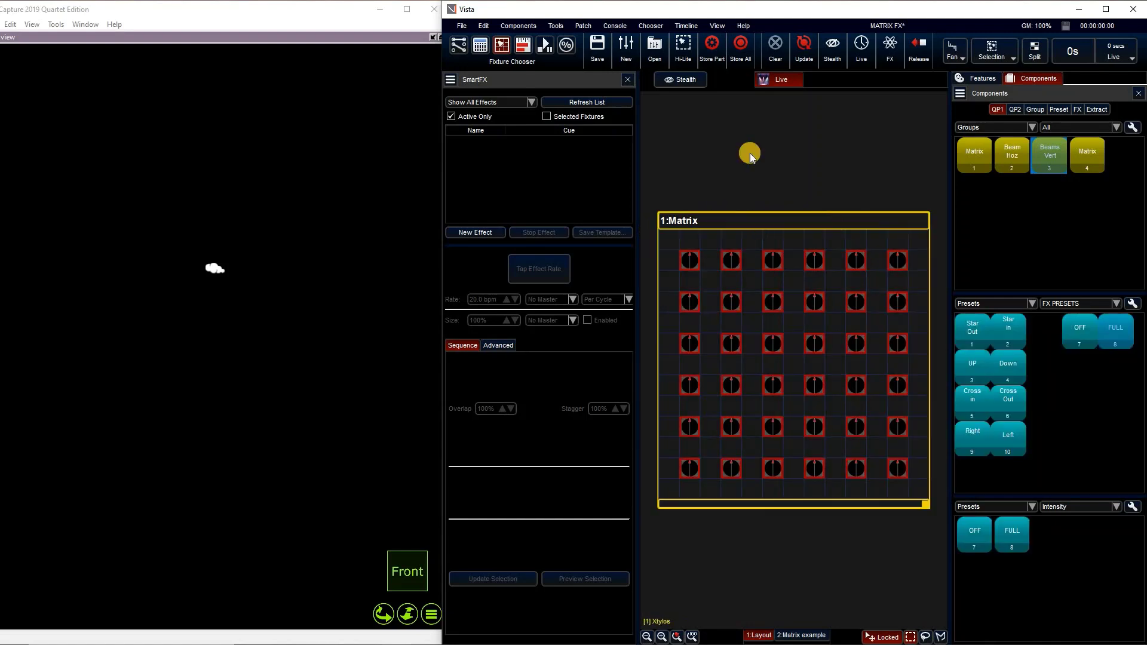
left_click(980, 155)
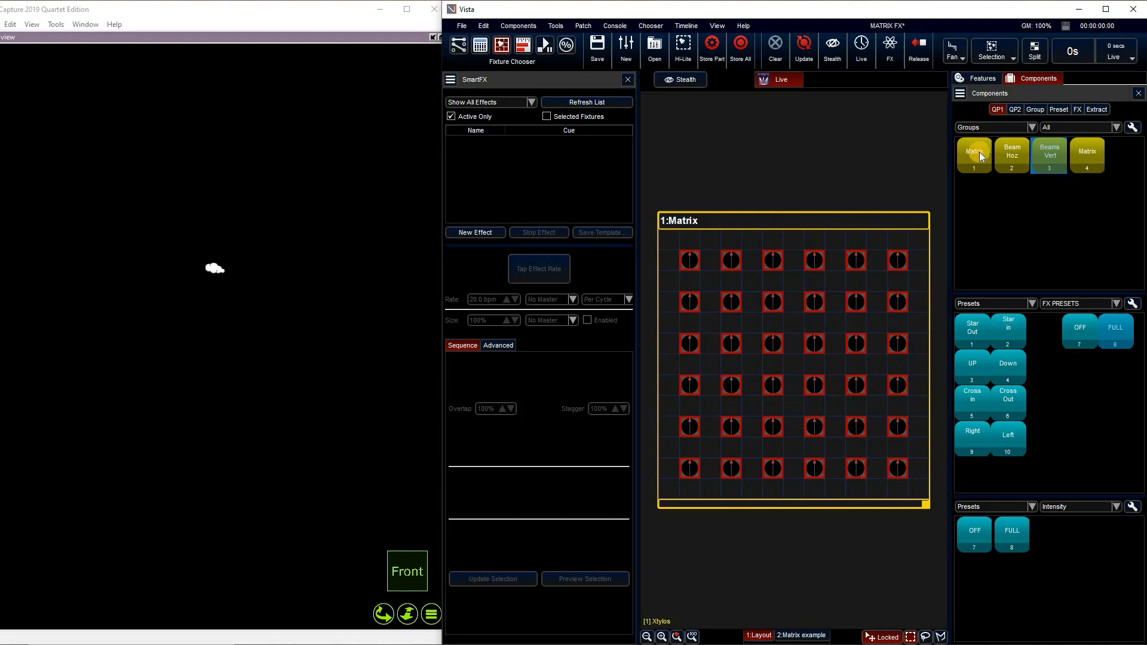
left_click(973, 78)
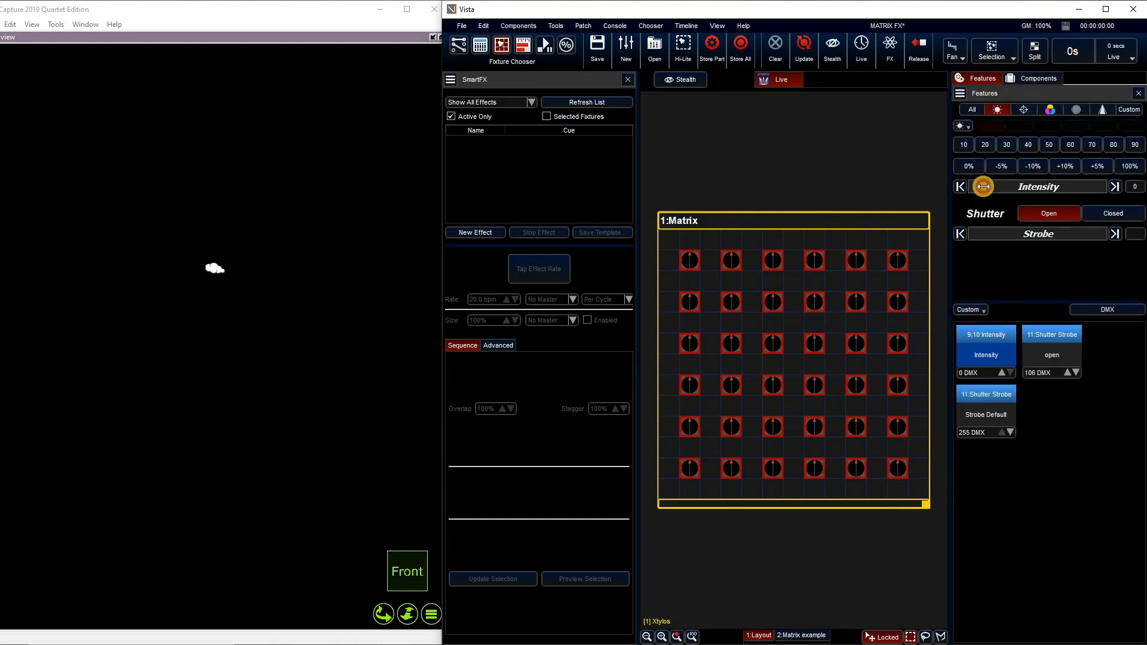
left_click_drag(1035, 195, 1126, 212)
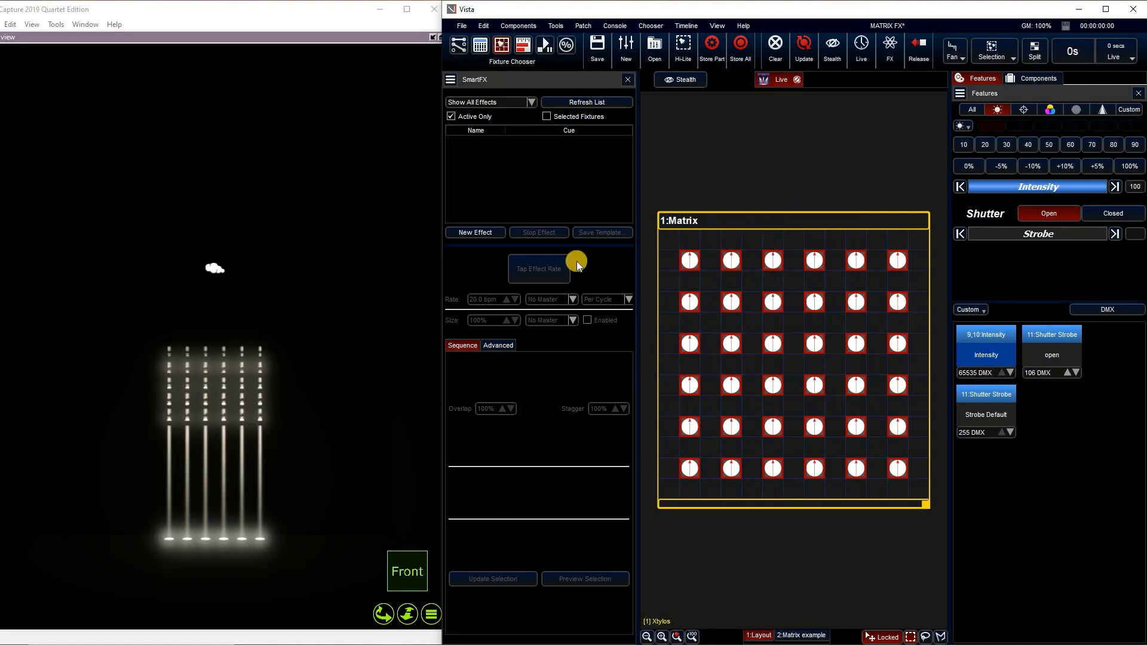
Step: Create a Swing effect with the Intensity feature type on 1:Matrix
left_click(473, 232)
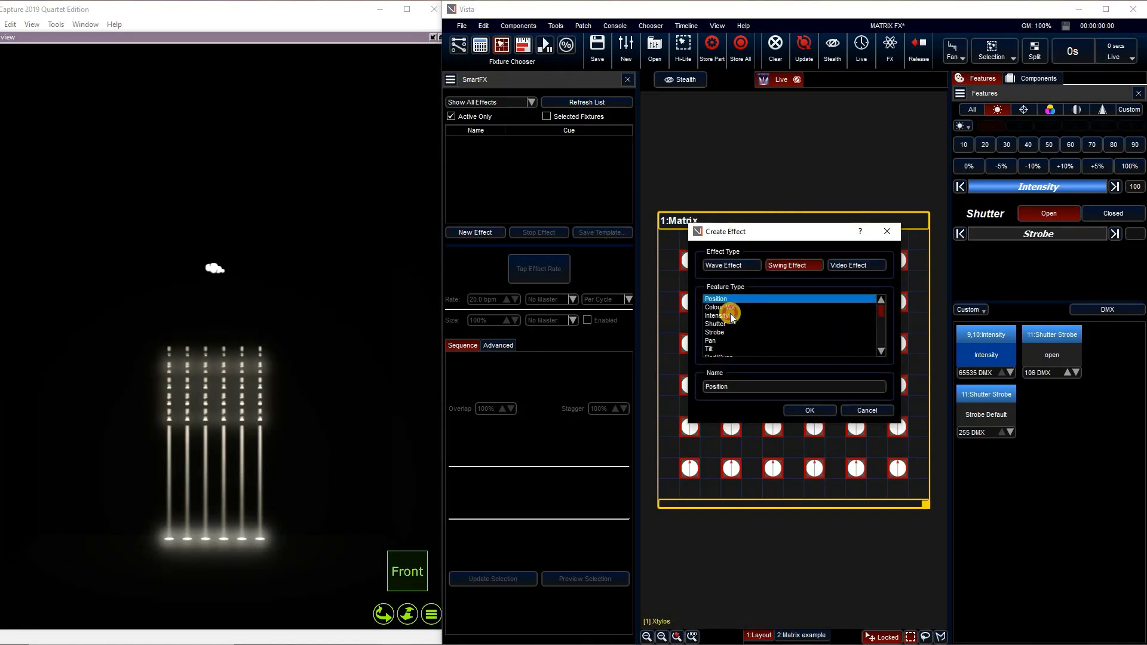
key("Down")
key("Down")
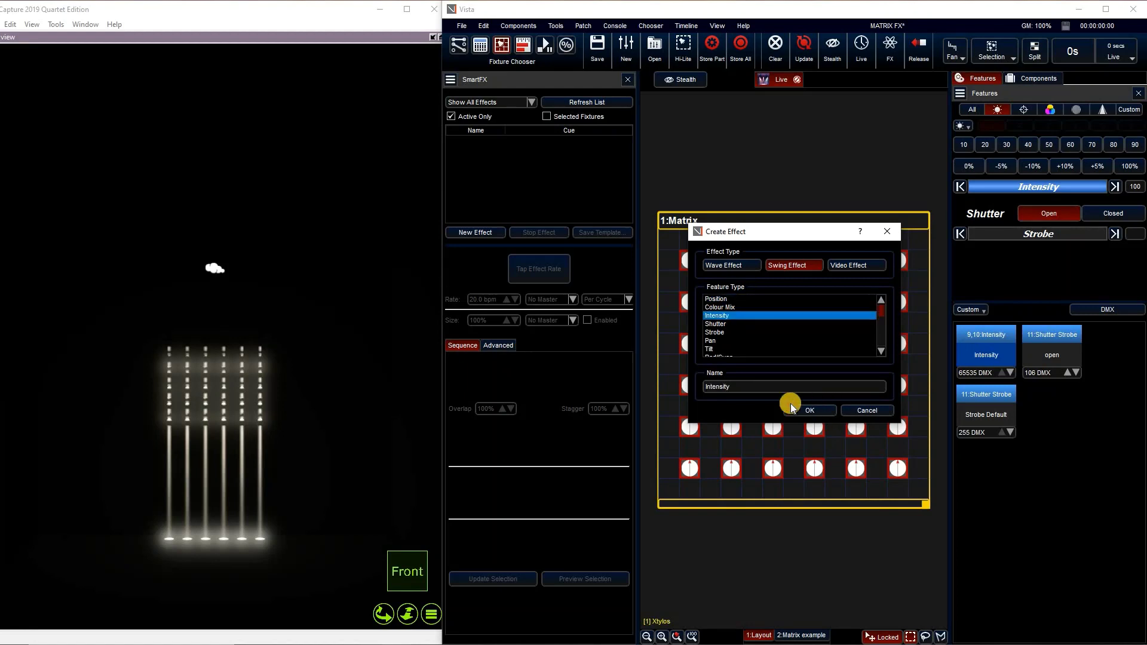
left_click(808, 410)
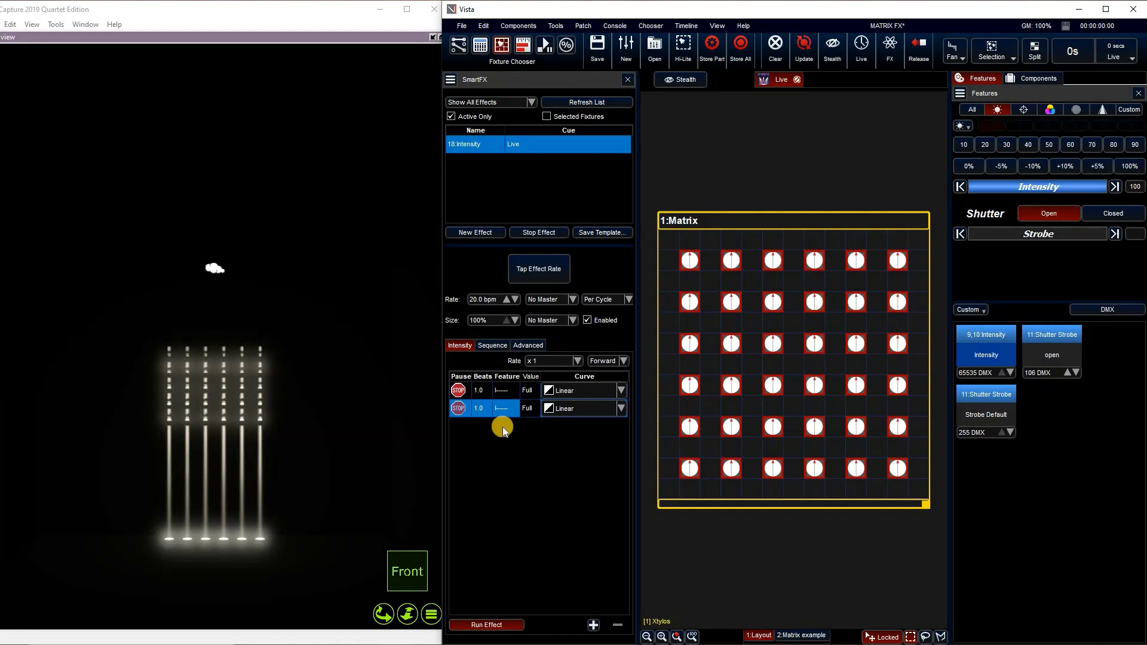
Step: Try adding three extra steps to the Intensity effect and remove them again
left_click(593, 624)
left_click(592, 624)
left_click(592, 624)
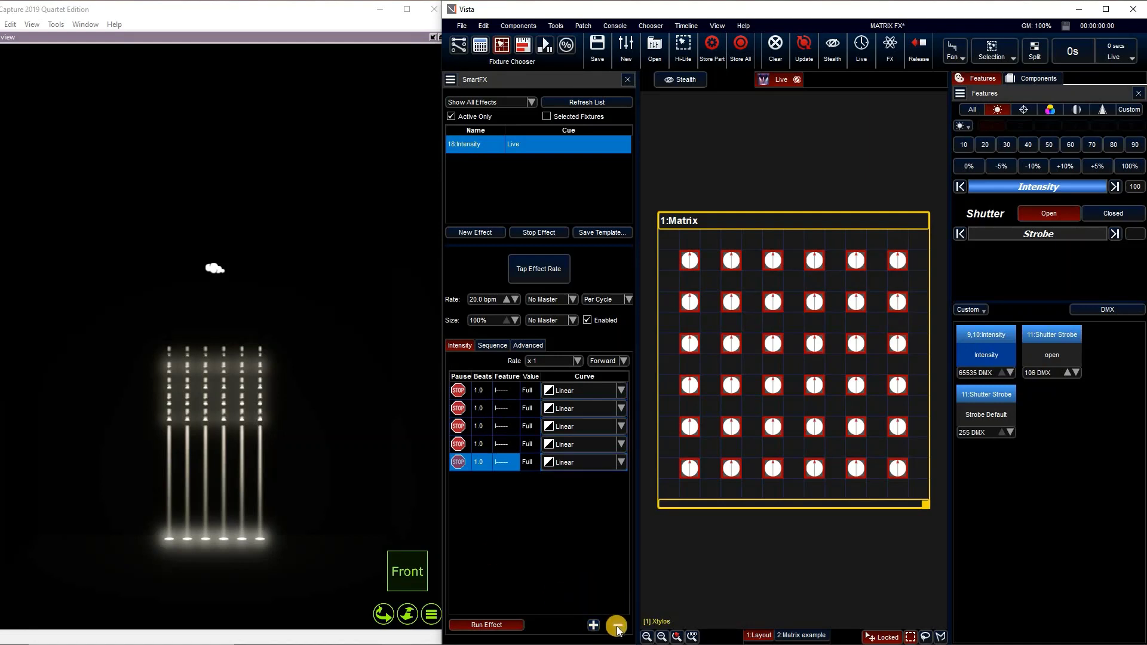
left_click(618, 625)
left_click(617, 625)
left_click(618, 624)
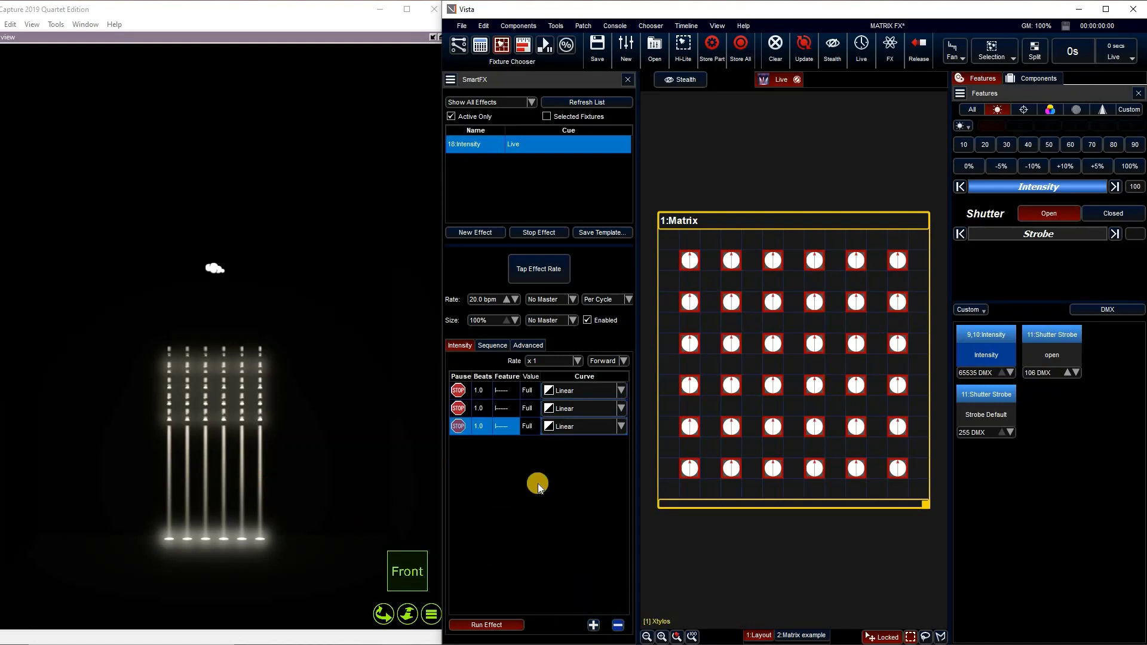
Step: Give the first intensity step a Snap Start curve and the OFF preset, and assign the FULL preset to the second step
left_click(583, 390)
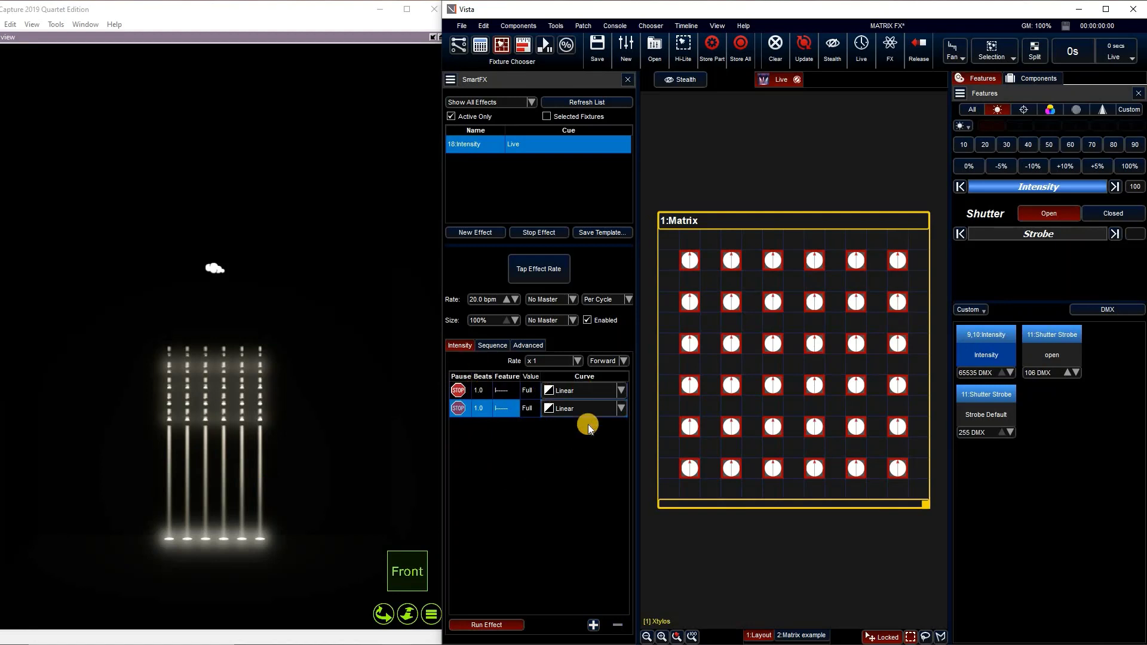
left_click(517, 511)
left_click(1082, 331)
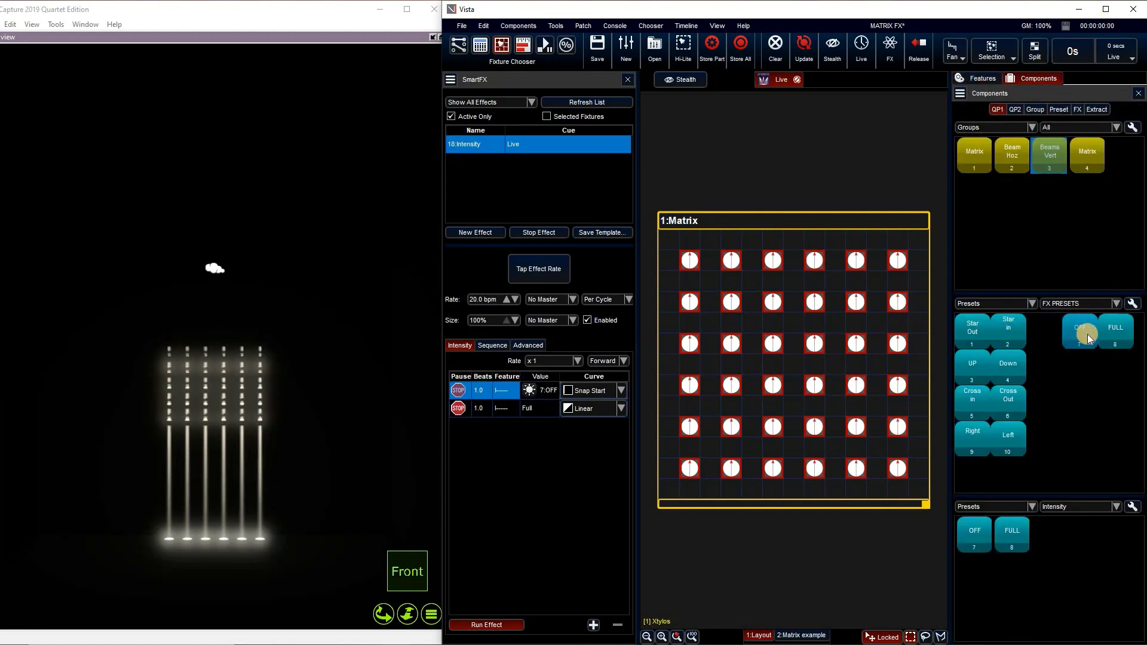
left_click(485, 410)
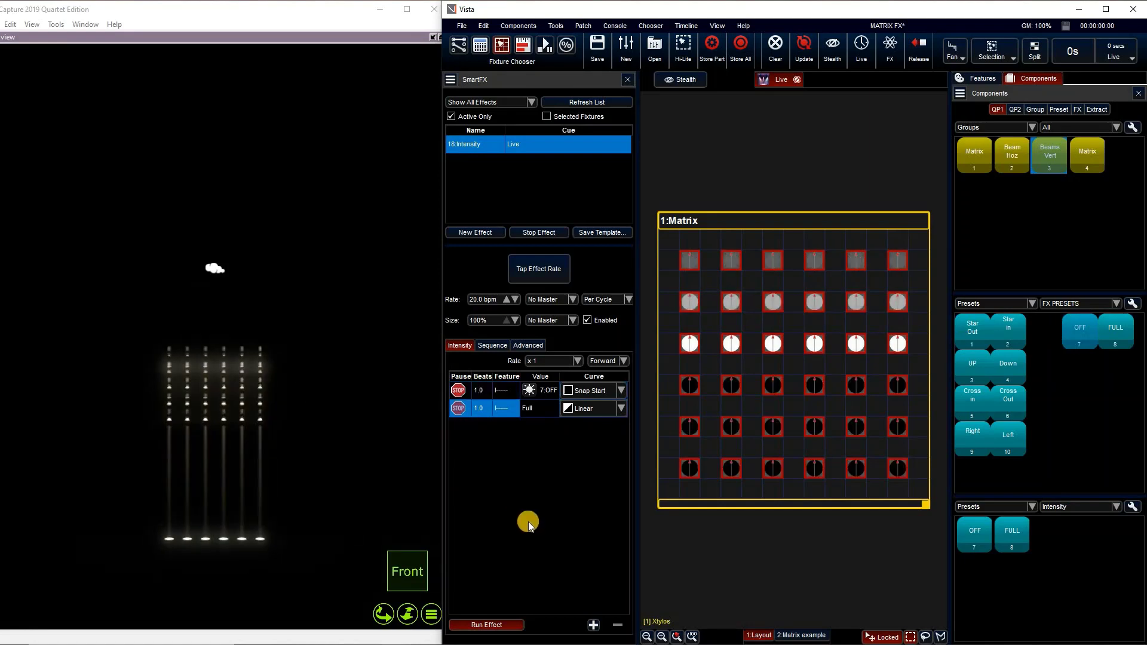
left_click(1124, 340)
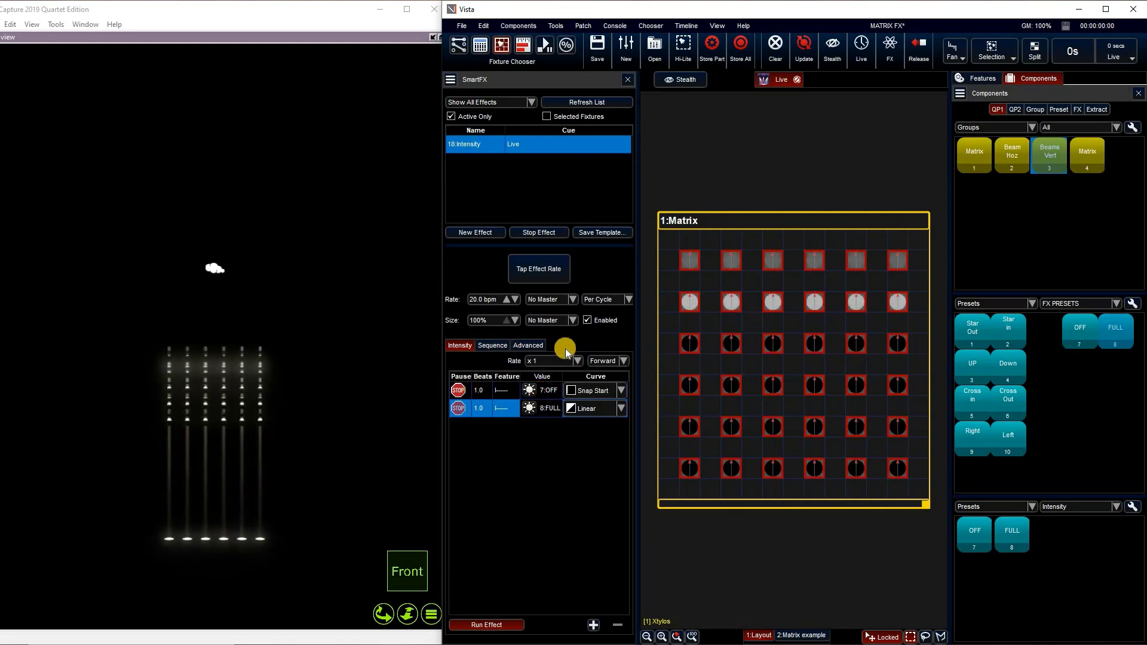
Step: Add a Position swing feature to the existing Intensity effect
left_click(534, 345)
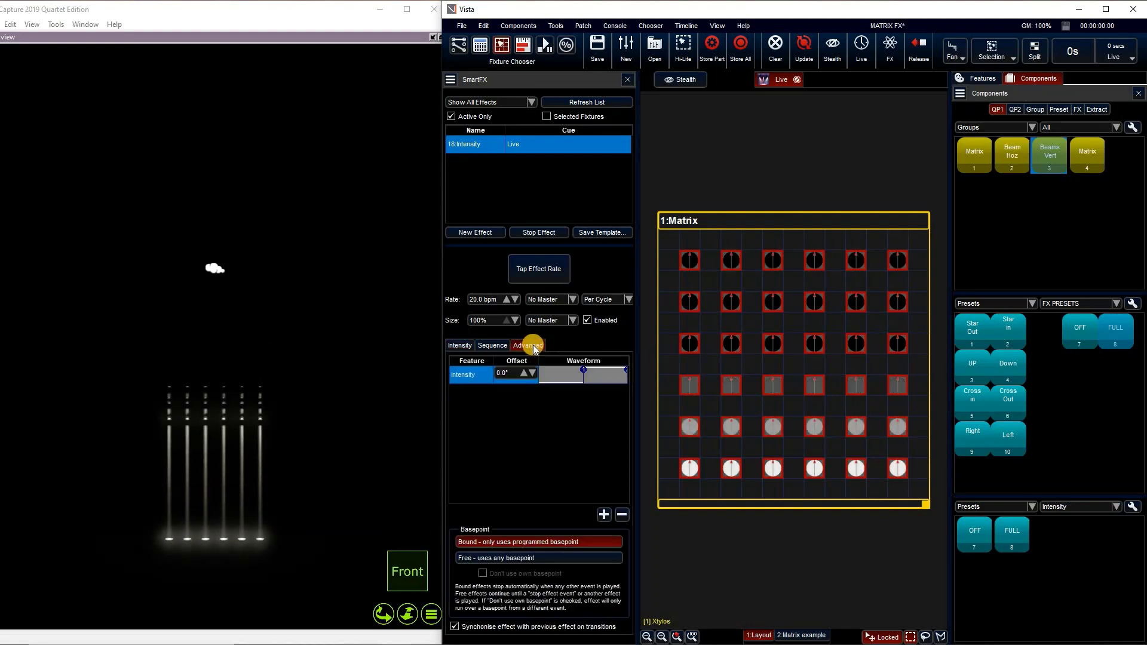
left_click(602, 514)
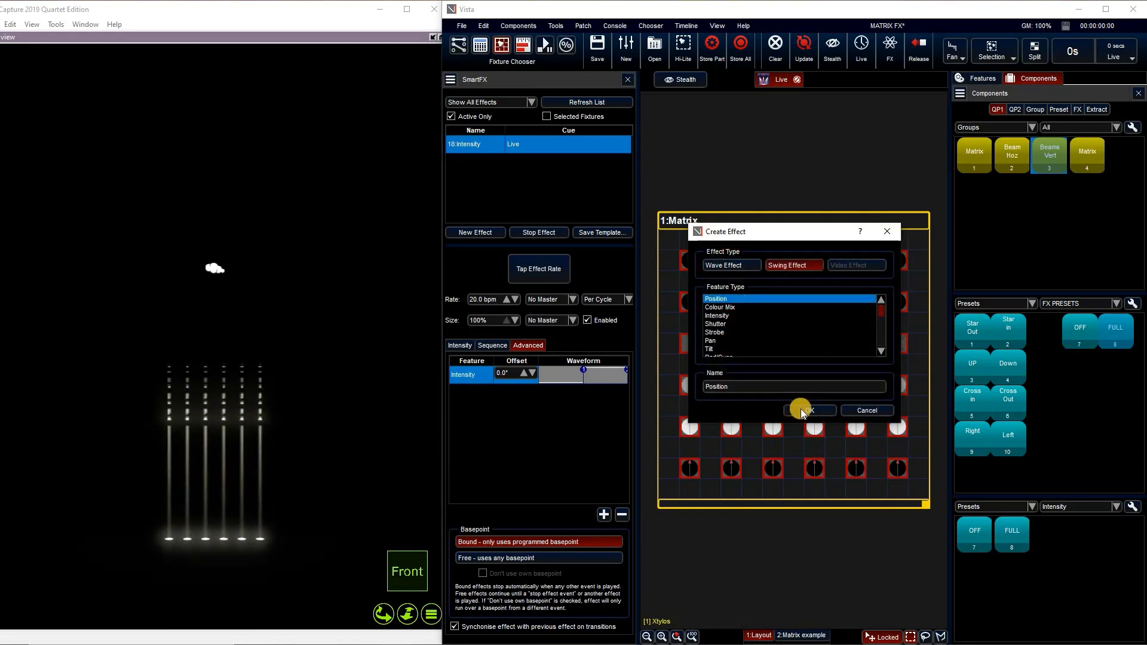
key("Return")
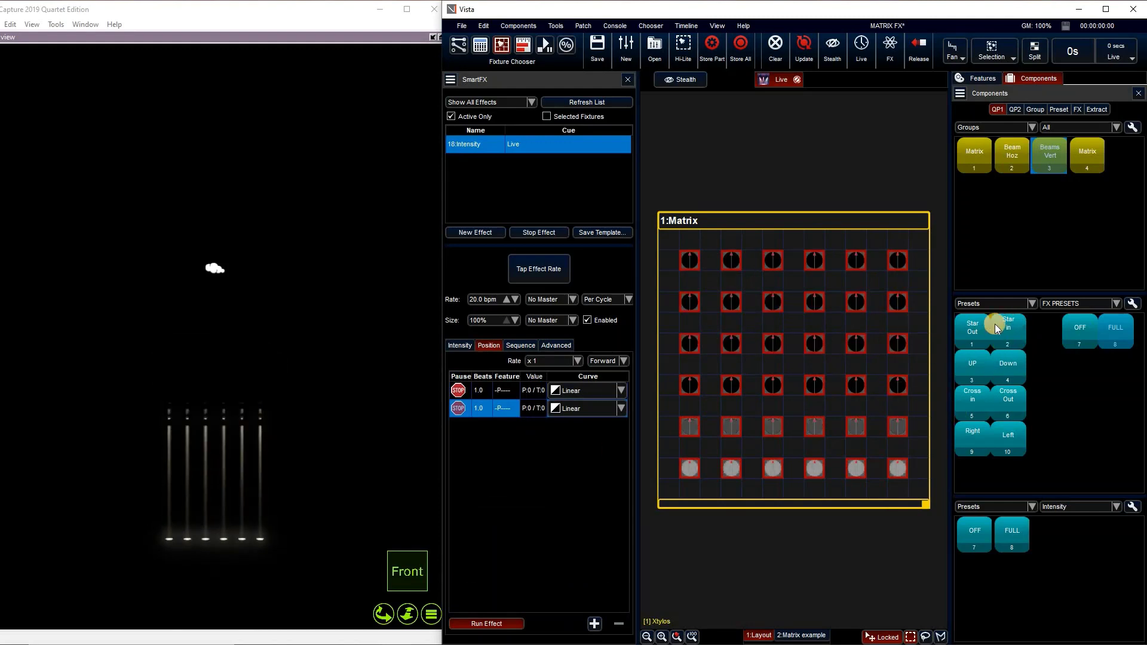
Step: Give the first position step a Snap Start curve and the Star Out preset, and assign the Star in preset to the second step
left_click(593, 391)
left_click(591, 411)
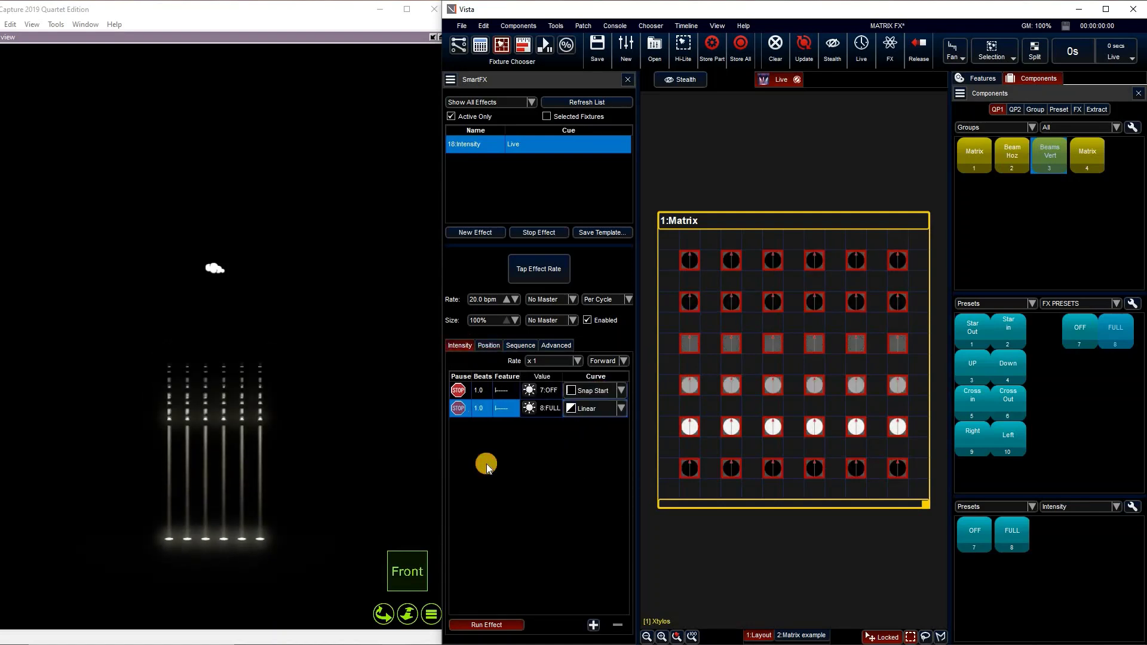
left_click(486, 389)
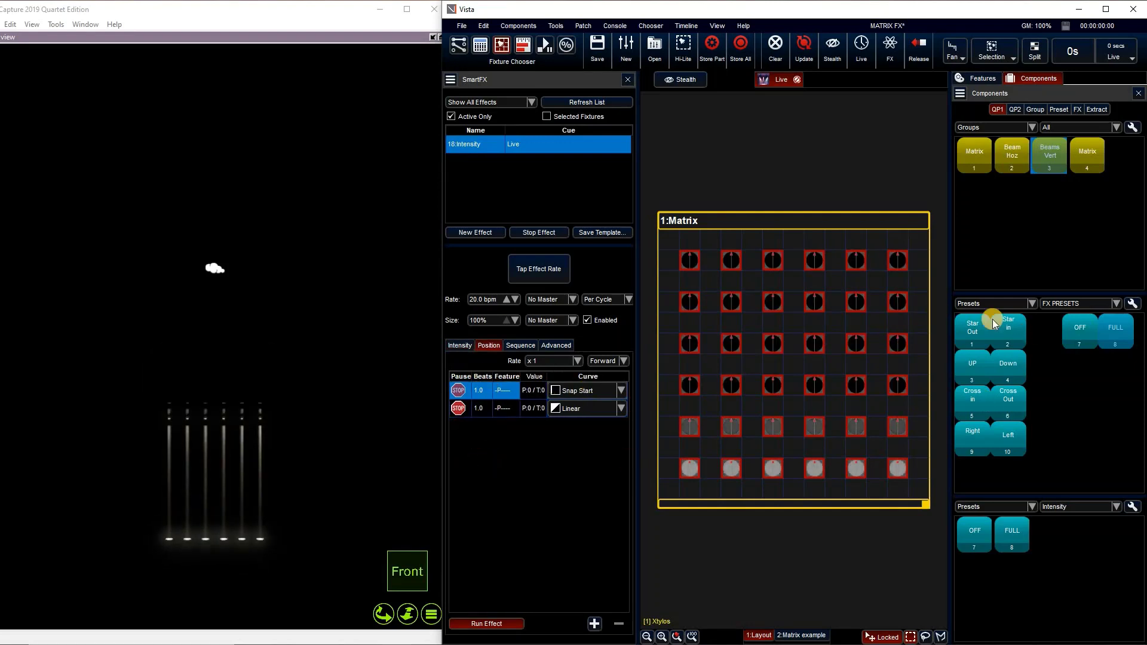
left_click(962, 328)
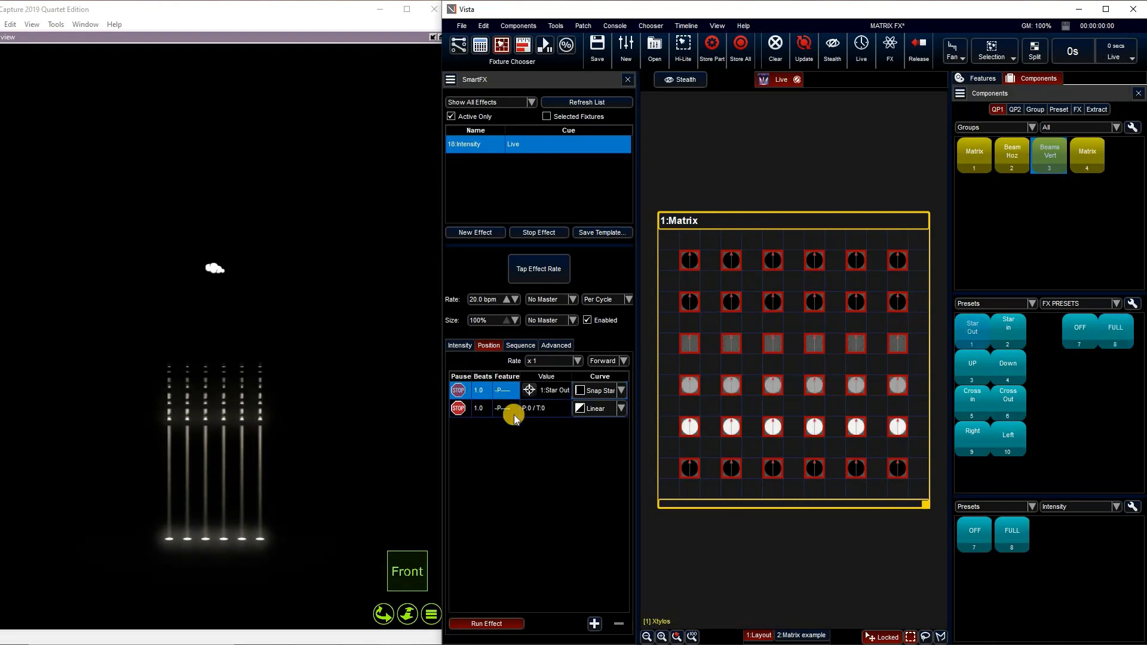
left_click(483, 408)
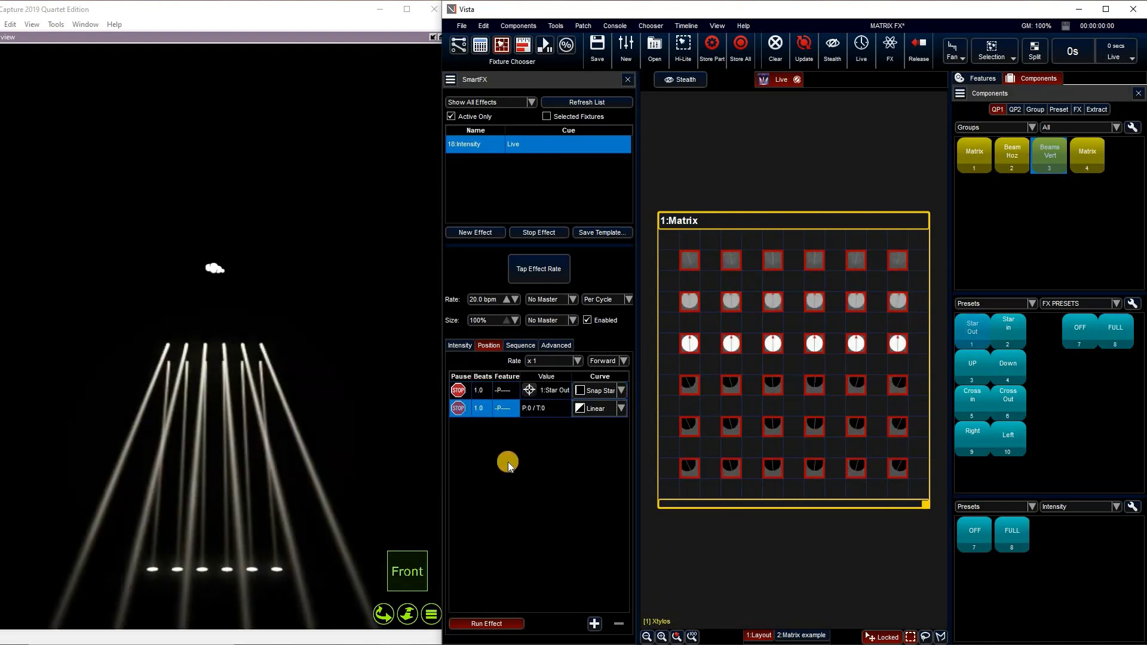
left_click(1009, 327)
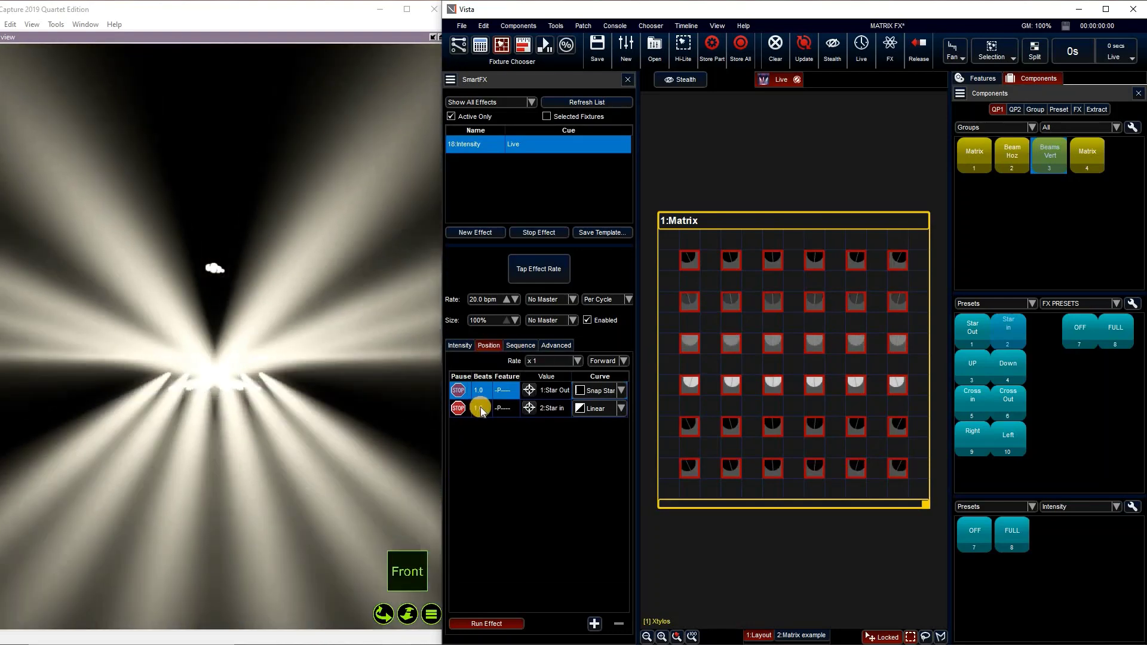
Step: Assign the Cross Out preset to the first position step and the Cross in preset to the second
left_click(480, 409)
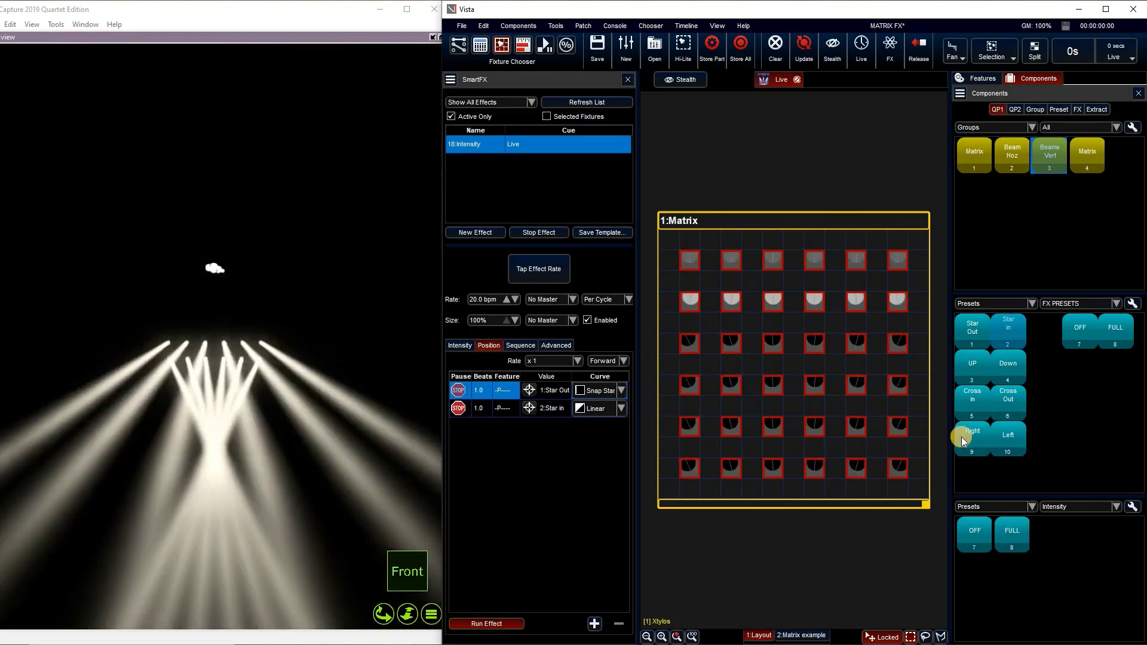
left_click(974, 408)
left_click(461, 390)
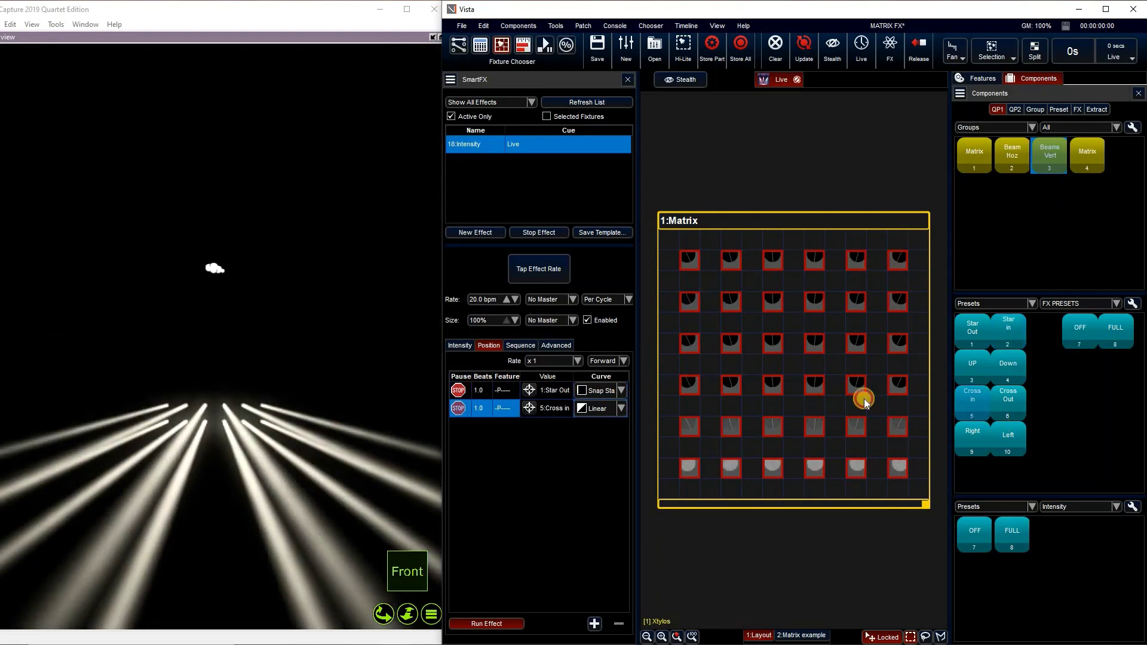
left_click(1014, 396)
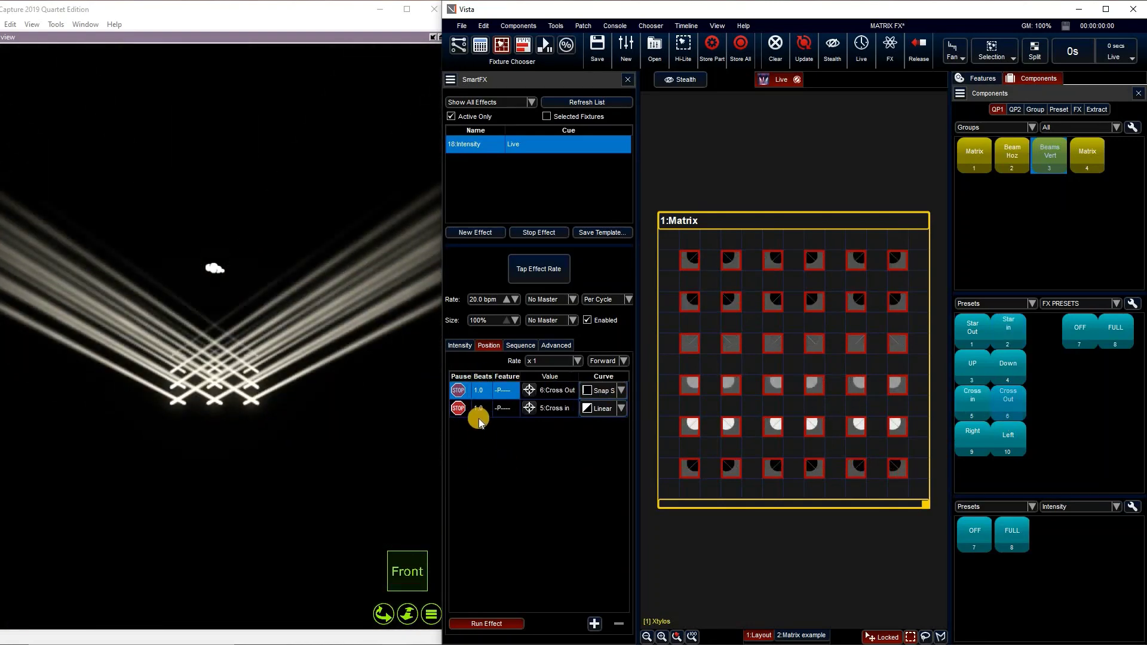
left_click(477, 414)
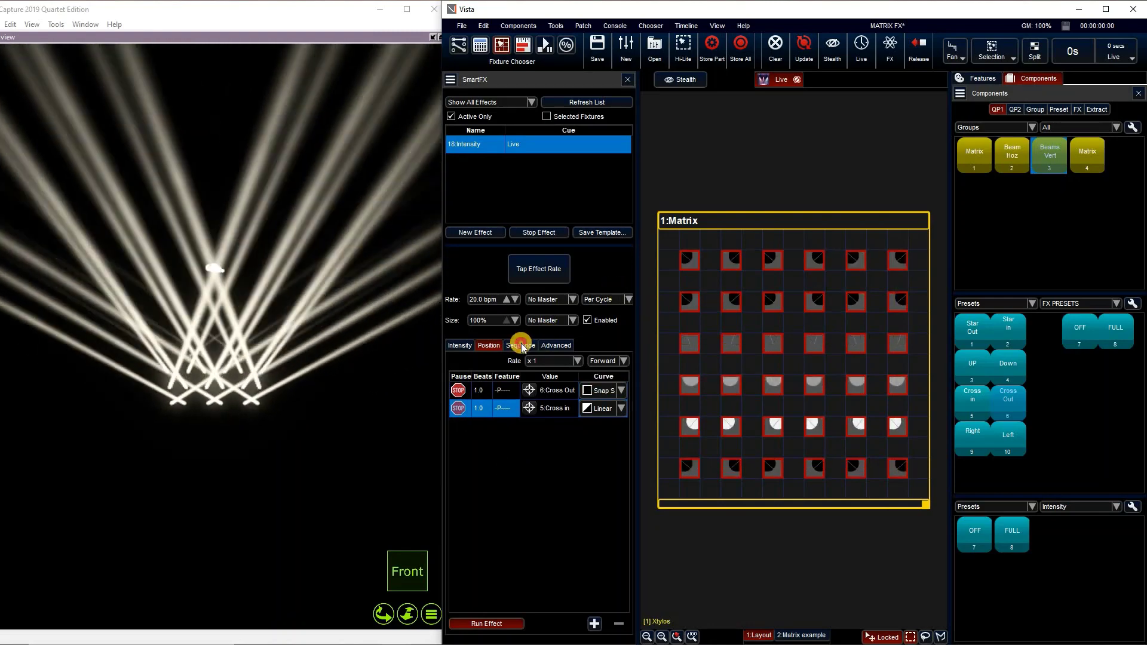
Step: Try the column and diamond sequence patterns on the effect, finishing with the concentric squares pattern
left_click(521, 345)
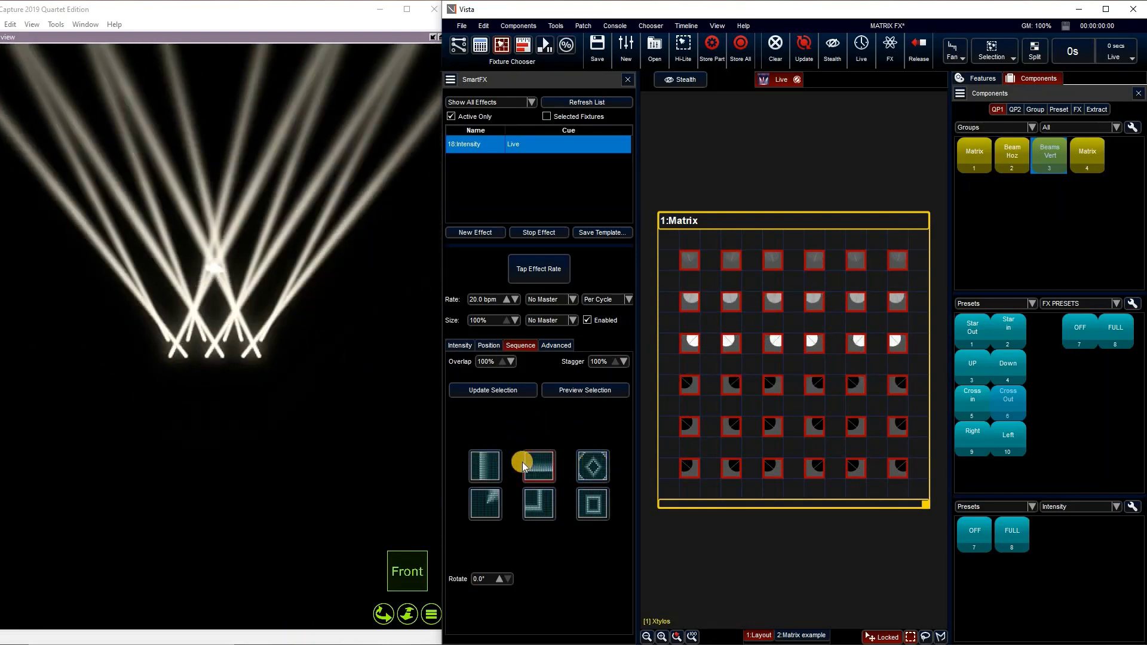
left_click(485, 458)
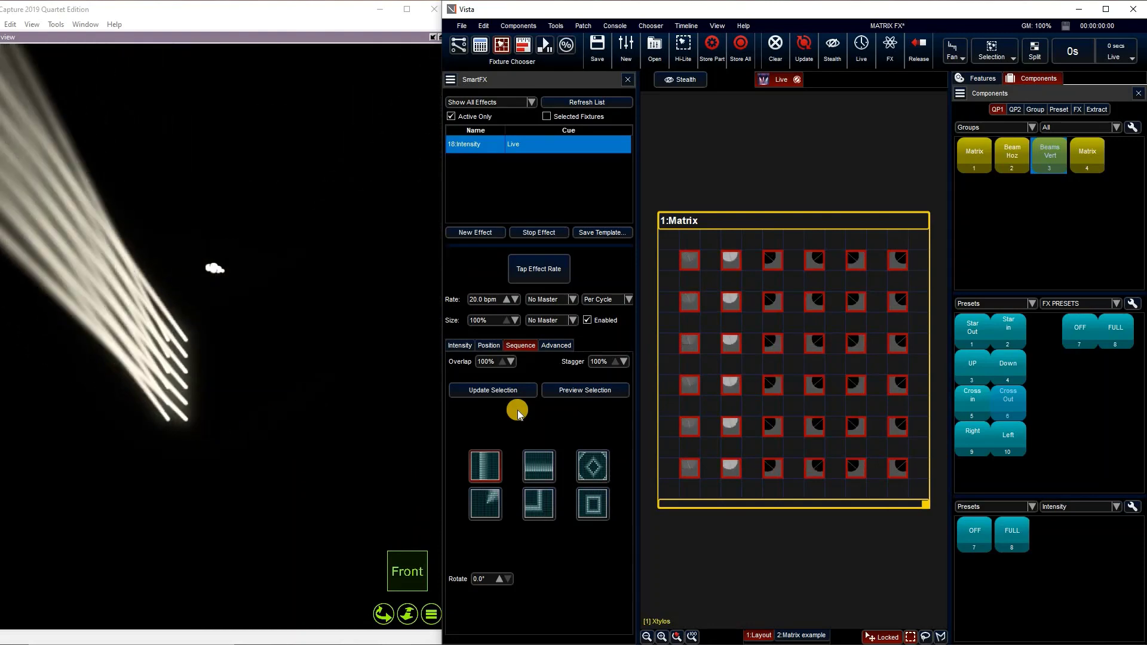
left_click(599, 461)
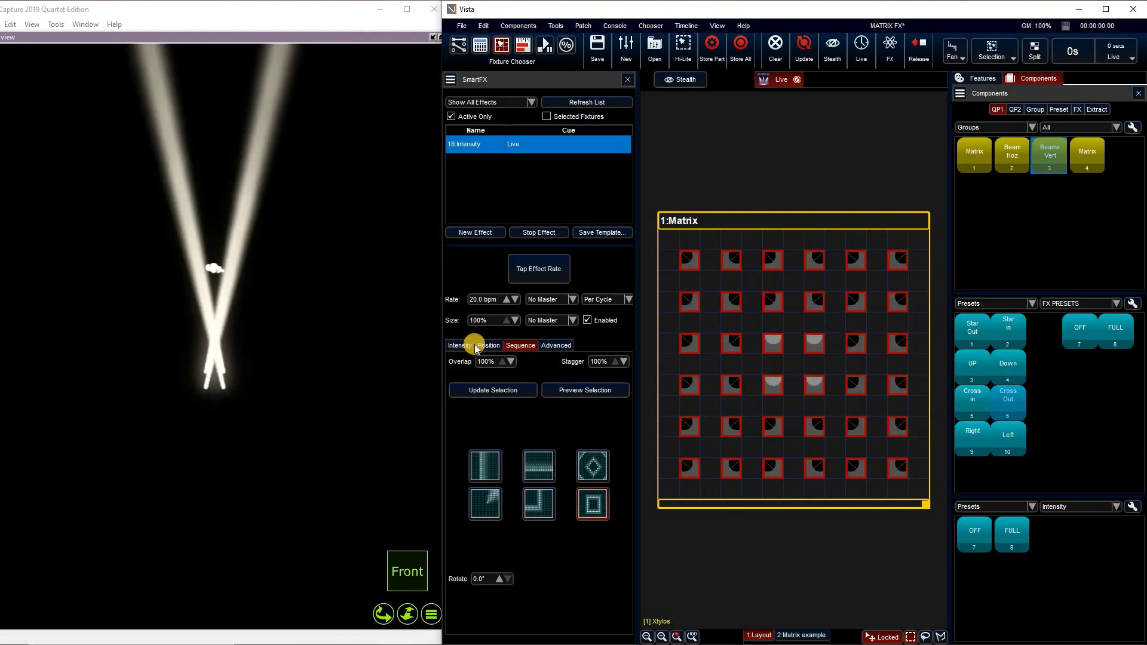
Step: Assign the Right preset to the first position step and the Left preset to the second
left_click(489, 345)
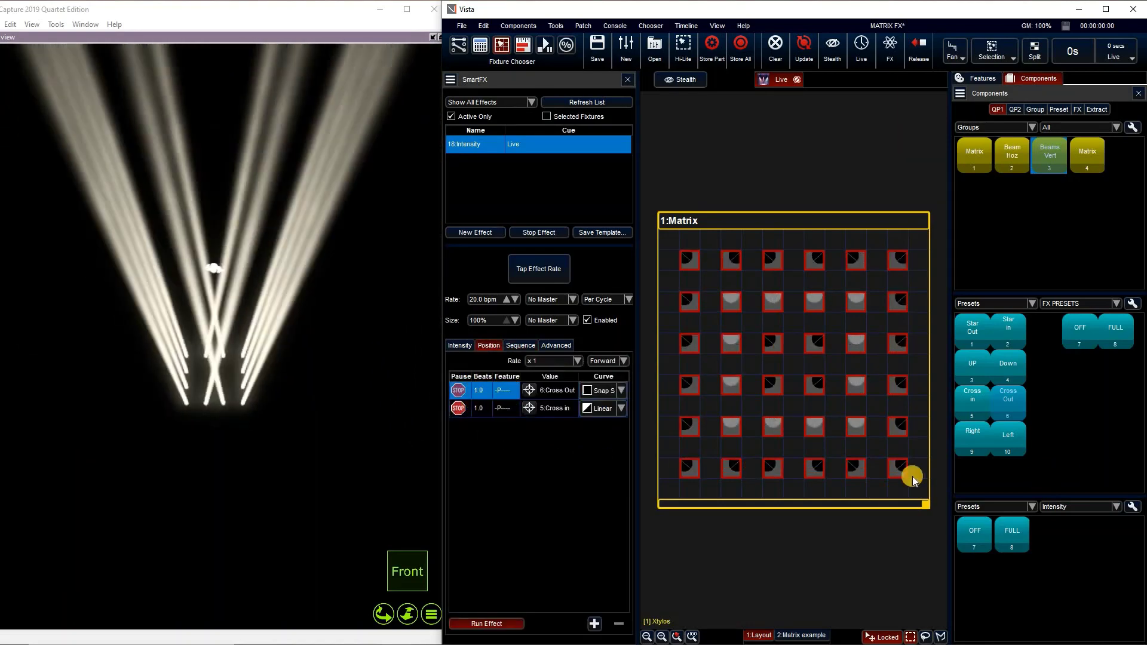
left_click(487, 408)
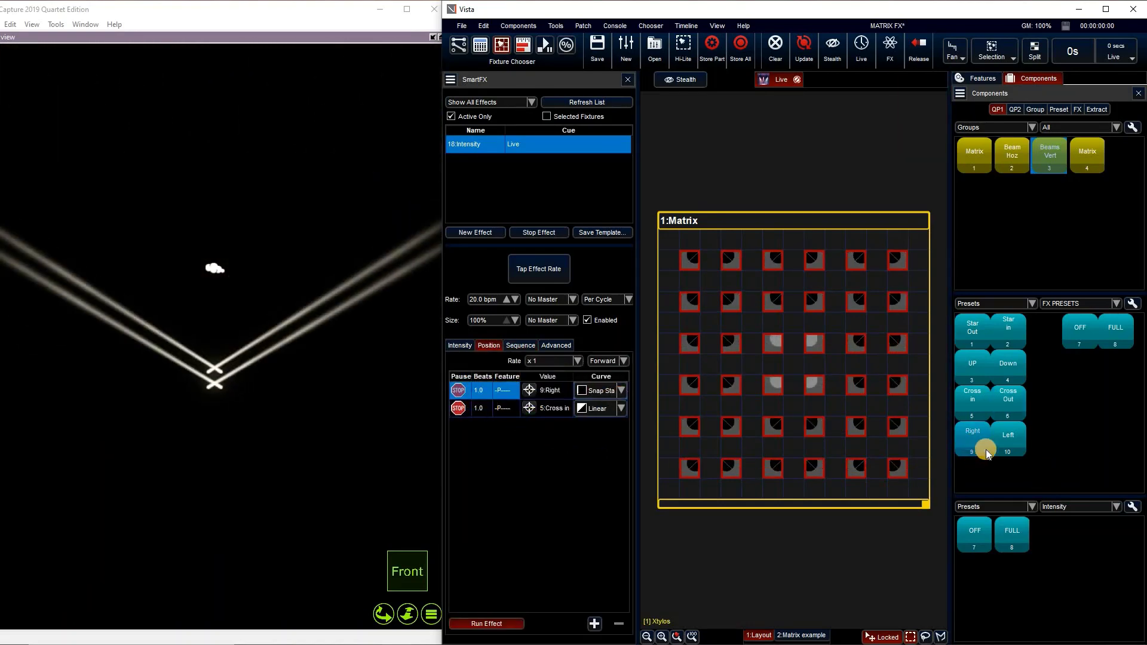
left_click(1001, 444)
left_click(476, 425)
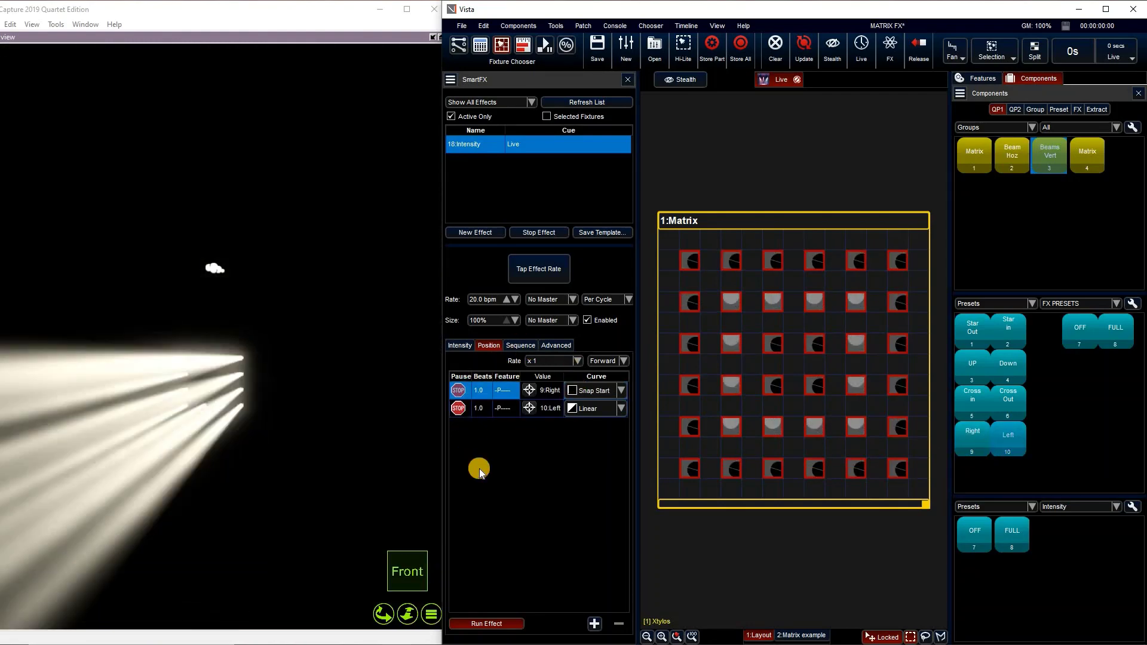
Step: Try the column and row sequence patterns on the effect and apply the corner fan pattern
left_click(521, 346)
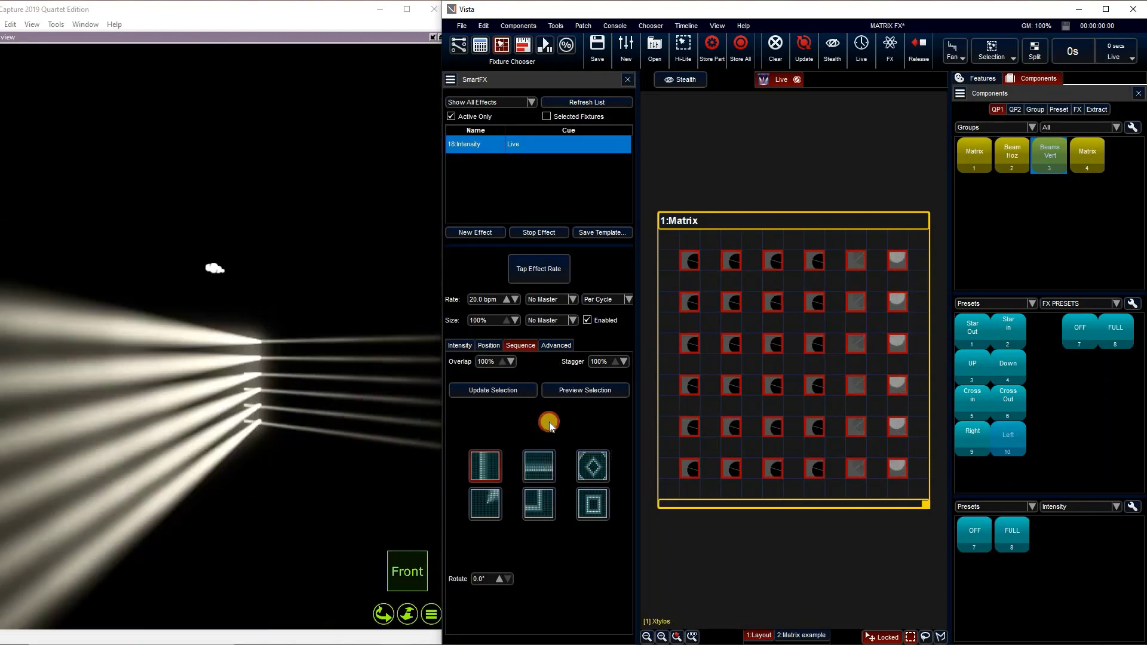
left_click(545, 463)
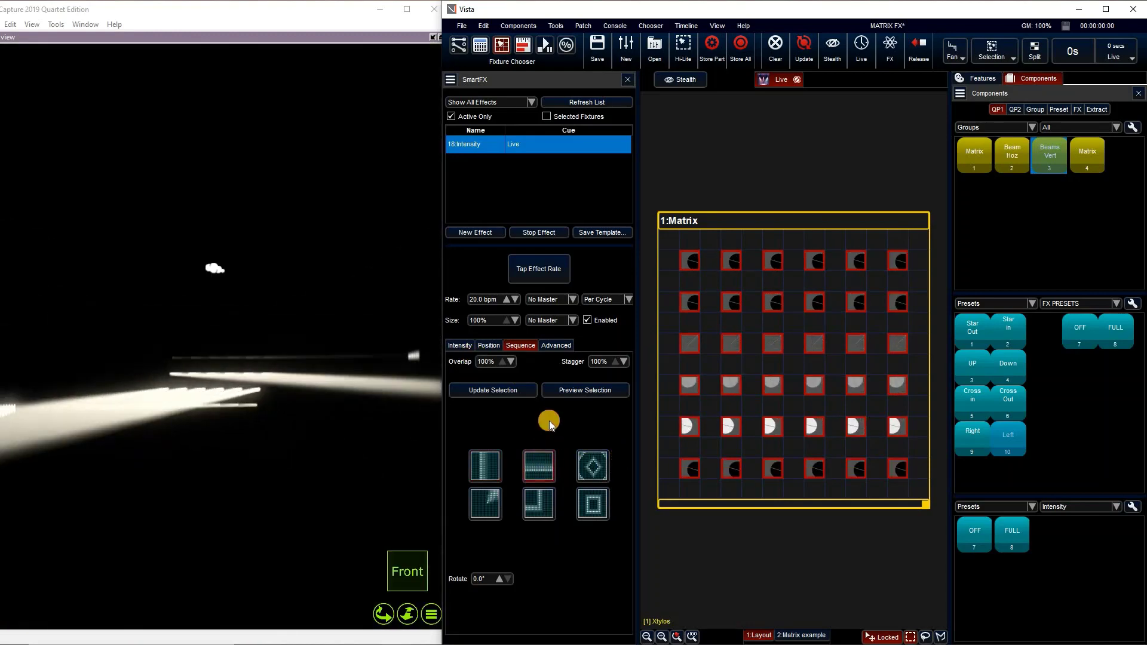
left_click(484, 505)
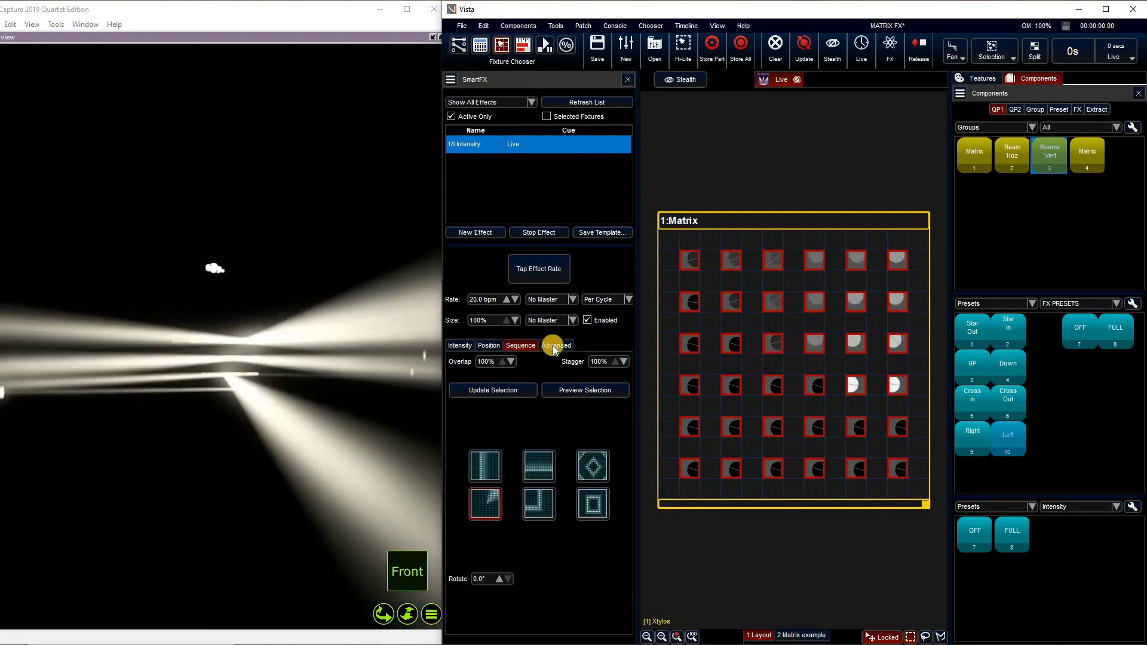
Step: Unlock the layout, move the two outer fixture columns out of the Matrix group and place them back into it
left_click(554, 346)
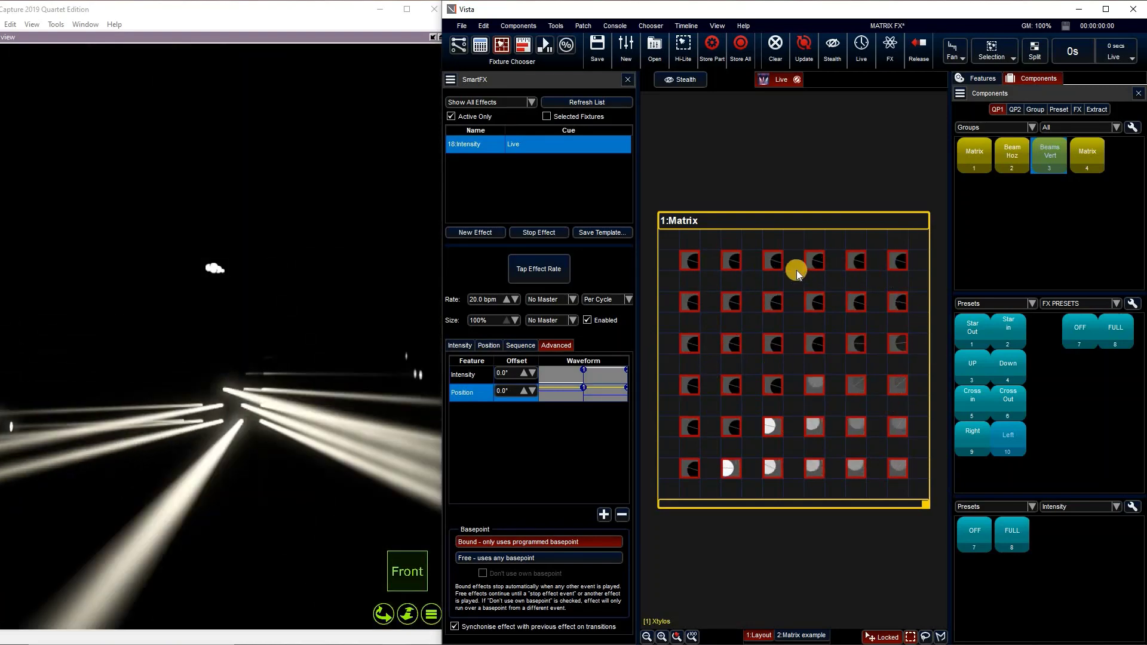
left_click(664, 314)
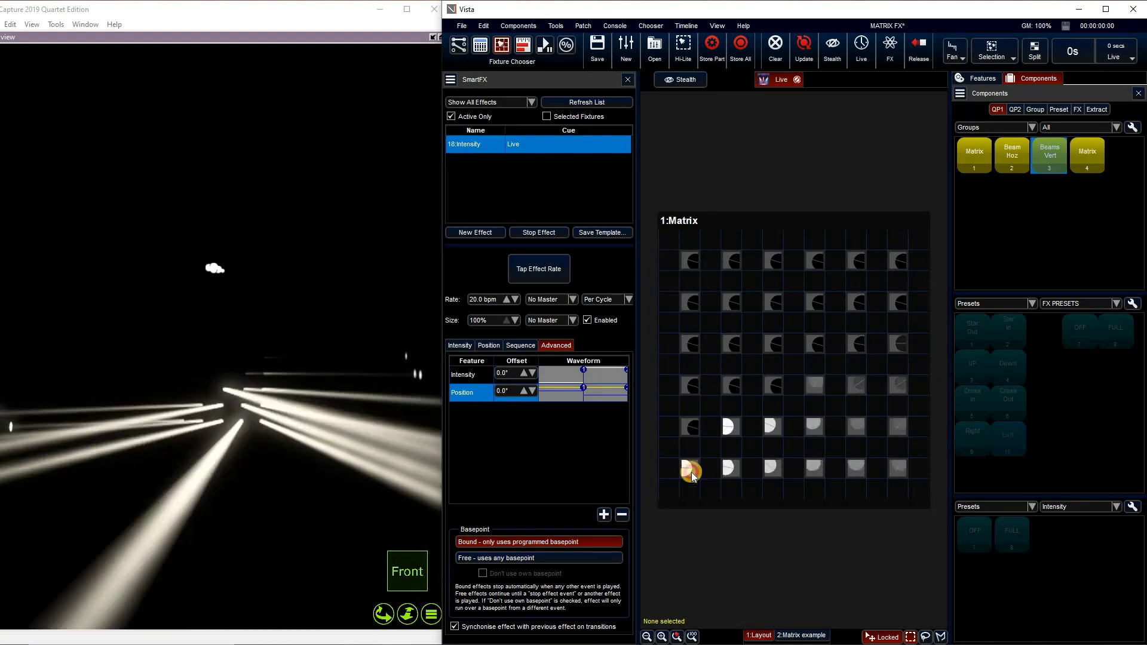
left_click_drag(884, 242, 912, 378)
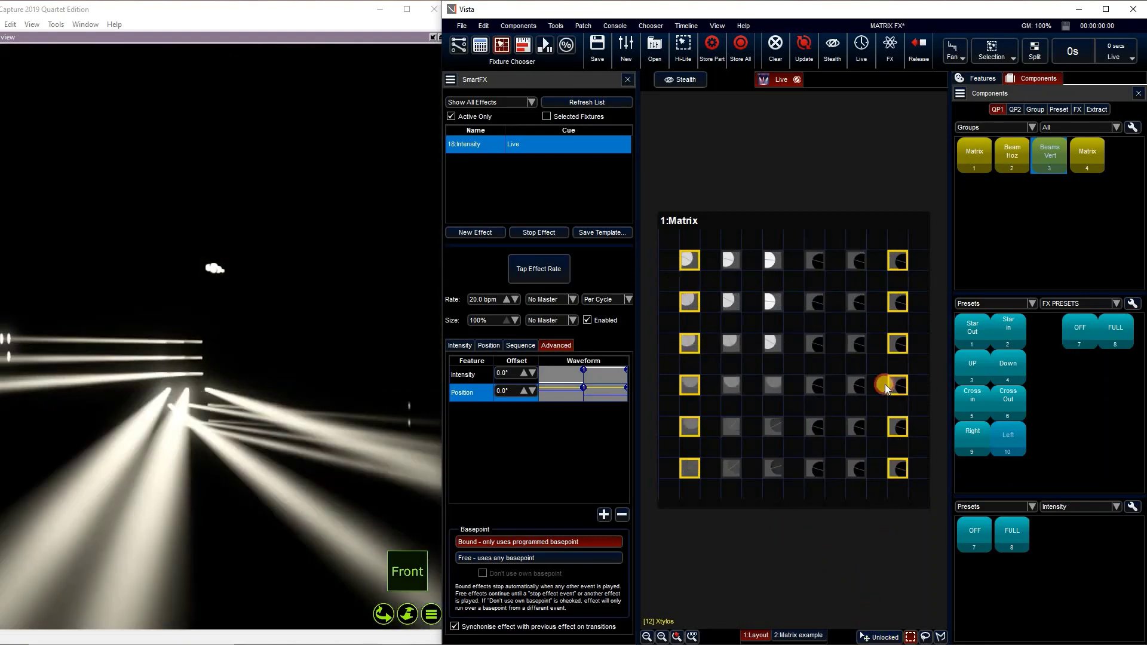
left_click_drag(886, 388, 882, 164)
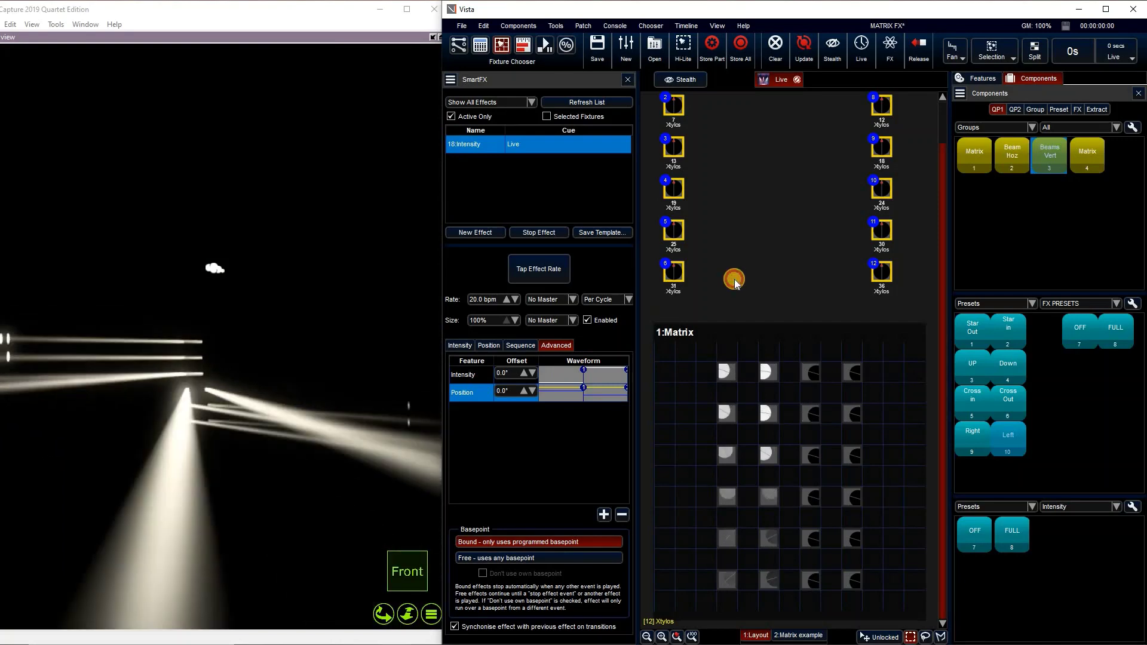
left_click(678, 584)
left_click_drag(678, 118, 699, 315)
left_click_drag(682, 171, 684, 385)
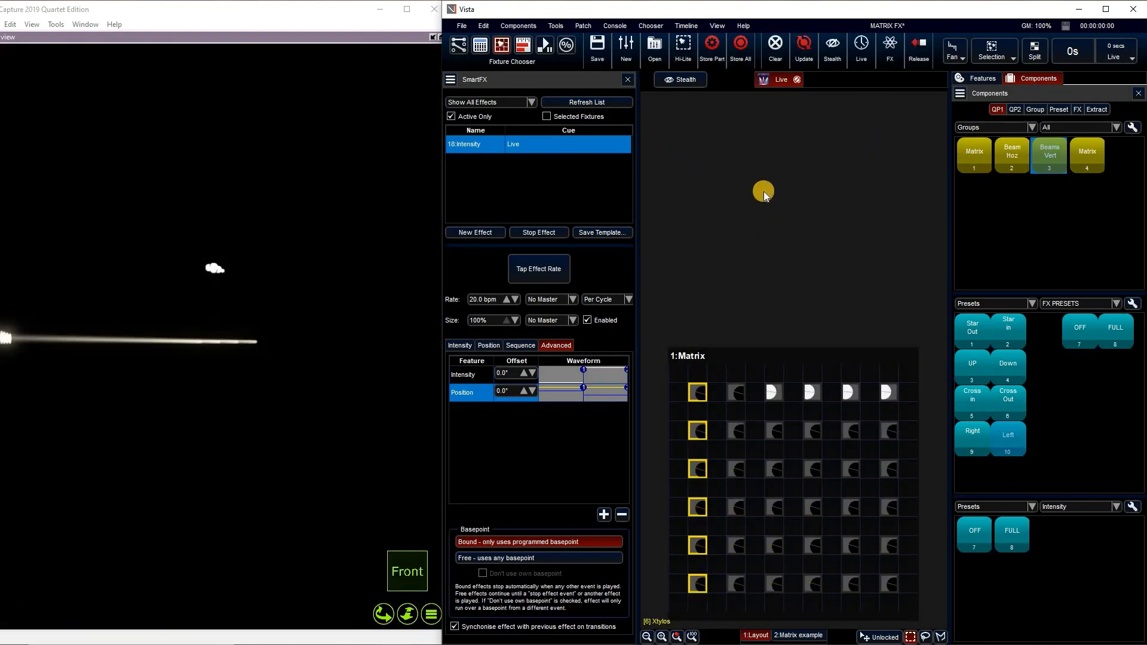
left_click(687, 626)
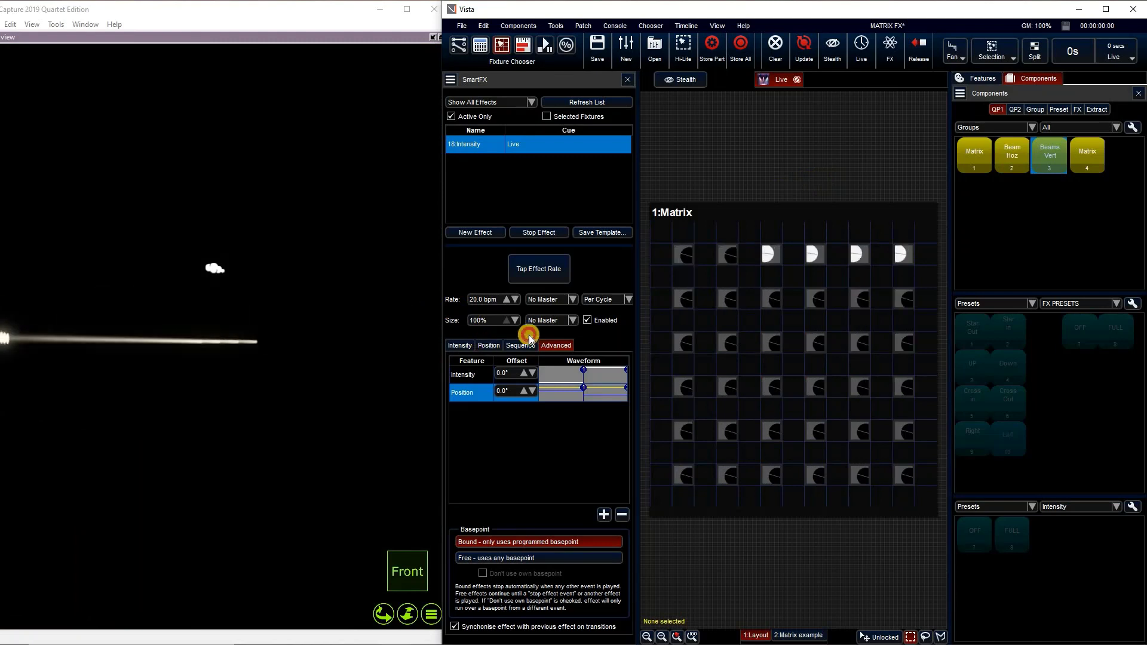
Step: Review the Intensity effect's position steps and its sequence settings
left_click(489, 345)
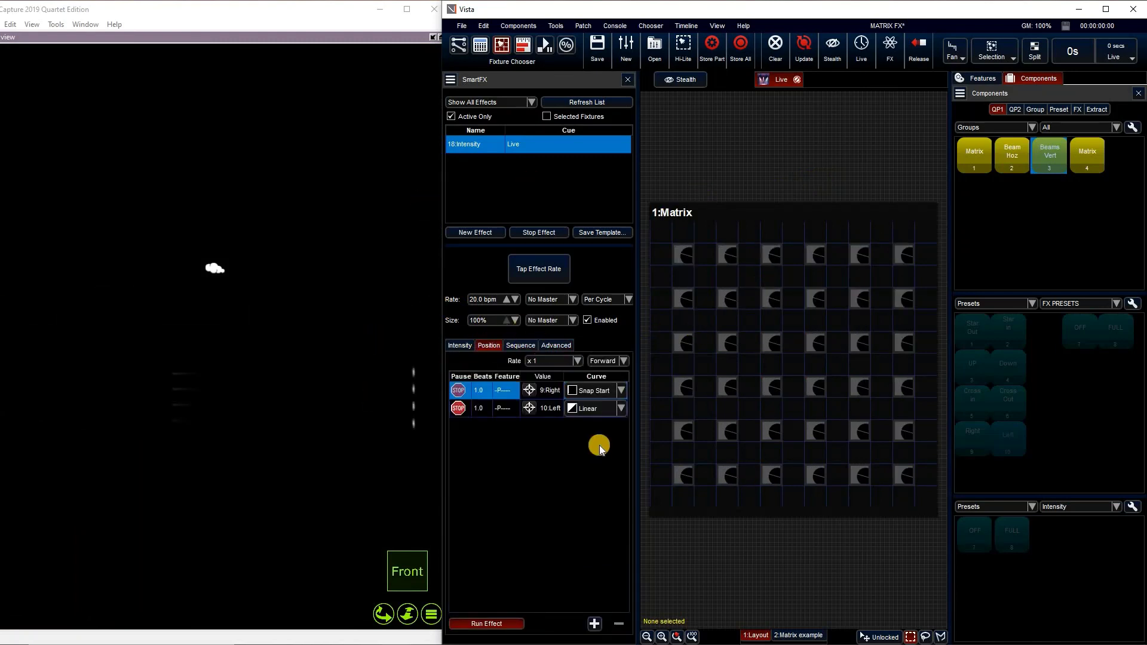
left_click(521, 346)
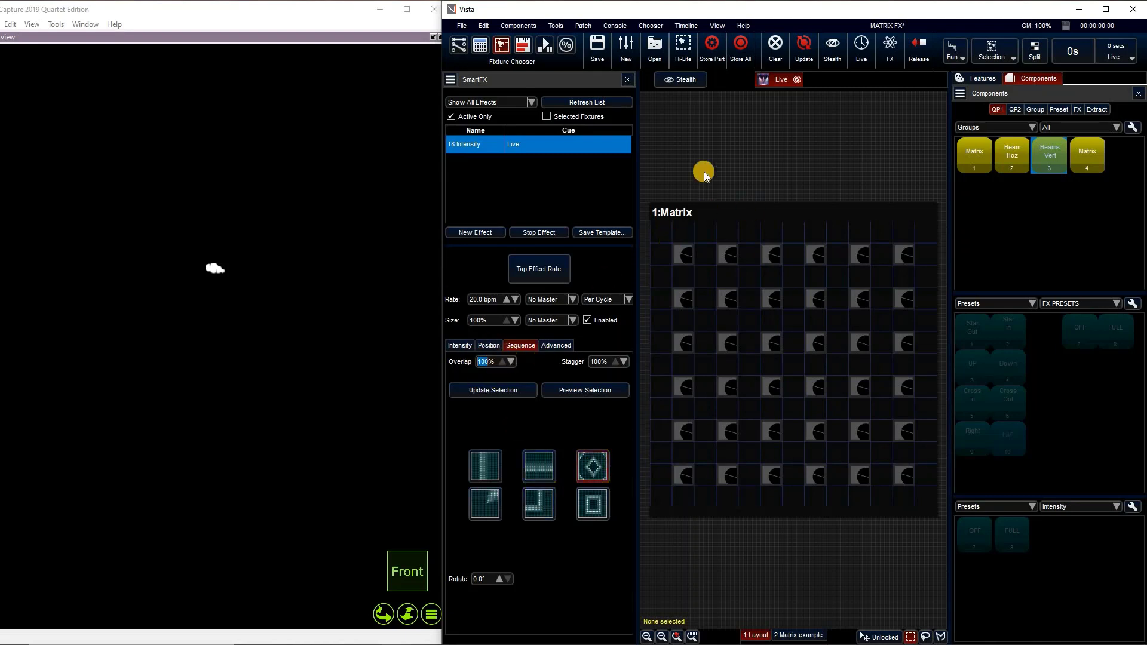
key("Escape")
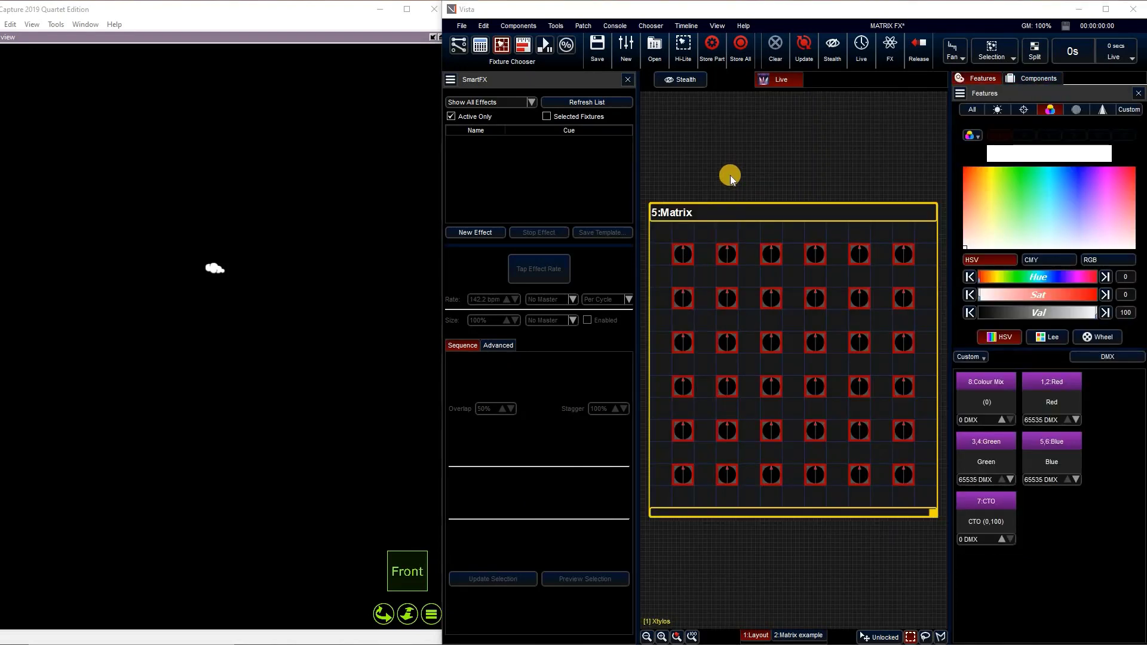
Step: Raise the intensity of all fixtures in the Matrix group to full
left_click(1038, 78)
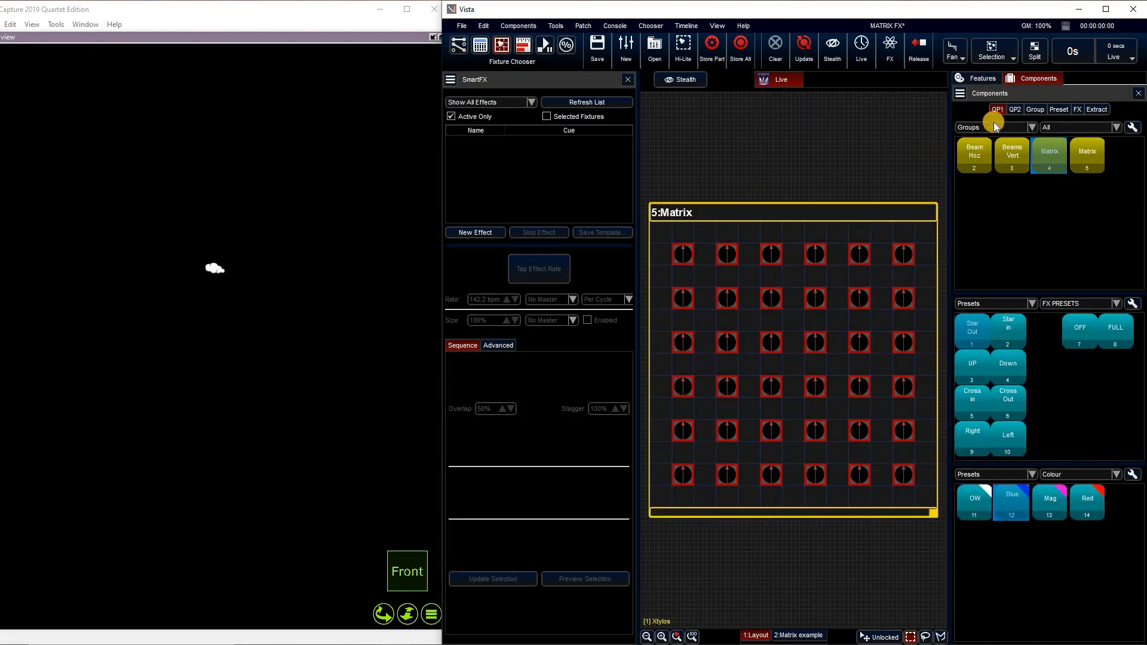
left_click(982, 78)
left_click(996, 111)
left_click_drag(986, 189, 1142, 189)
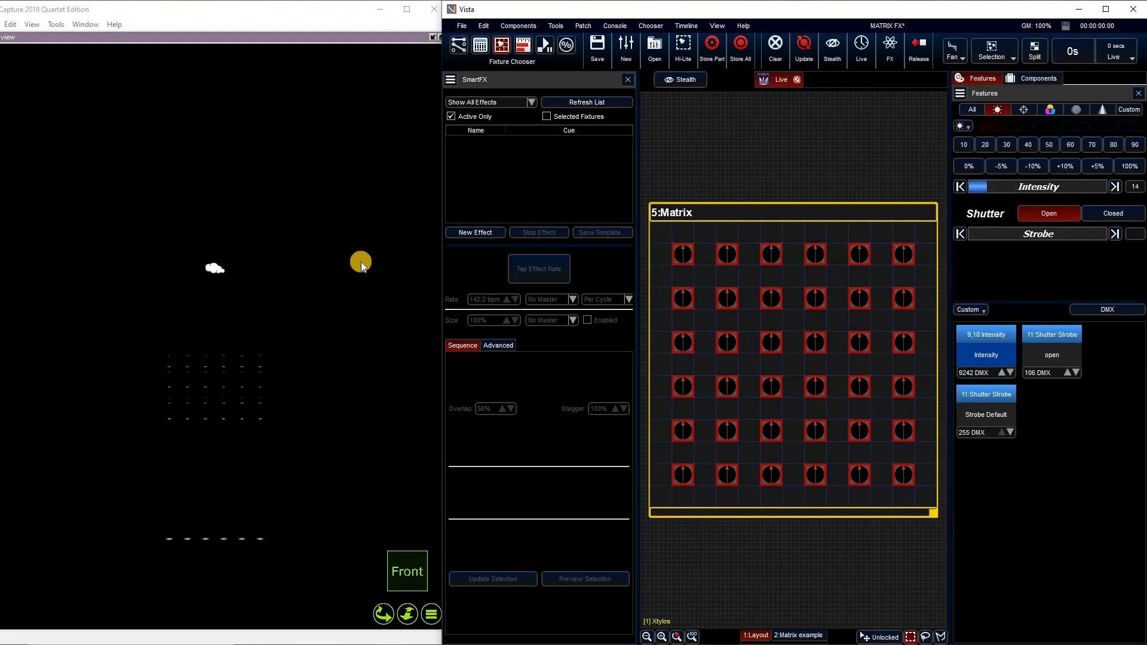
left_click_drag(361, 262, 947, 263)
left_click(1038, 78)
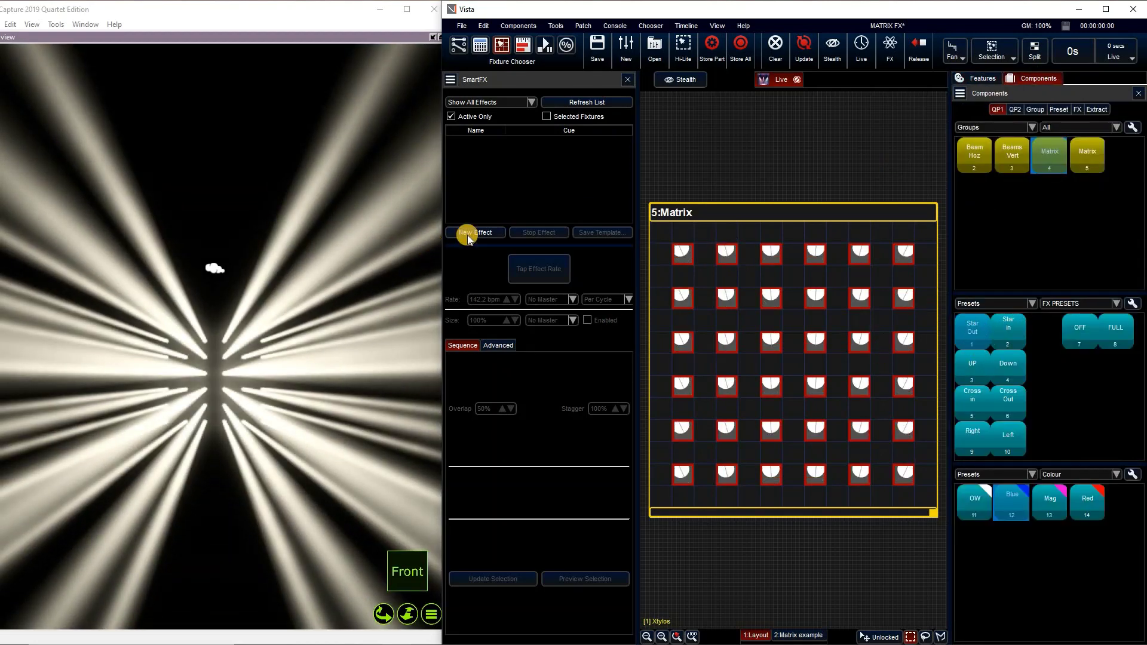
Step: Create a Colour Mix swing effect with two steps, using the Blue preset for the first and Red for the second
left_click(467, 235)
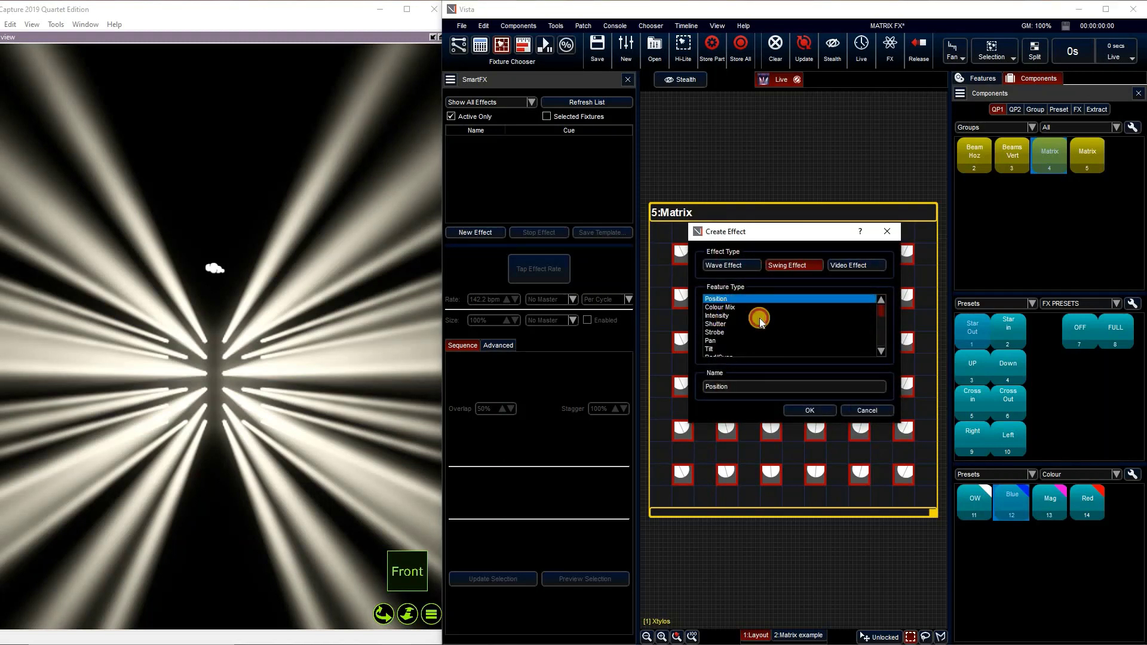
left_click(808, 410)
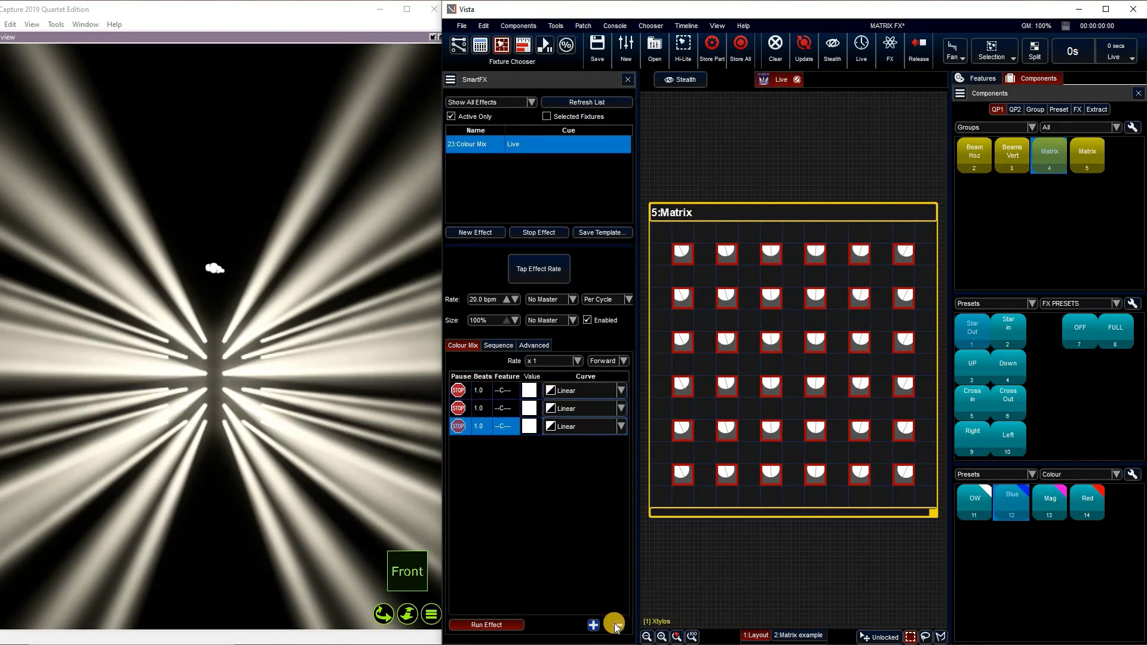
left_click(483, 389)
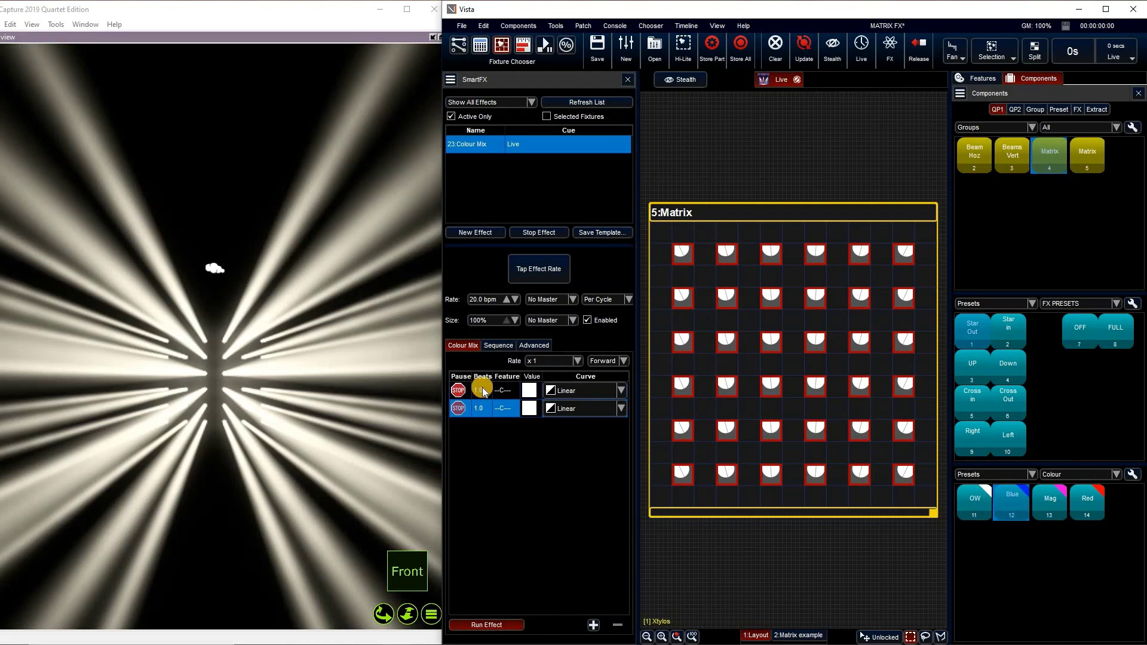
left_click(597, 413)
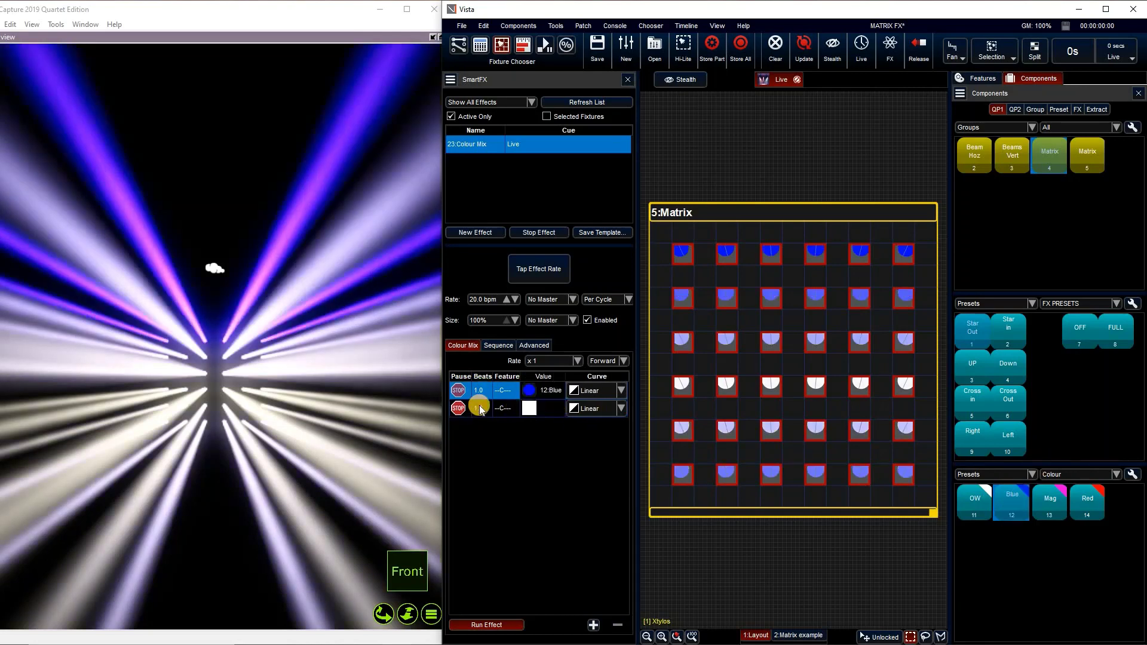
left_click(1095, 507)
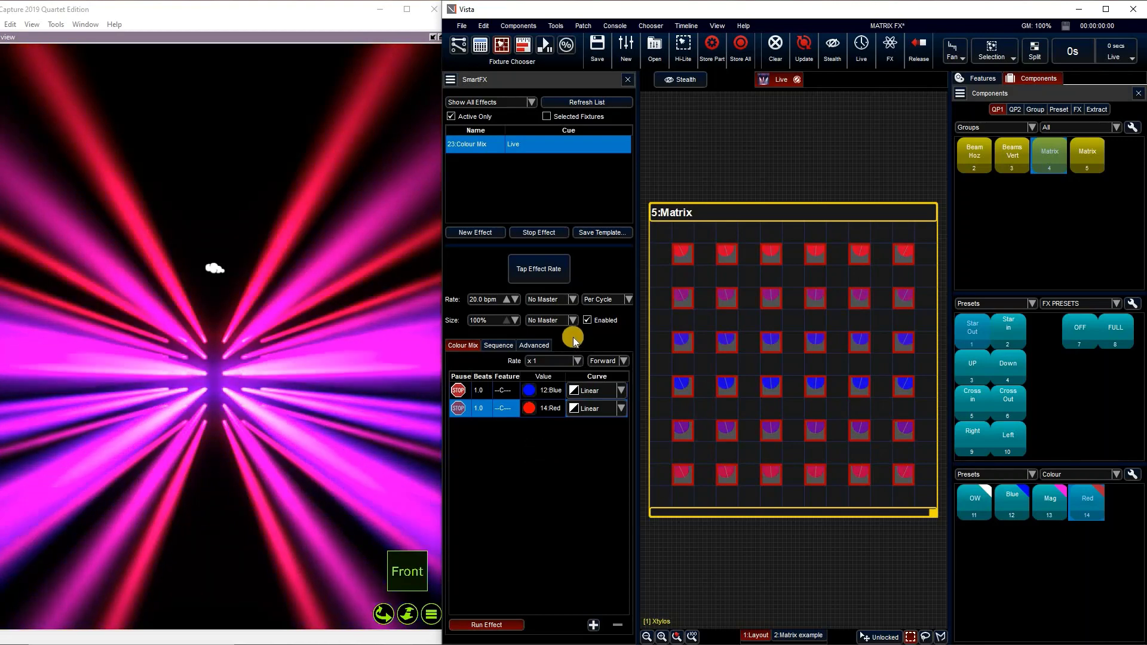
Step: Try a 50% overlap on the Colour Mix effect's sequence and set it back to 100%
left_click(498, 345)
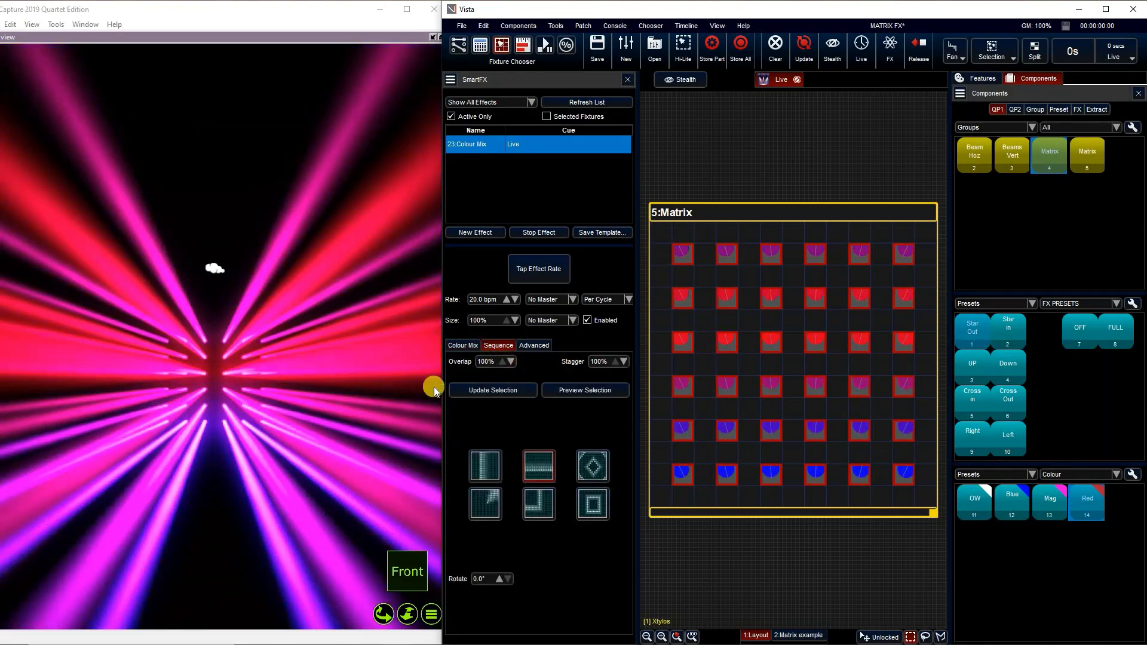
left_click(508, 366)
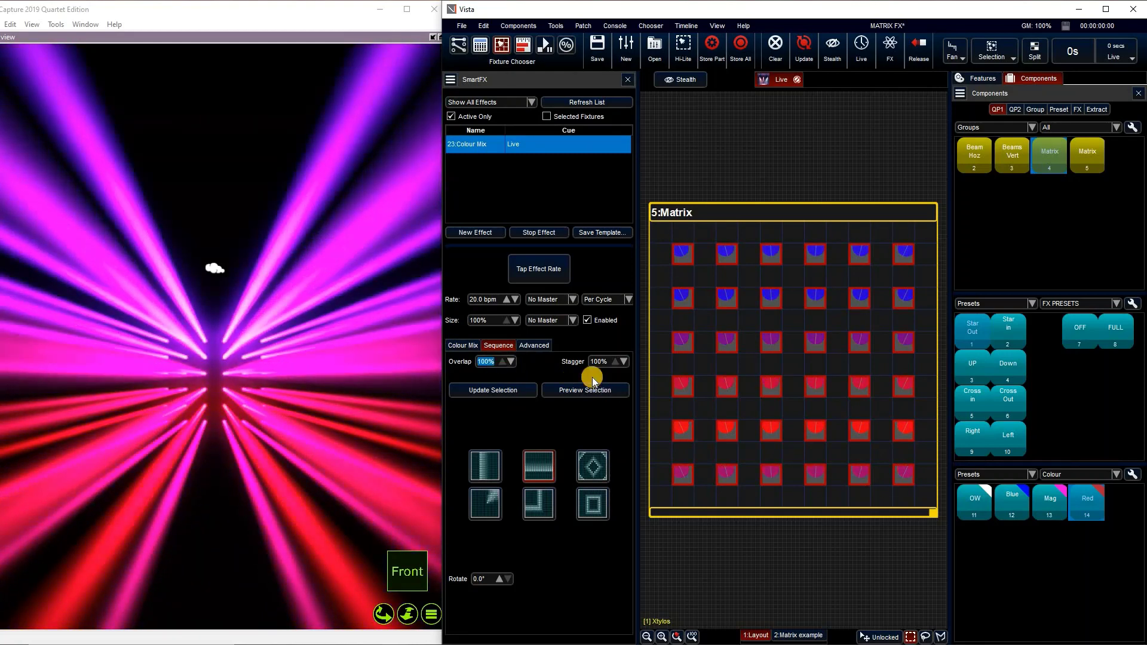
type("50")
key("Return")
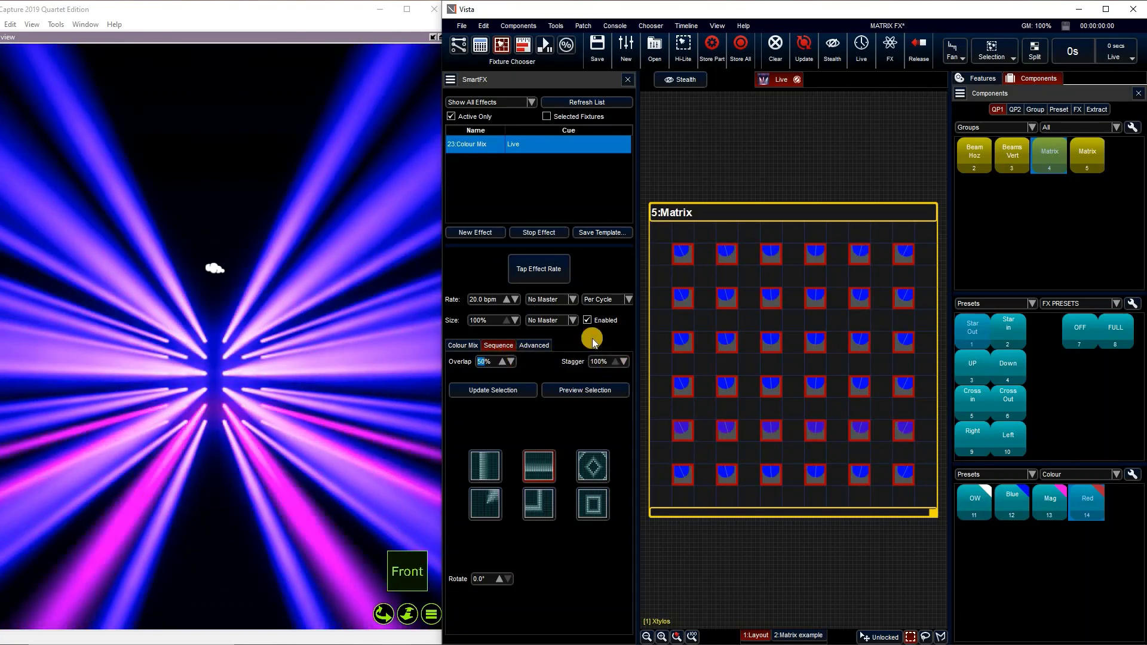
type("100")
key("Return")
Step: Set the Colour Mix effect's stagger to 80% and tap in an effect rate of 123 bpm
left_click_drag(603, 362, 603, 377)
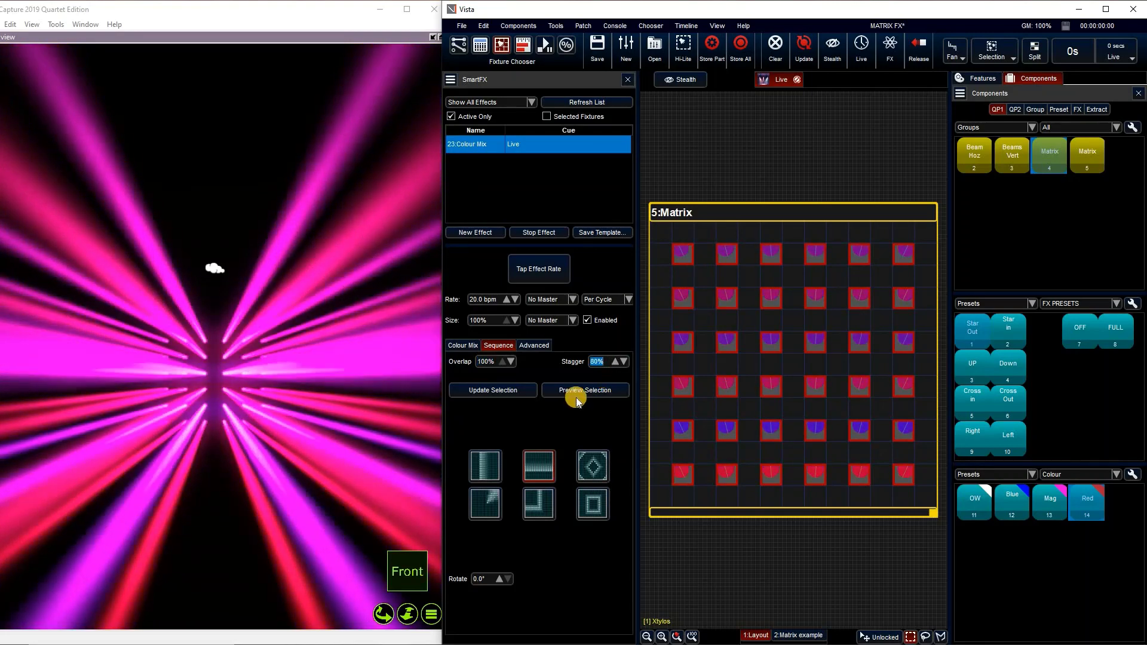
left_click(539, 272)
left_click(539, 272)
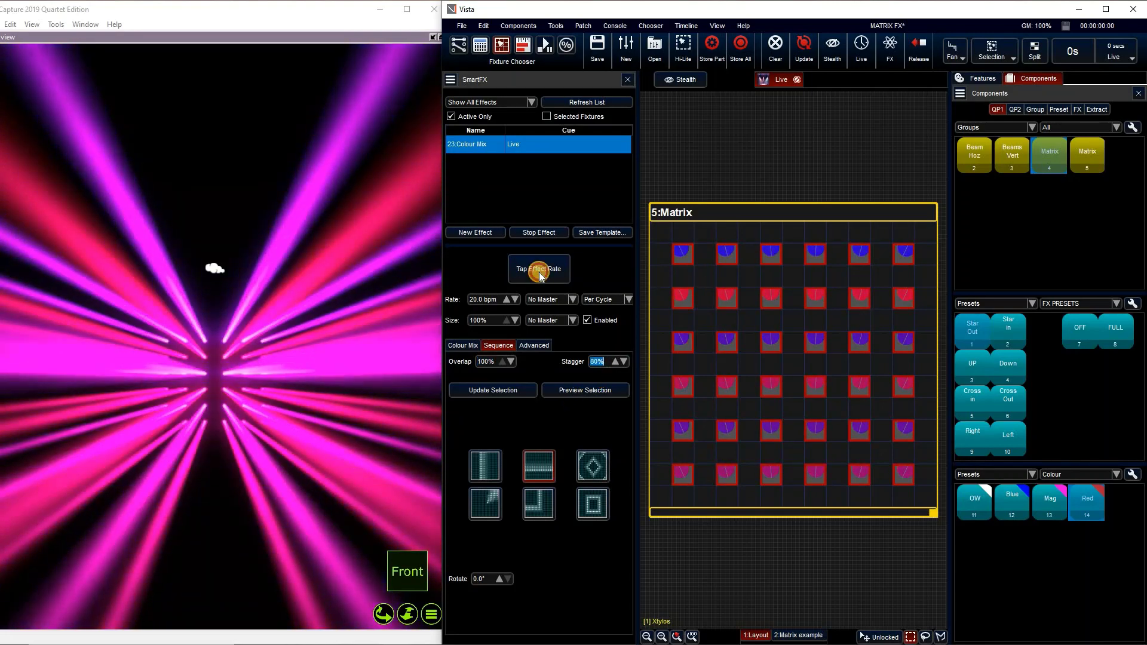
left_click(539, 272)
left_click(539, 272)
left_click(539, 272)
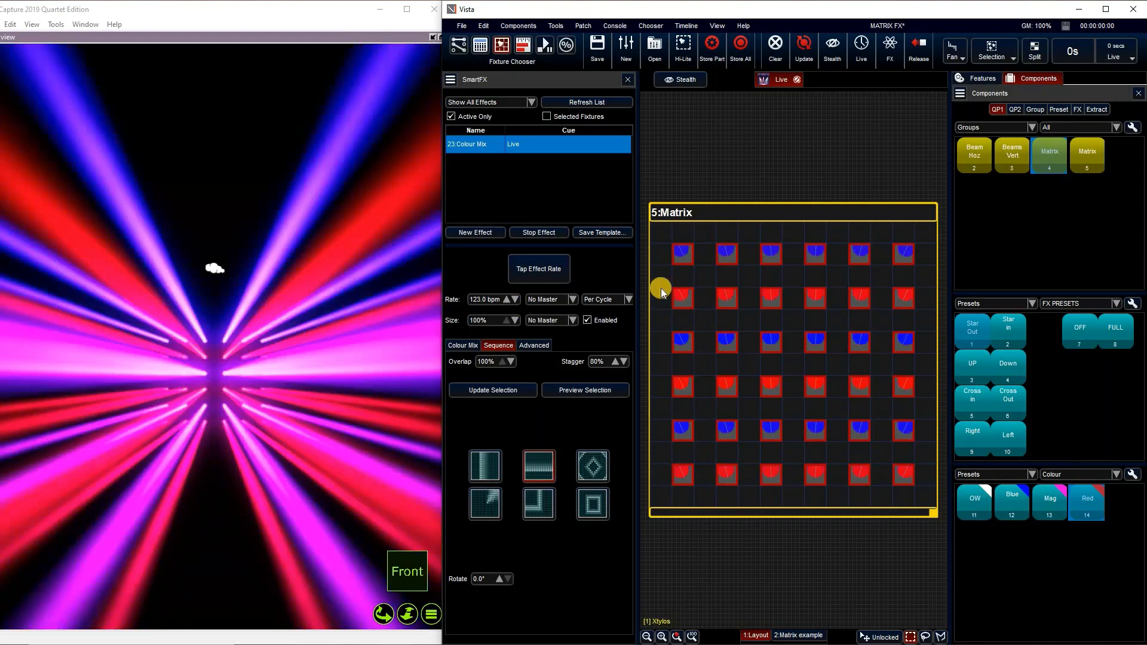
Step: Switch the effect rate to Per Fixture and give the sequence the concentric-square pattern with 100% stagger
left_click(611, 295)
left_click(615, 315)
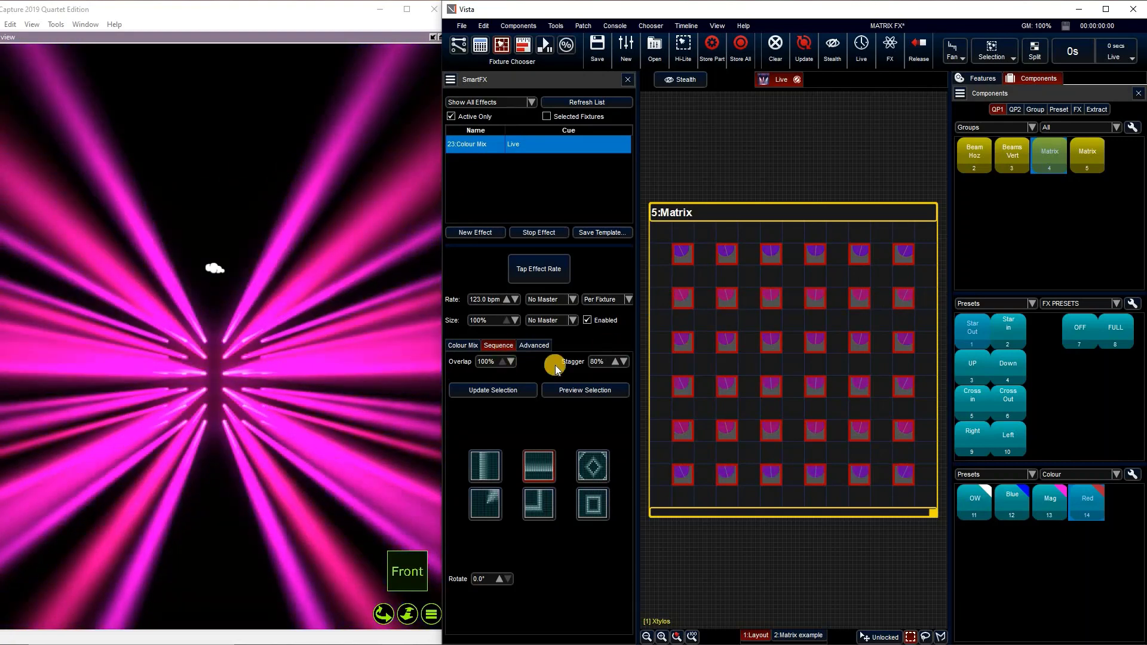
left_click(592, 466)
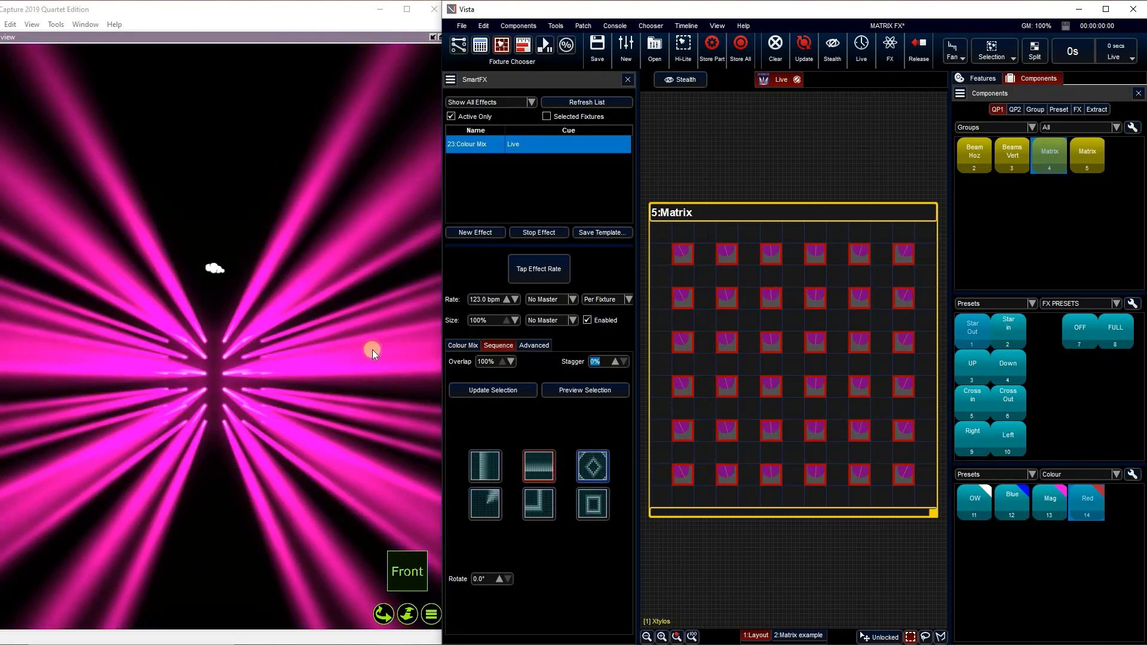
left_click(615, 362)
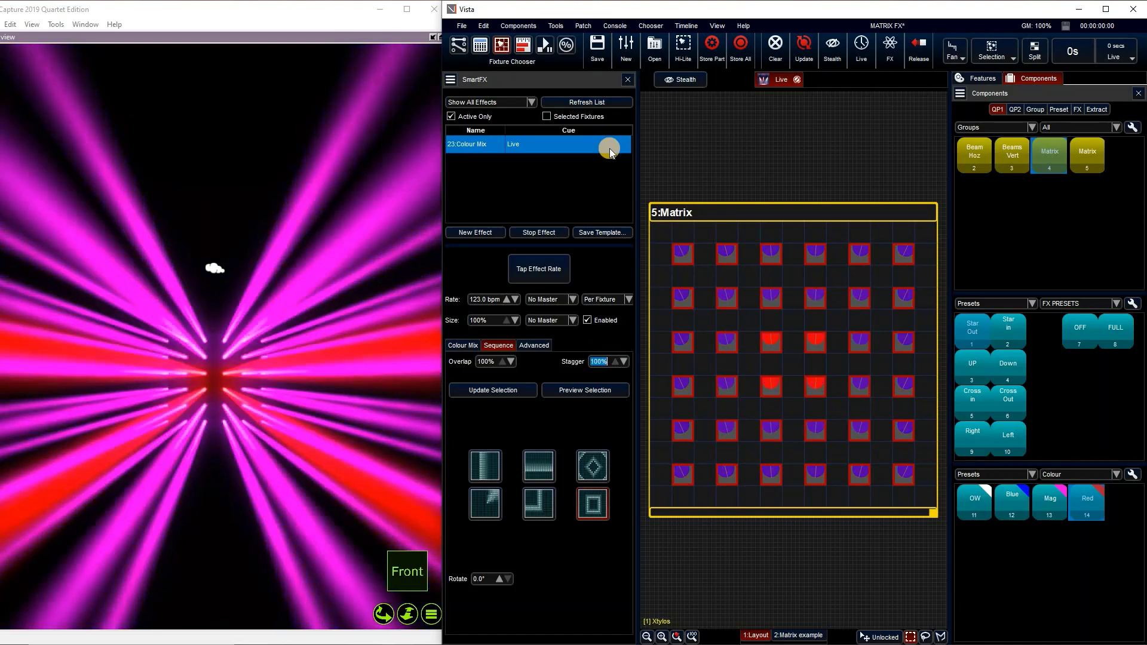
left_click(592, 505)
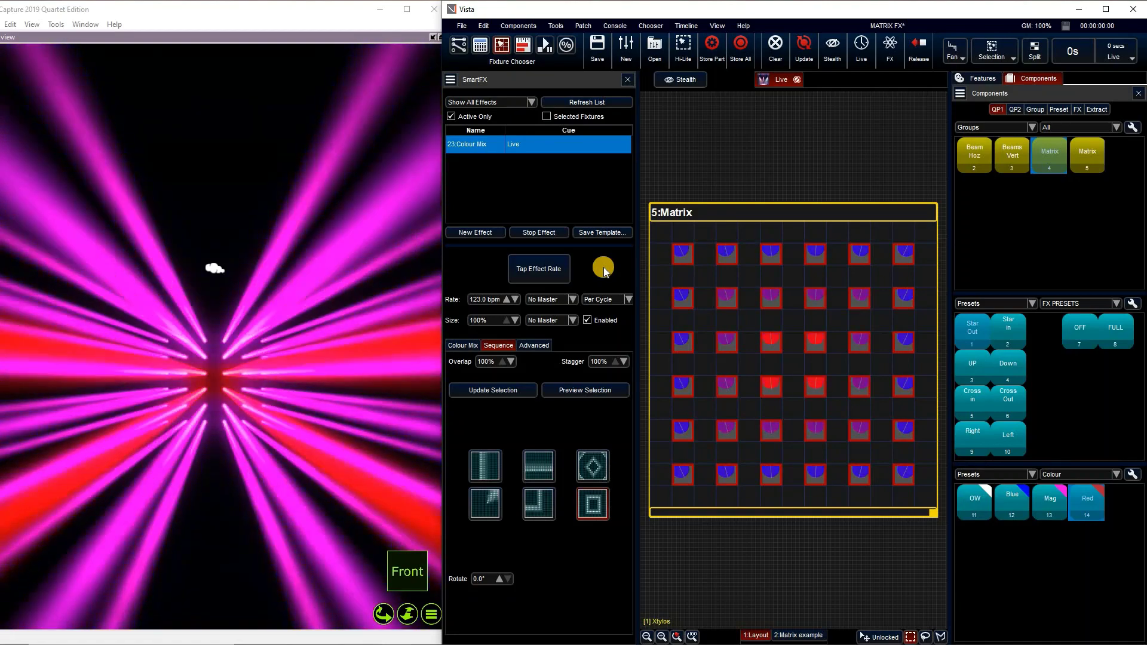
Step: Recolour the first Colour Mix step to green with hue 35, saturation 100 and value 100
left_click(462, 346)
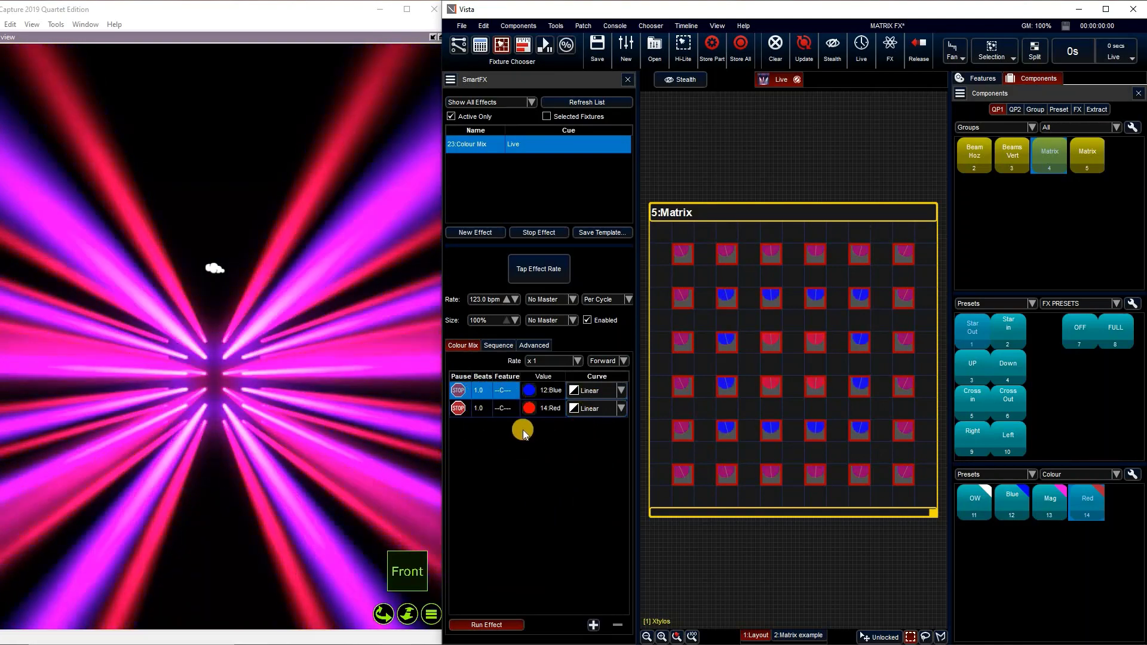
left_click(981, 78)
left_click(1050, 110)
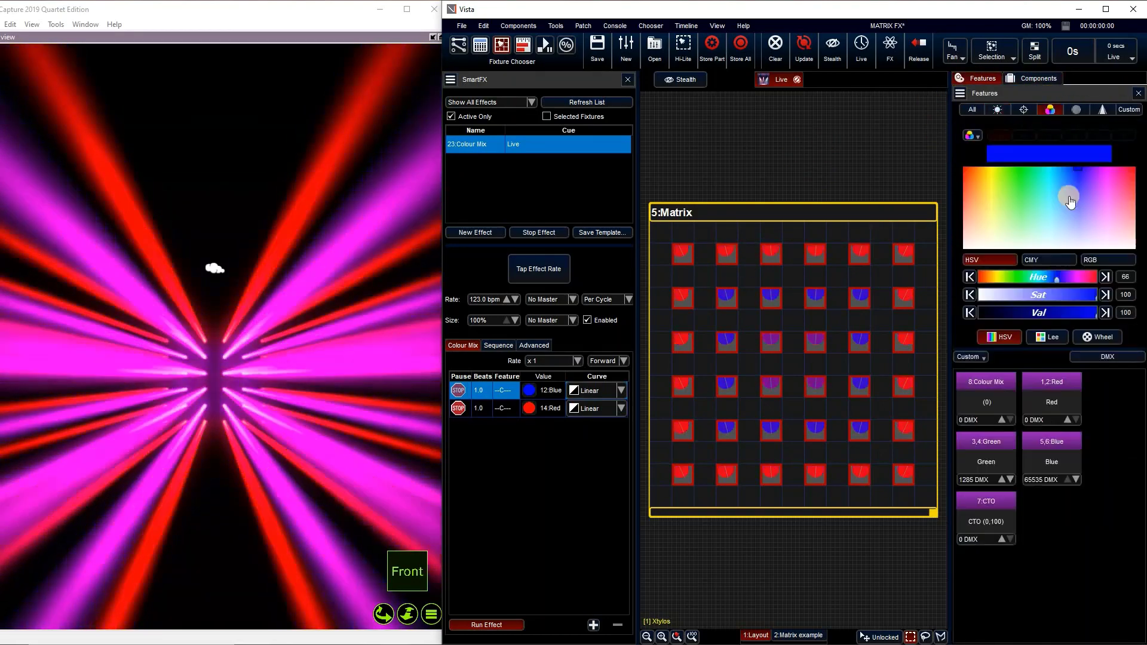
left_click(1016, 197)
left_click(988, 247)
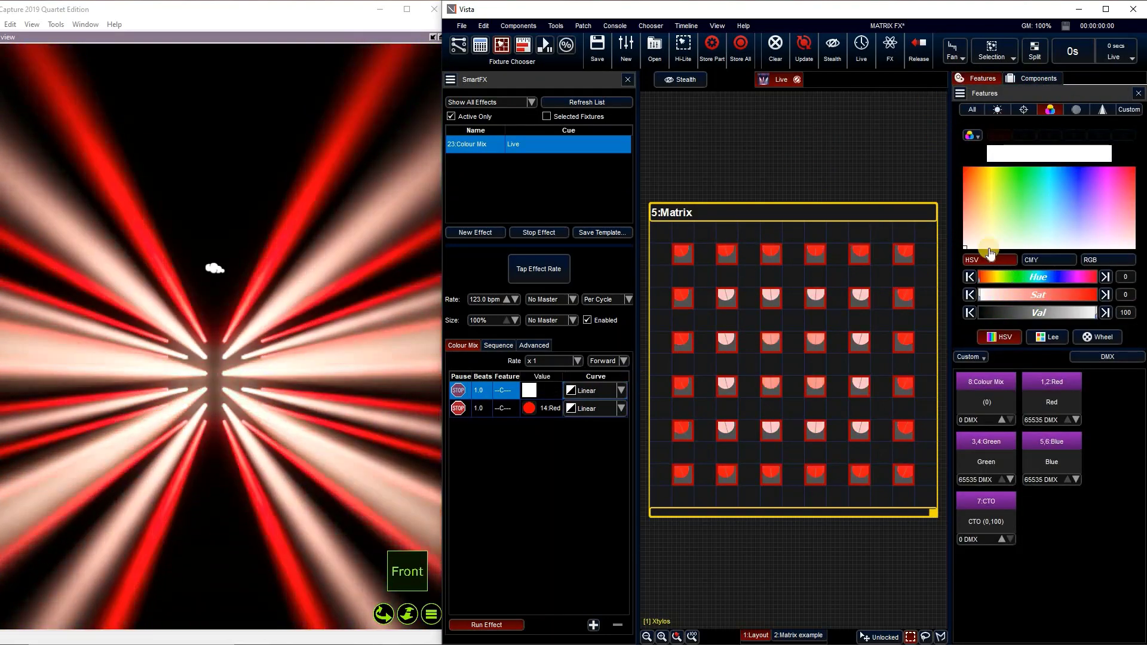
left_click(1023, 169)
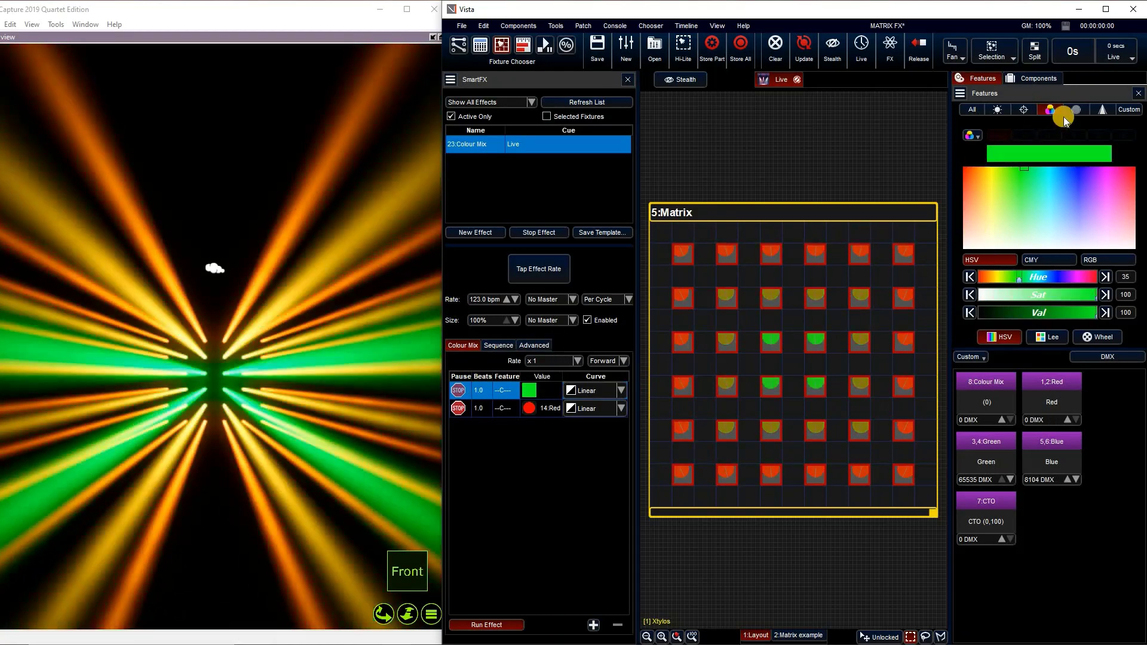
Step: Store the first step's colour as a new colour preset named Green
left_click(1042, 80)
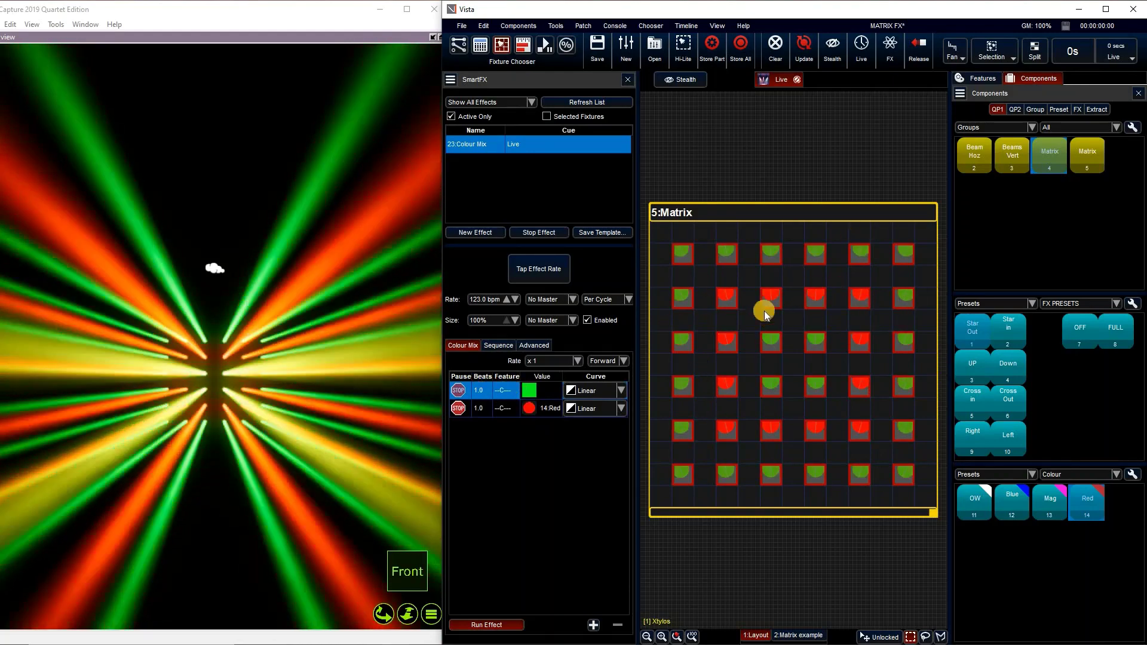
key("shift")
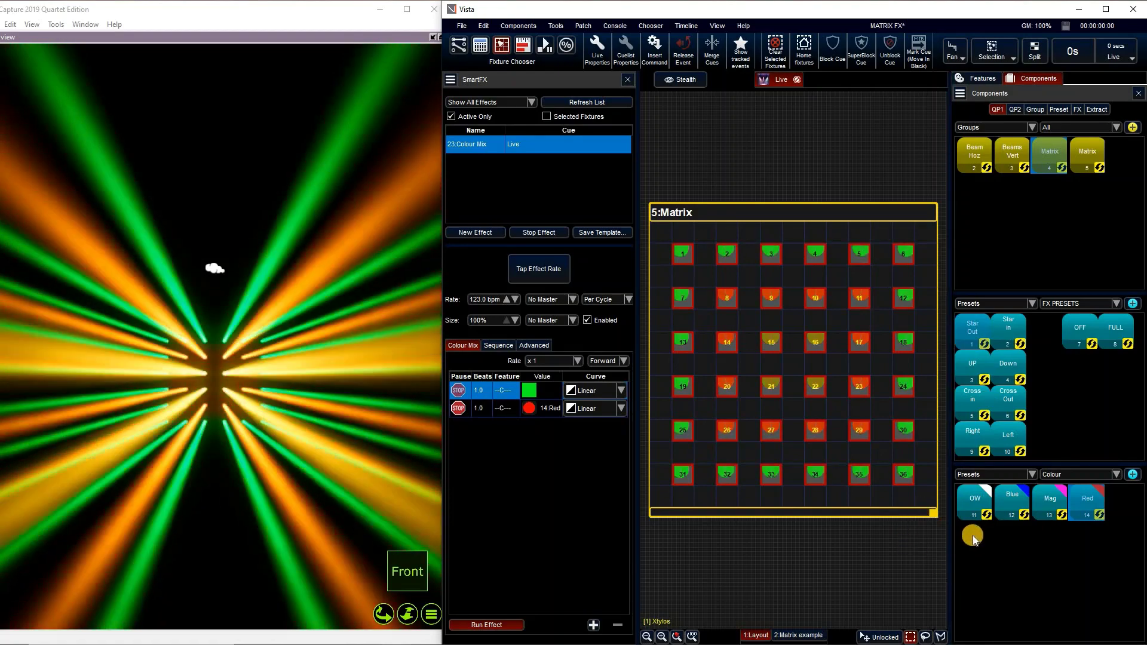
key("ctrl+shift+p")
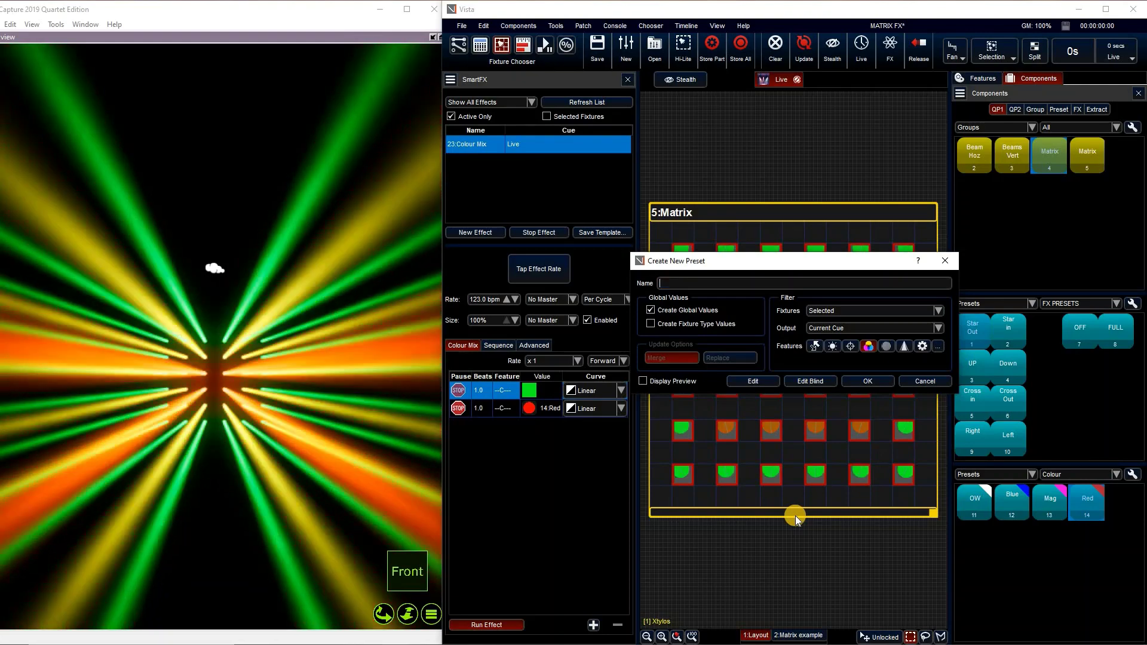
type("Green")
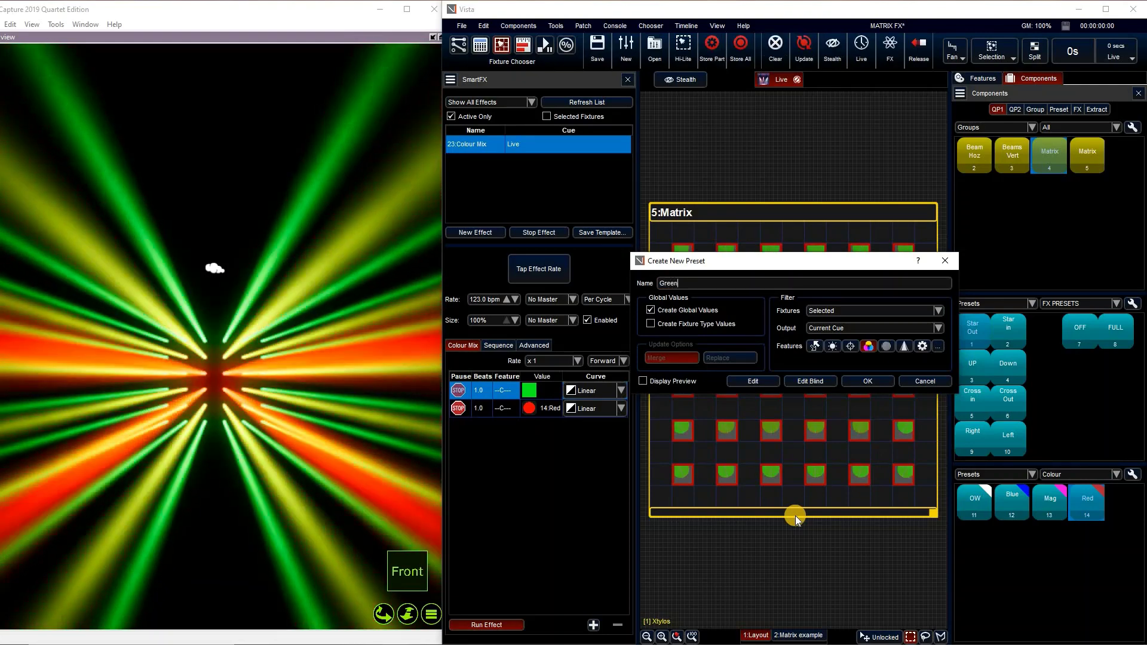
key("Return")
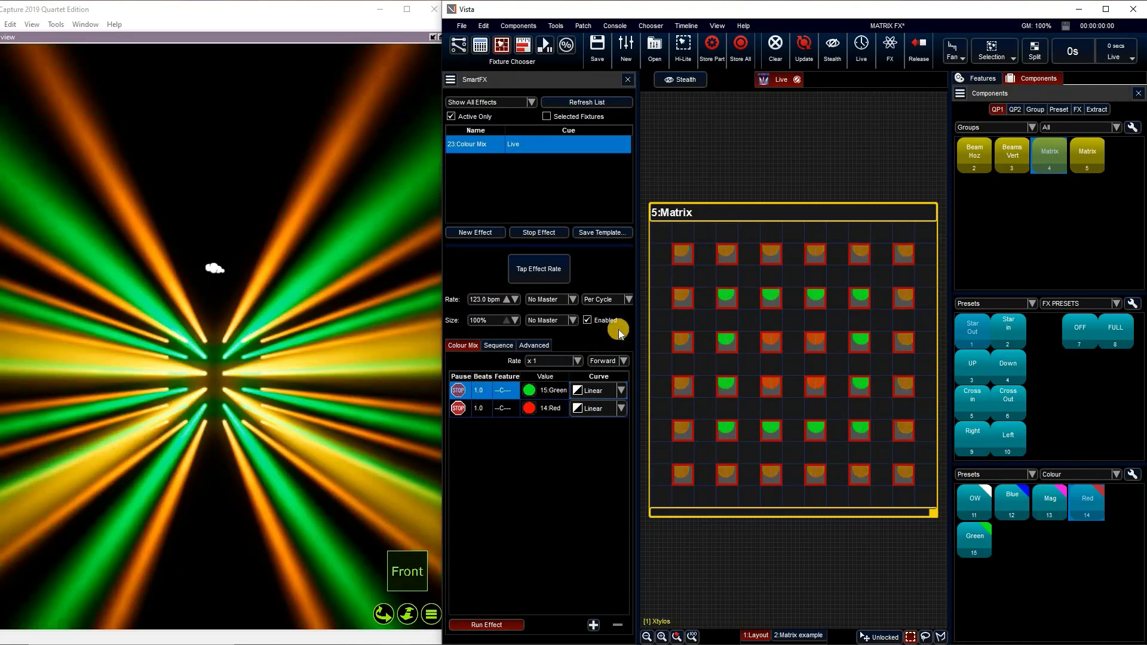
Step: Deselect the fixtures, stop the Colour Mix effect and clear the remaining live values
left_click(983, 79)
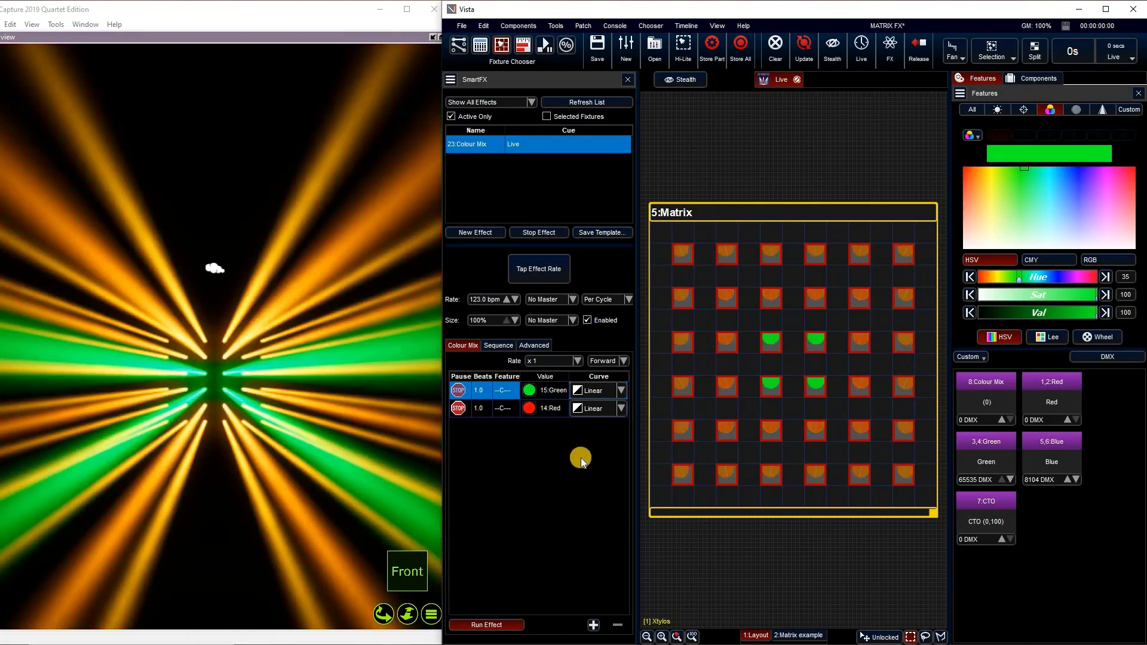
left_click(852, 129)
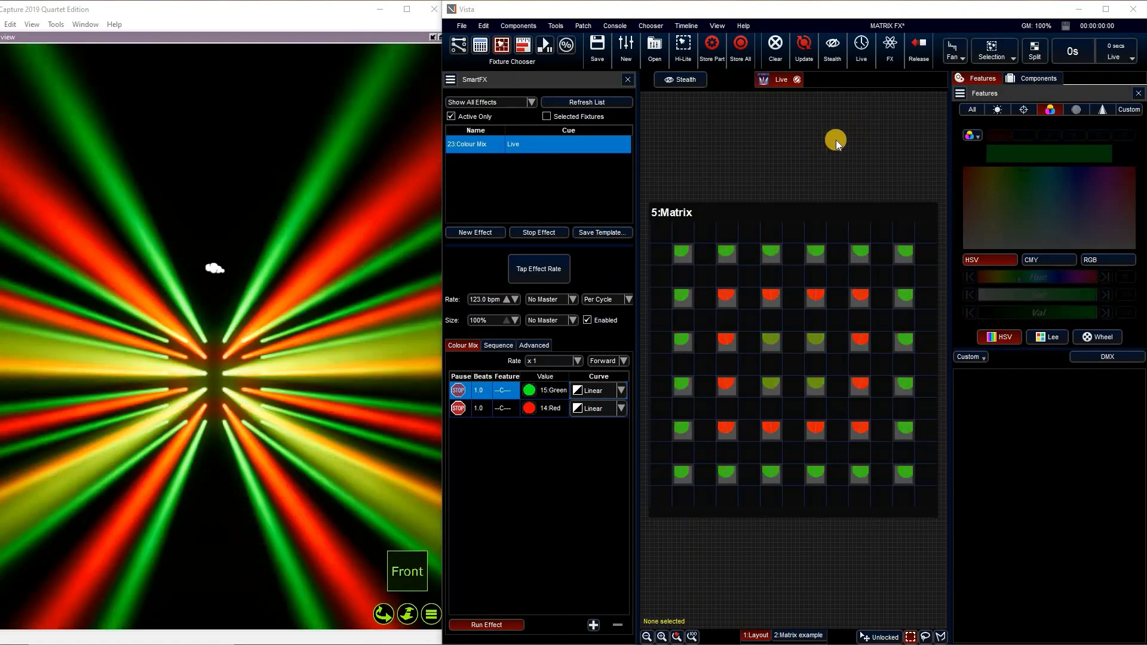
left_click(546, 234)
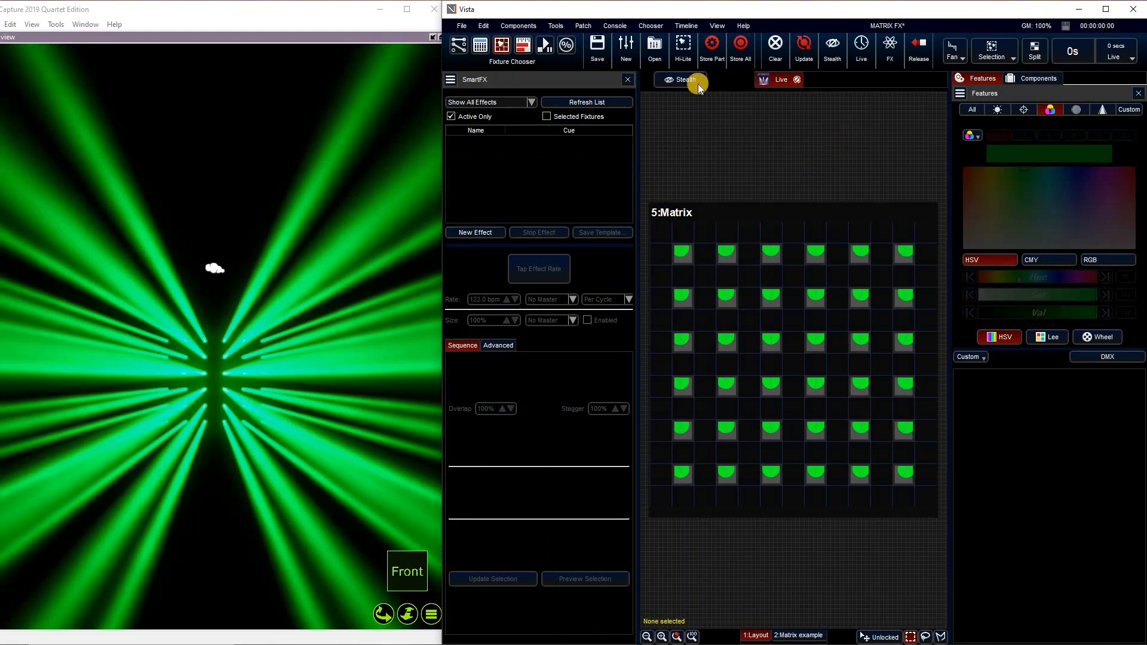
left_click(775, 49)
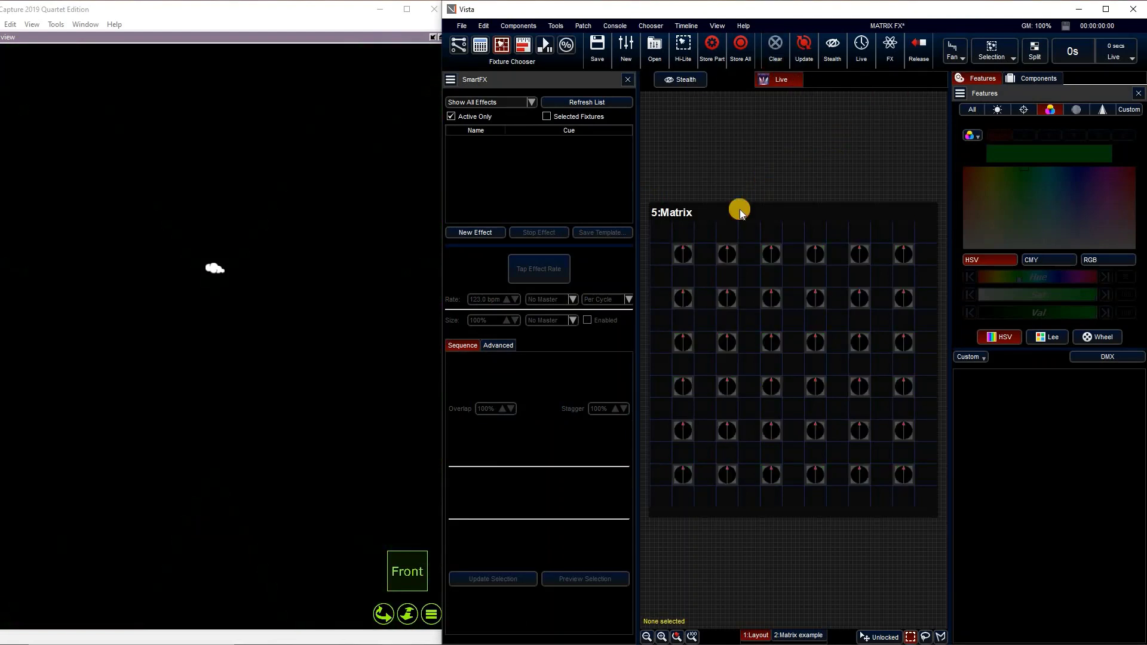
Step: Select all the matrix fixtures and raise their intensity
left_click(991, 48)
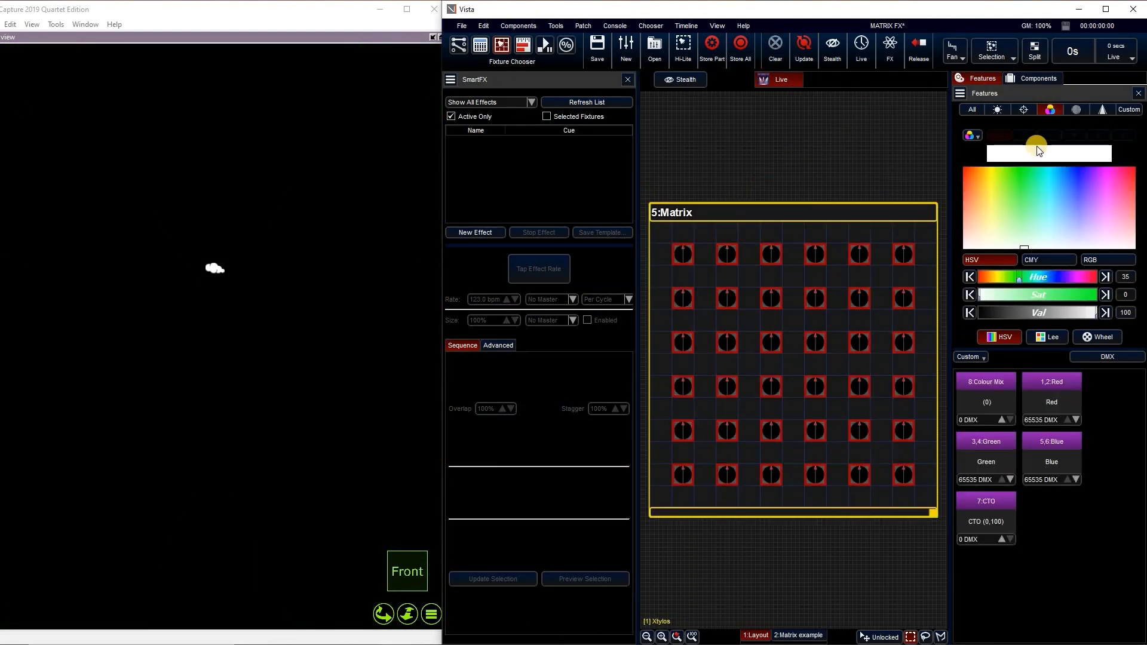
left_click(996, 110)
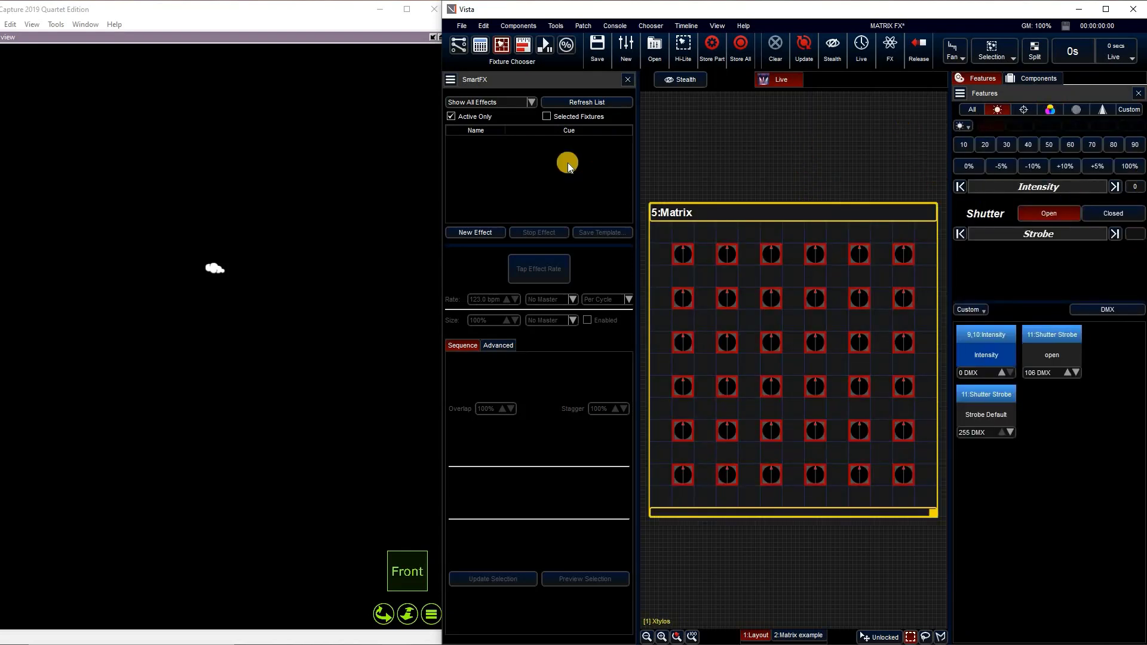
left_click(1020, 79)
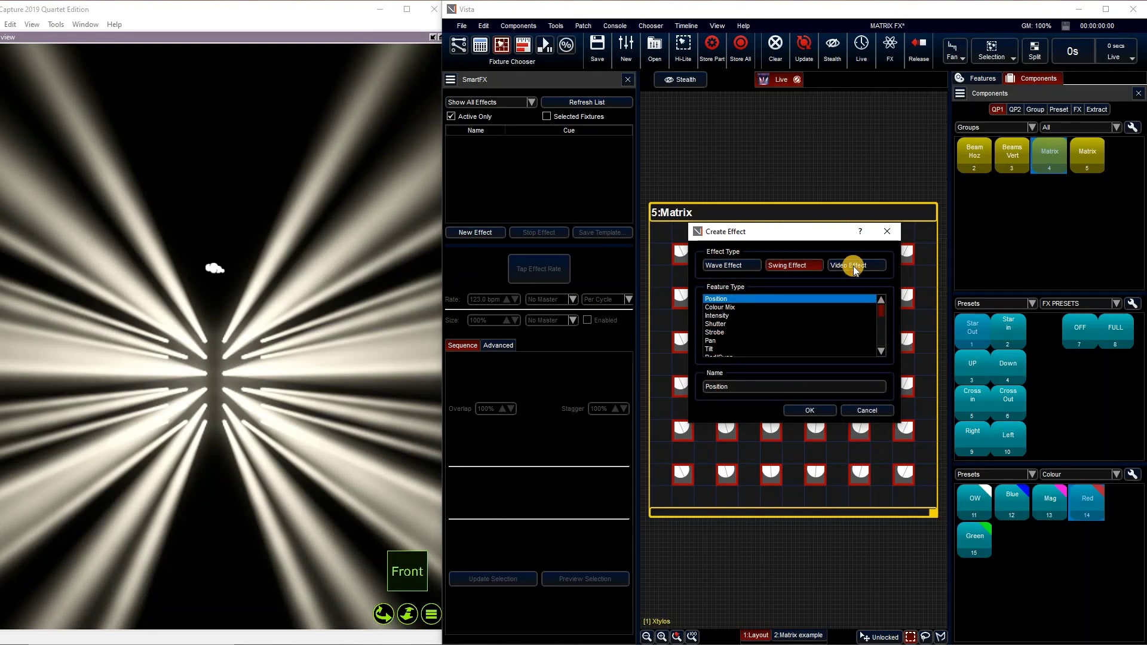
Step: Create a Video Effect on the matrix fixtures using the animated GIF fire as its source
left_click(853, 267)
left_click(813, 410)
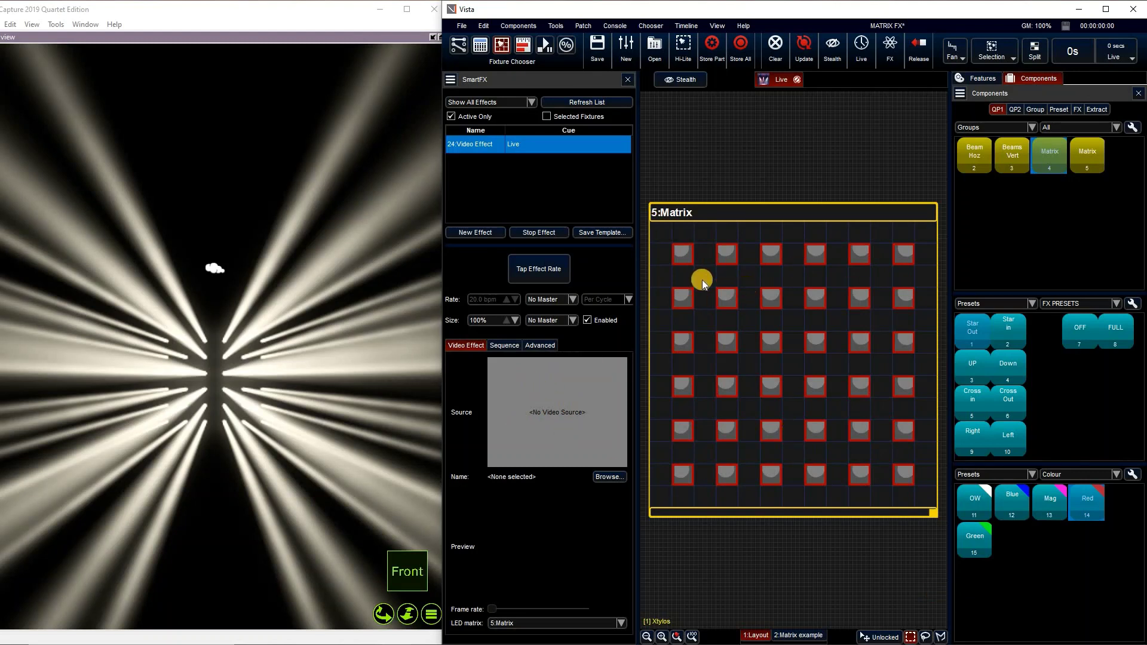
left_click(610, 475)
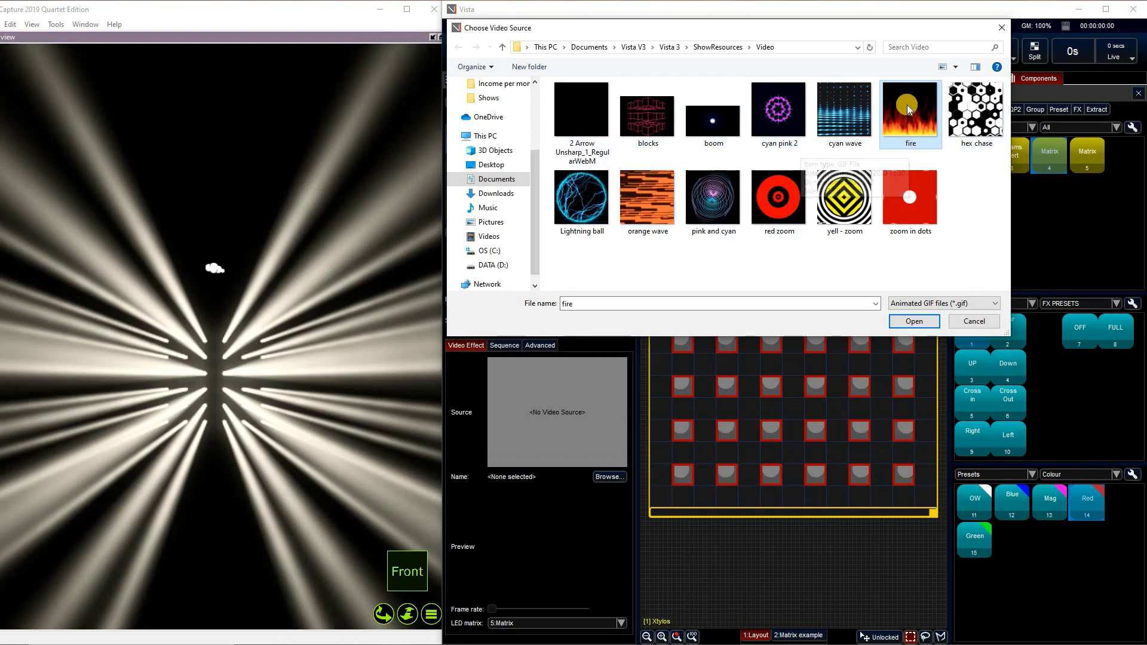
left_click(920, 325)
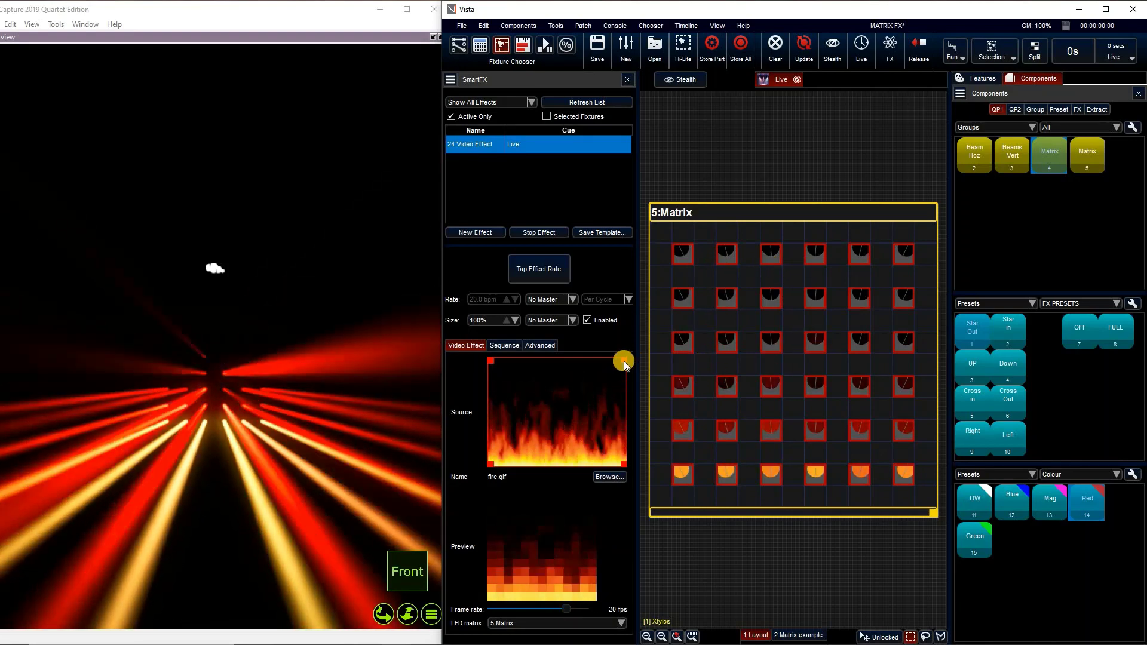
Step: Crop the fire video source to a small area at its left edge and apply the Down position preset to the fixtures
left_click_drag(623, 361, 631, 428)
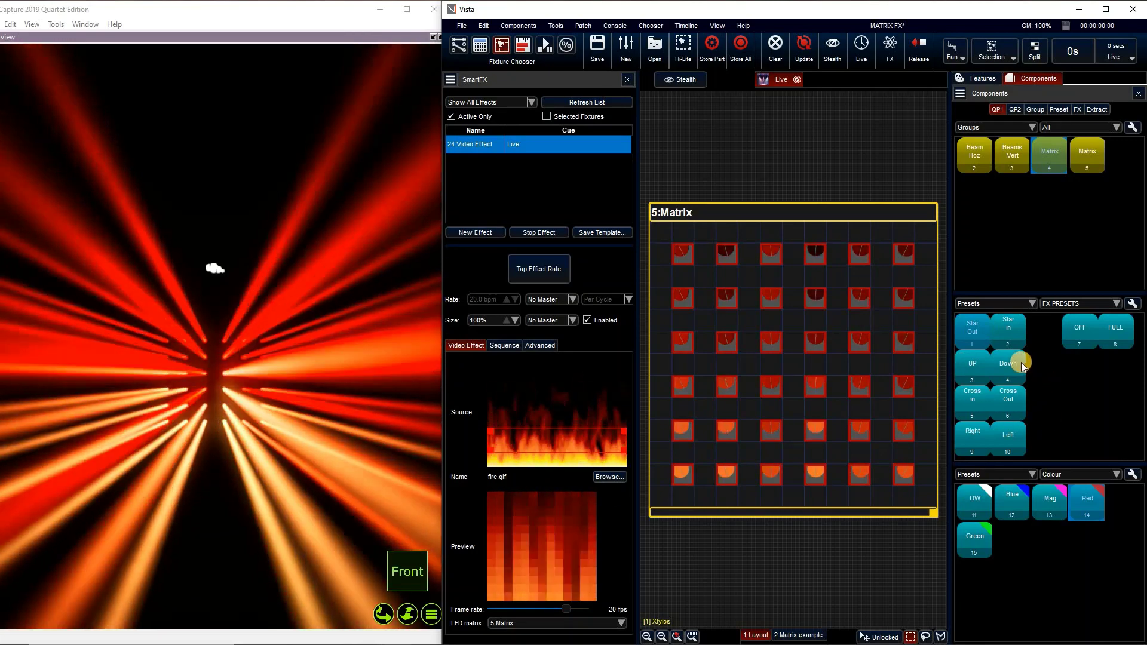
left_click(963, 380)
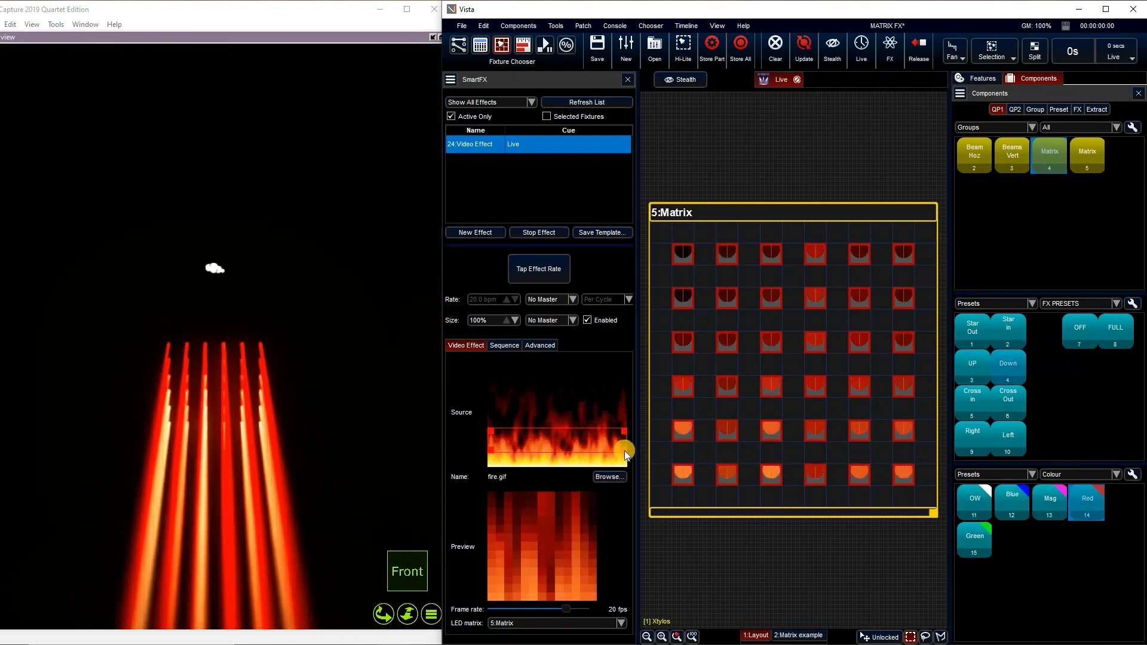
left_click_drag(625, 451, 621, 449)
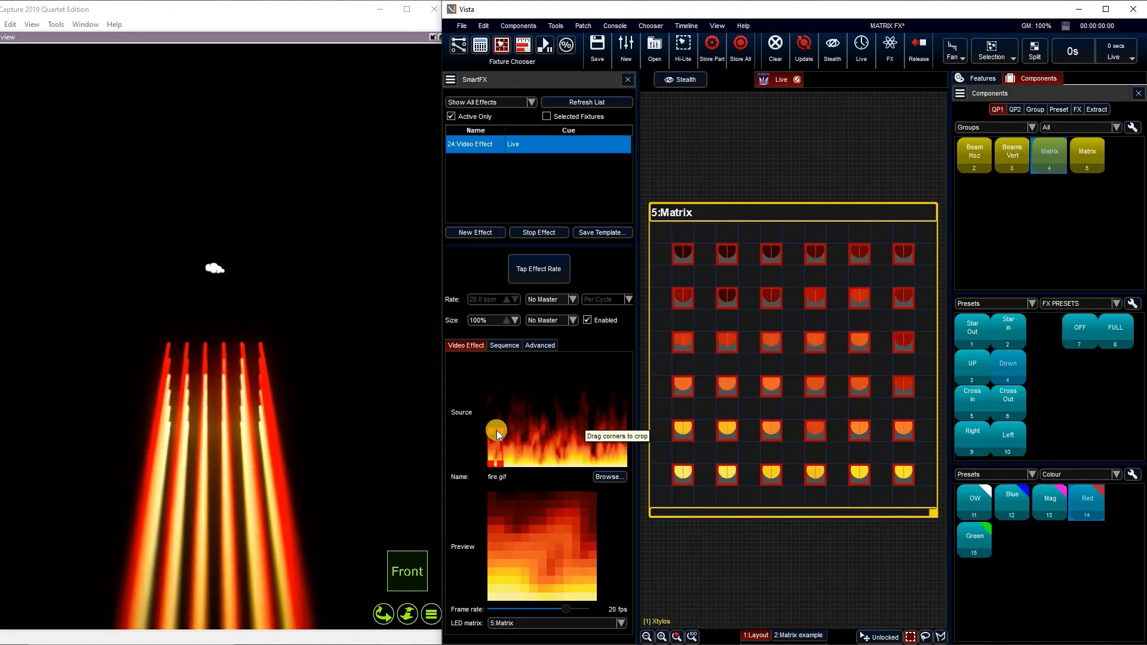
left_click_drag(496, 430, 502, 412)
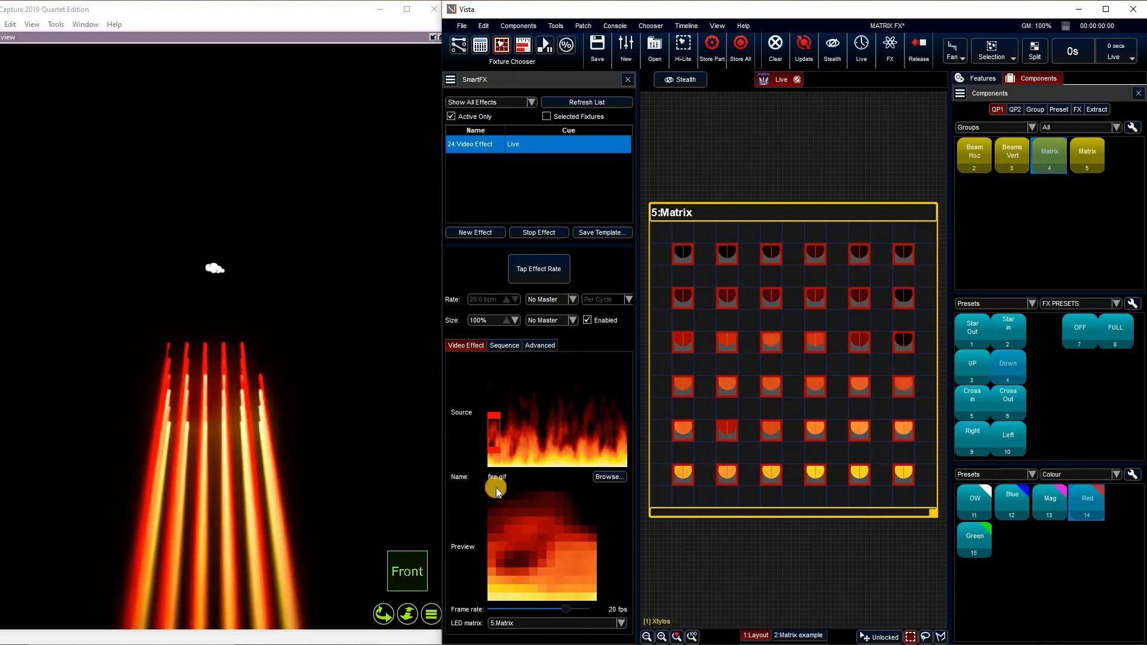
left_click_drag(494, 464, 488, 452)
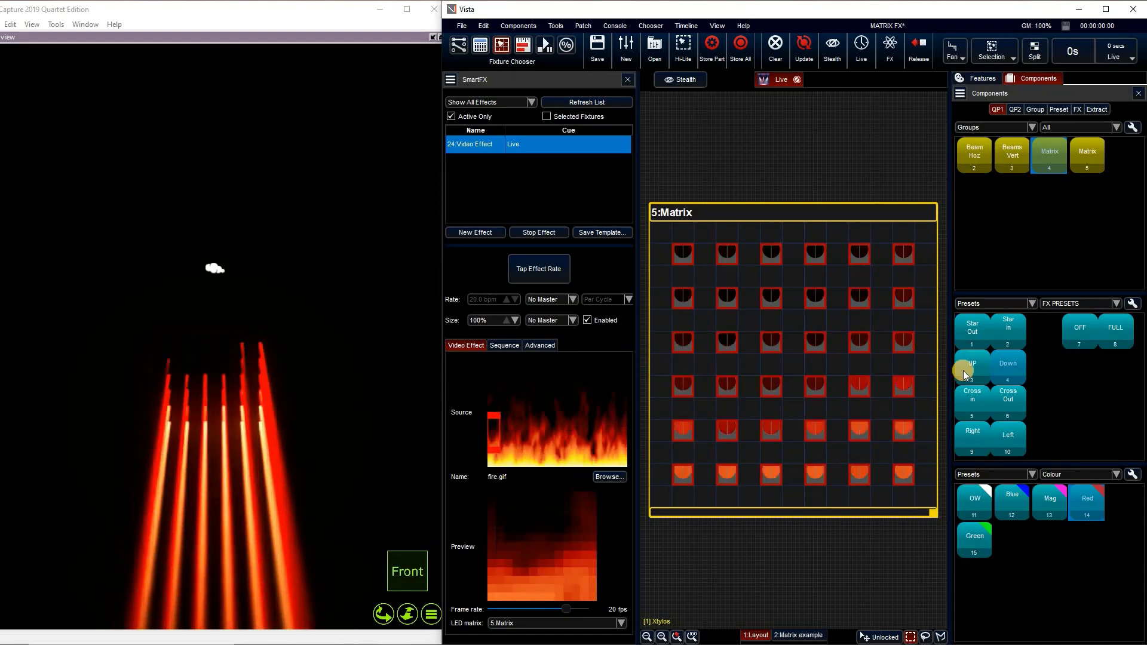
Step: Try the Star Out and Star In position presets under the video effect, ending on Cross In
left_click(972, 334)
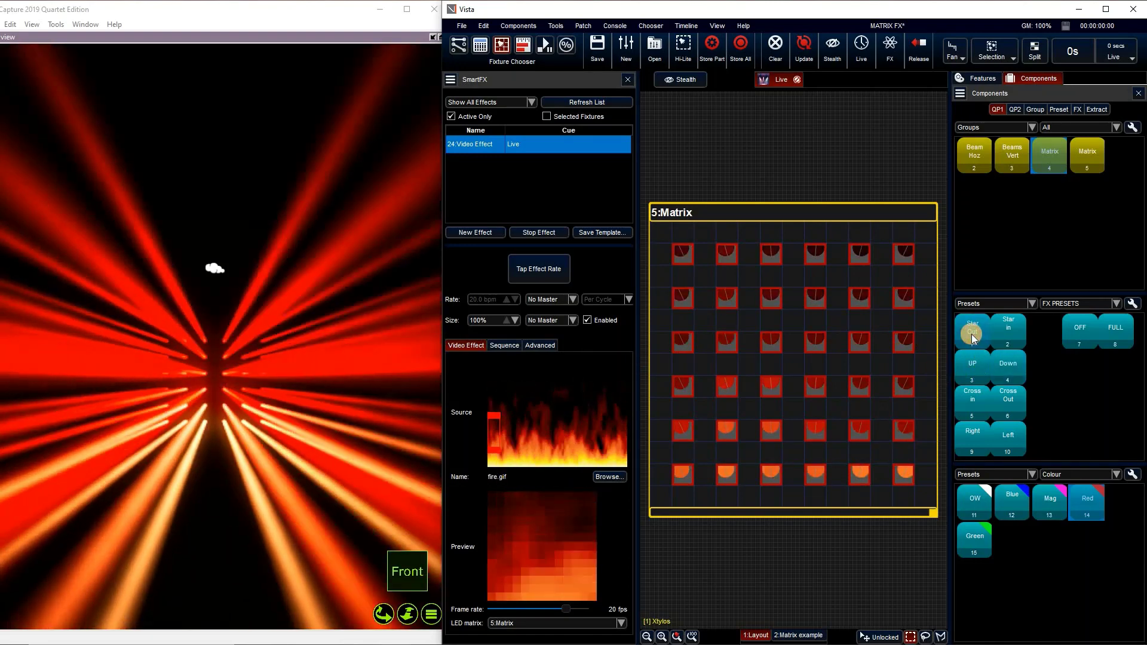
left_click(1011, 332)
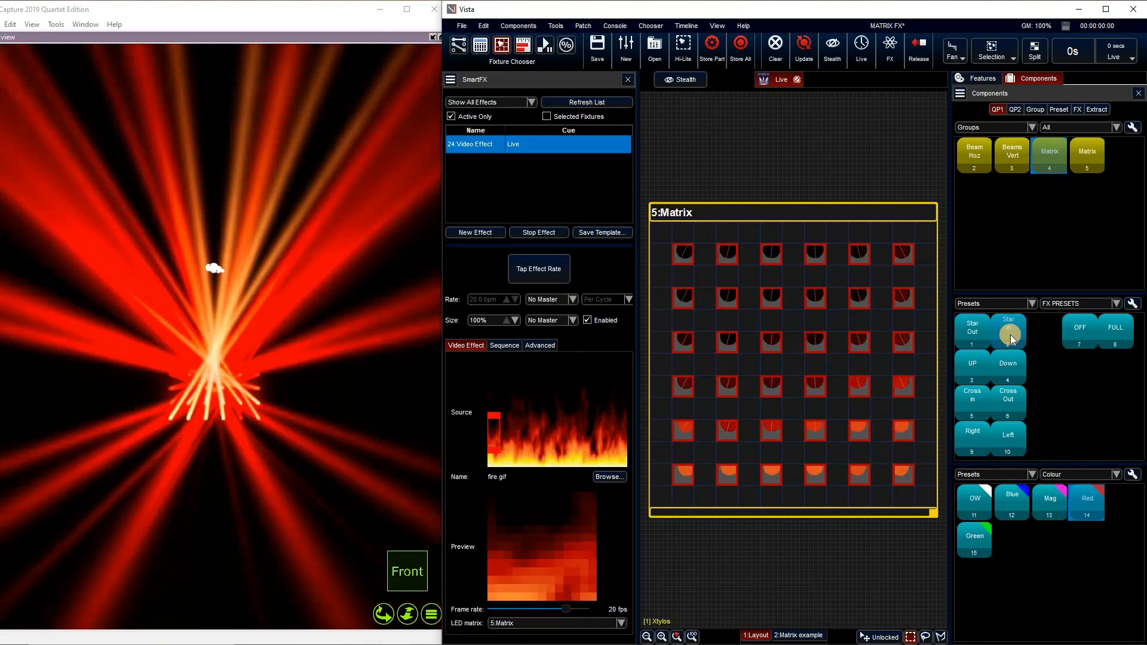
left_click(974, 332)
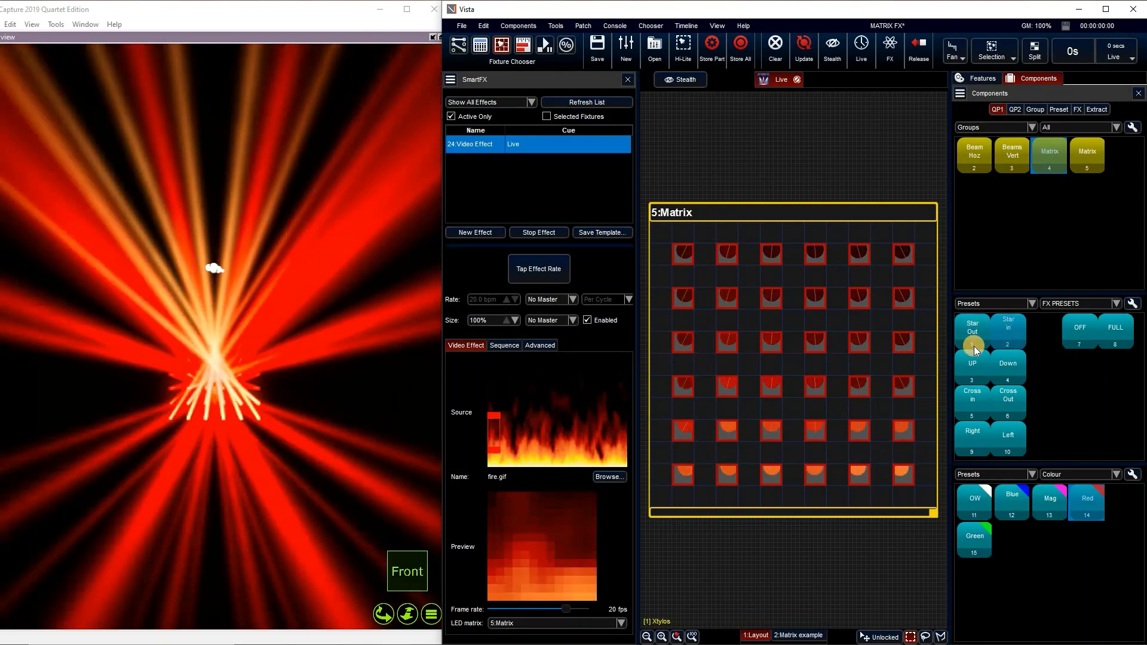
left_click(972, 395)
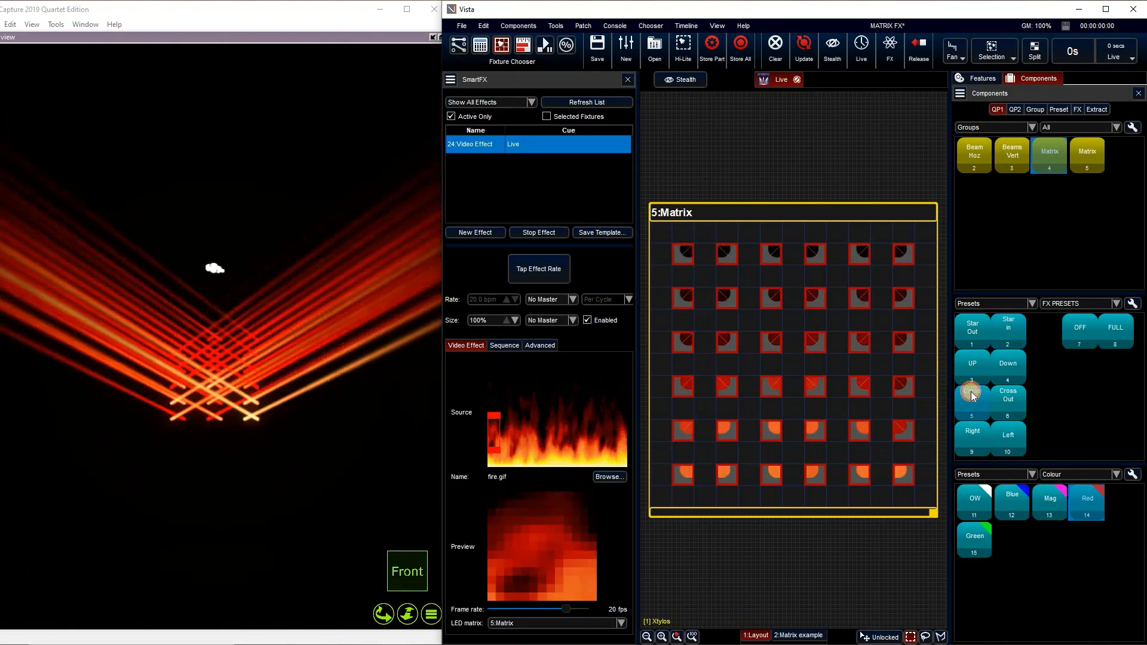
Step: Try the UP position preset on the matrix fixtures and return them to Cross In
left_click(232, 390)
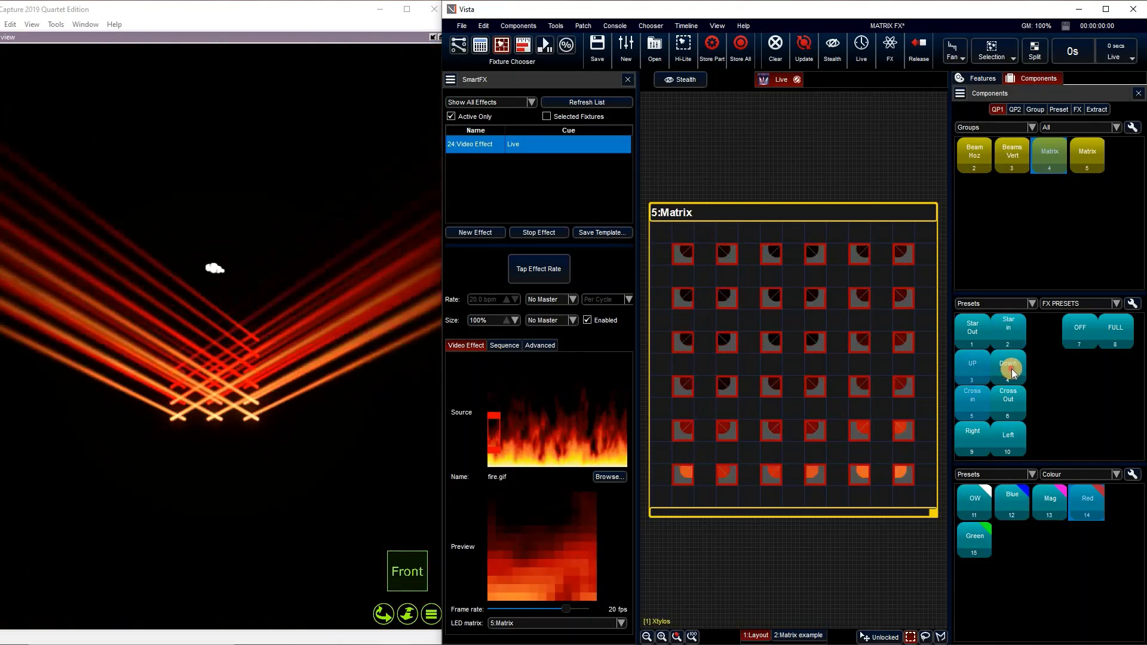
left_click(970, 371)
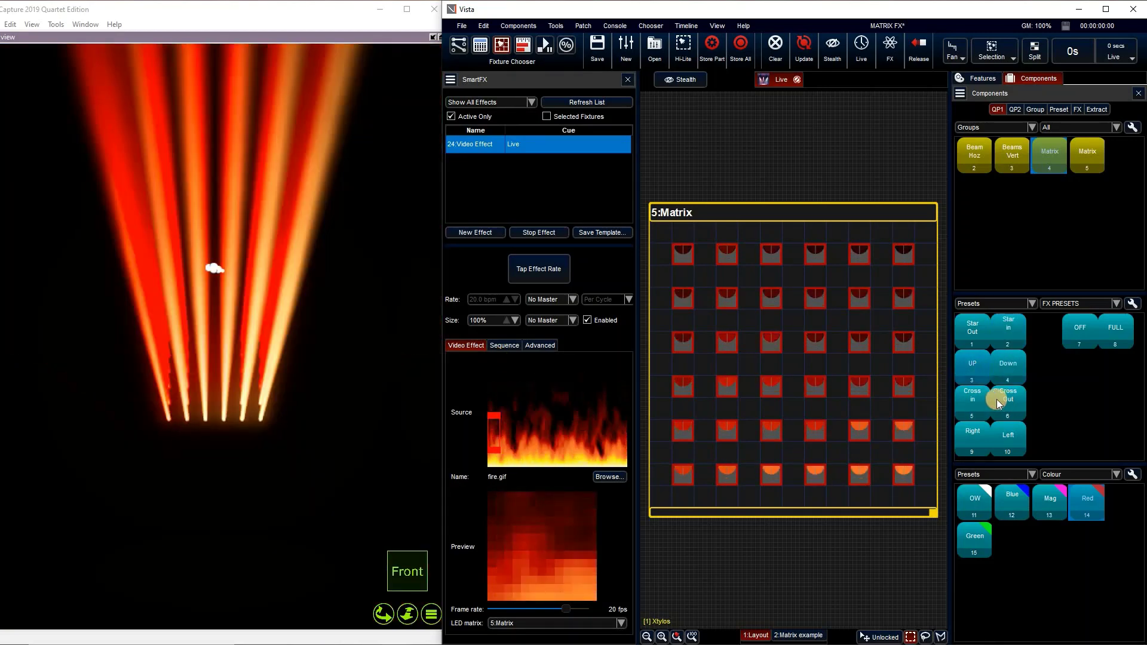
left_click(969, 405)
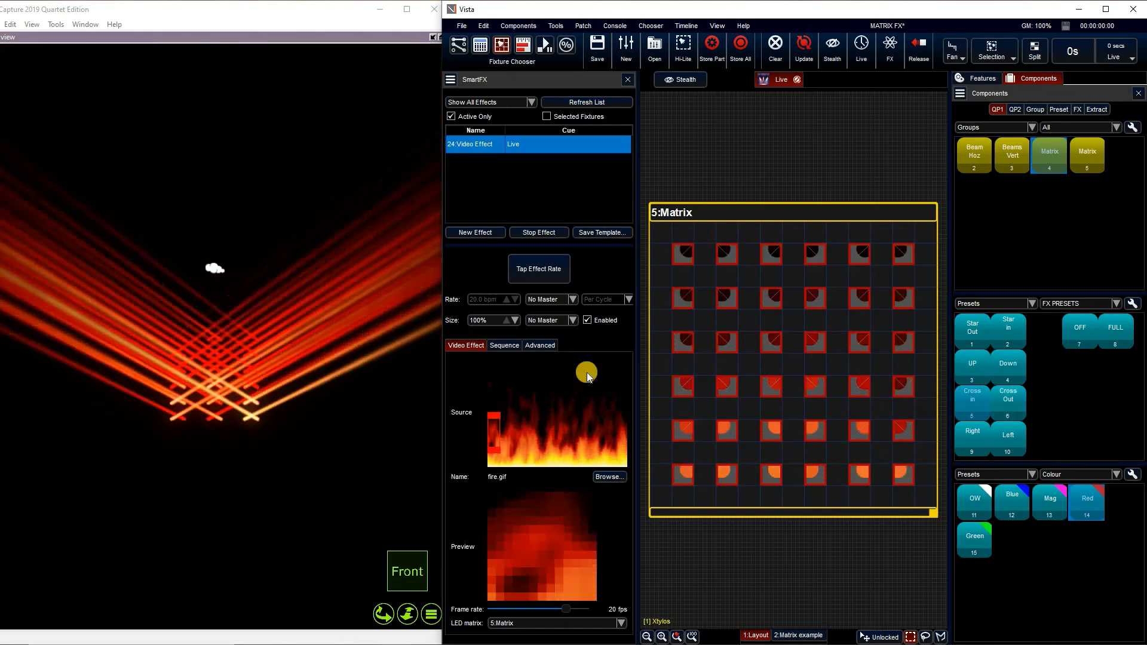
Step: Widen the fire source crop to the full width of the video and assign FxMaster A as the effect's rate master
left_click_drag(503, 423, 624, 412)
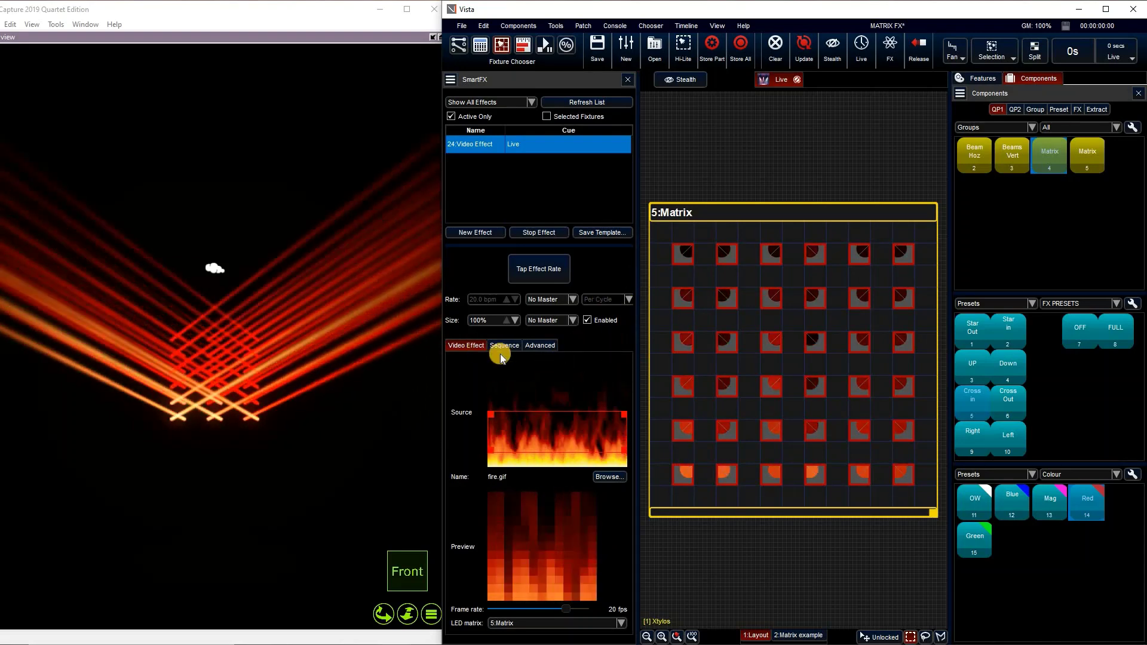
left_click(553, 300)
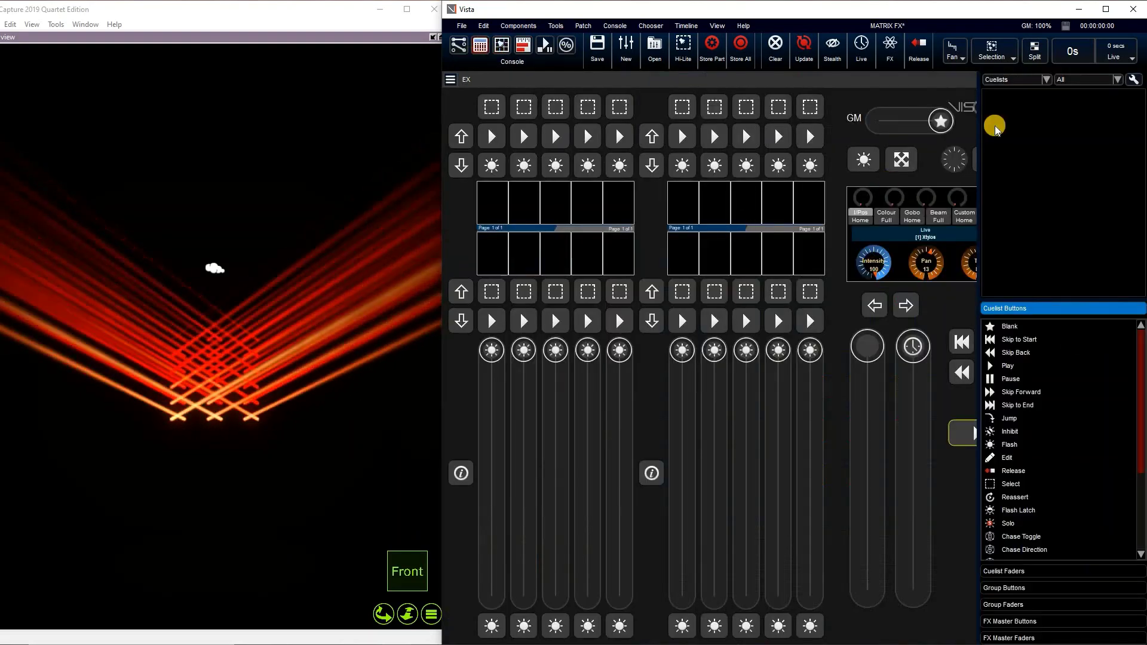
Step: List the FX Masters and assign FxMaster A to the first playback fader of the console's lower bank
left_click(1012, 80)
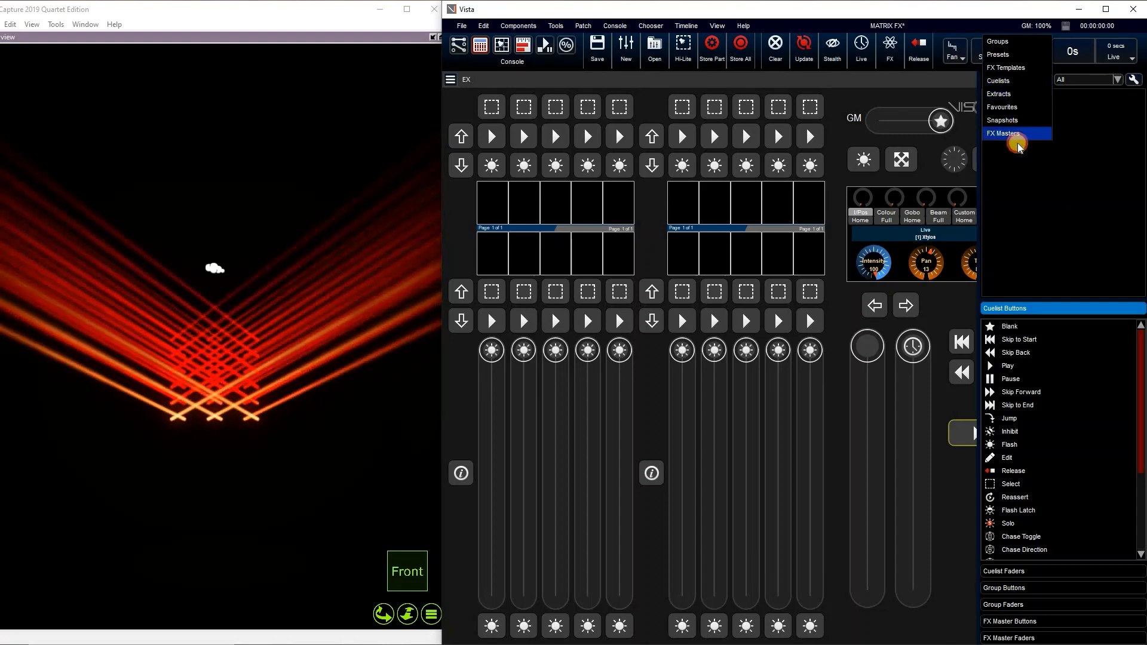
left_click(1019, 142)
left_click_drag(993, 111, 500, 257)
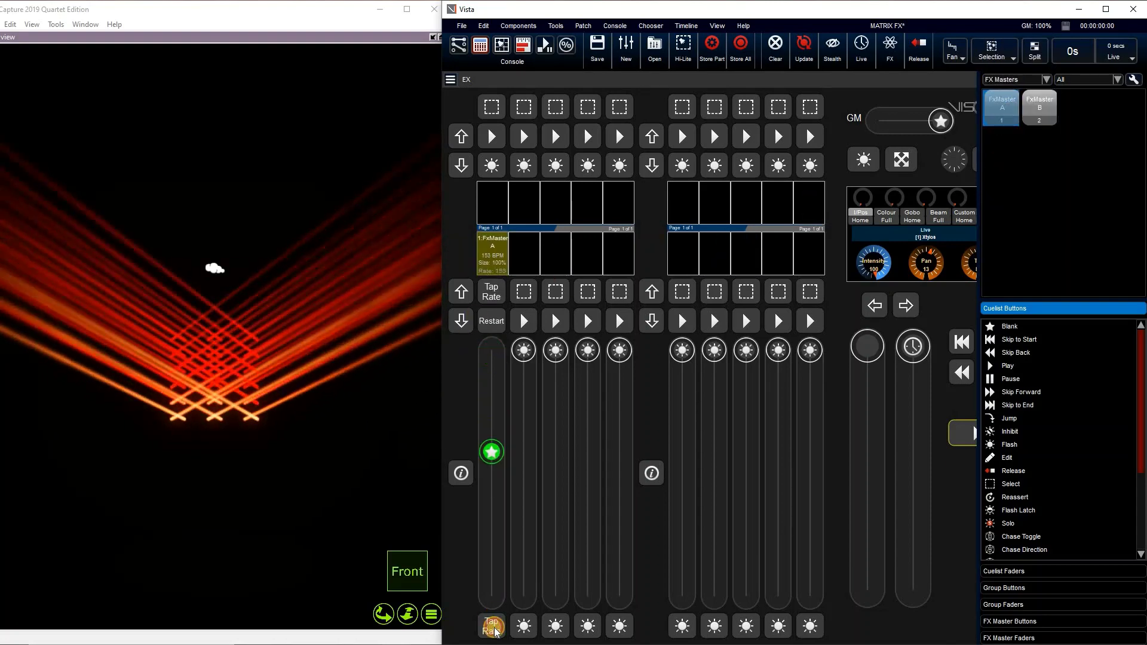
Step: Vary the FxMaster A rate with its fader, settle on 42 BPM, and return to the fixture chooser
left_click(489, 598)
mouse_move(489, 598)
left_mouse_down()
mouse_move(492, 568)
mouse_move(496, 582)
left_mouse_up()
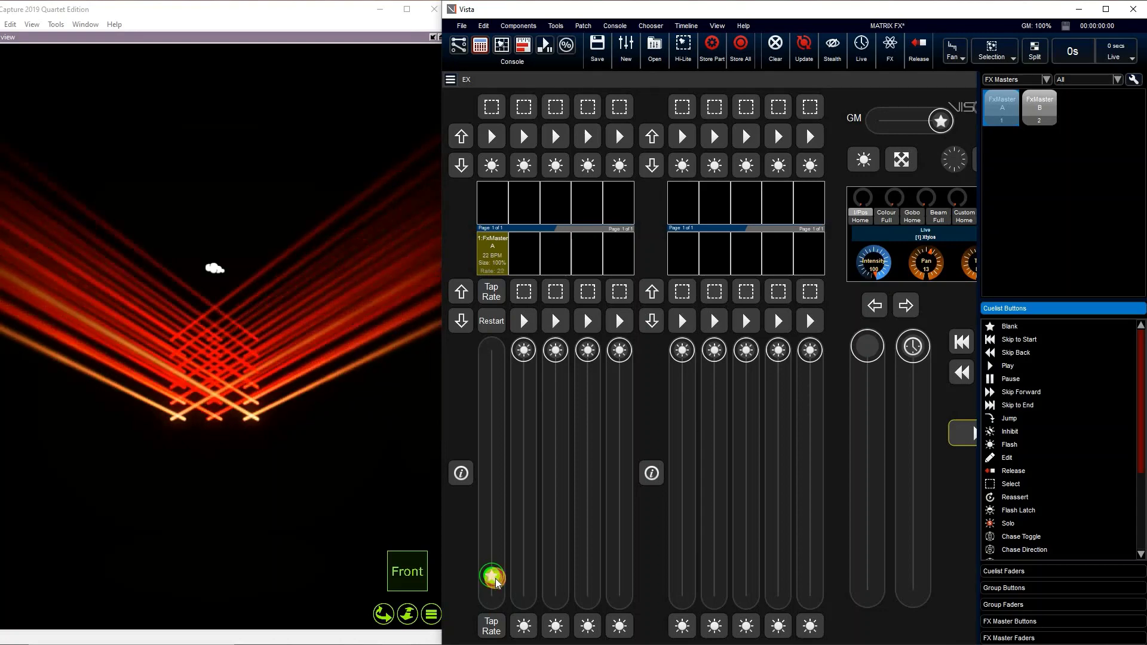
mouse_move(493, 536)
left_mouse_down()
mouse_move(494, 579)
mouse_move(494, 550)
left_mouse_up()
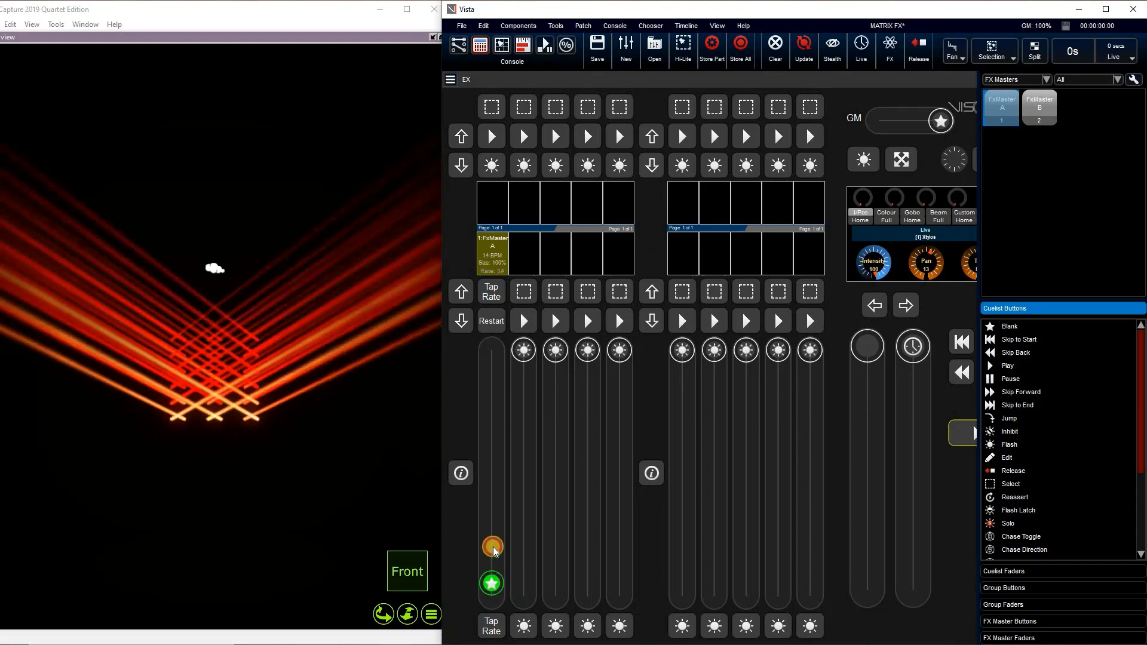
left_click_drag(488, 484, 491, 559)
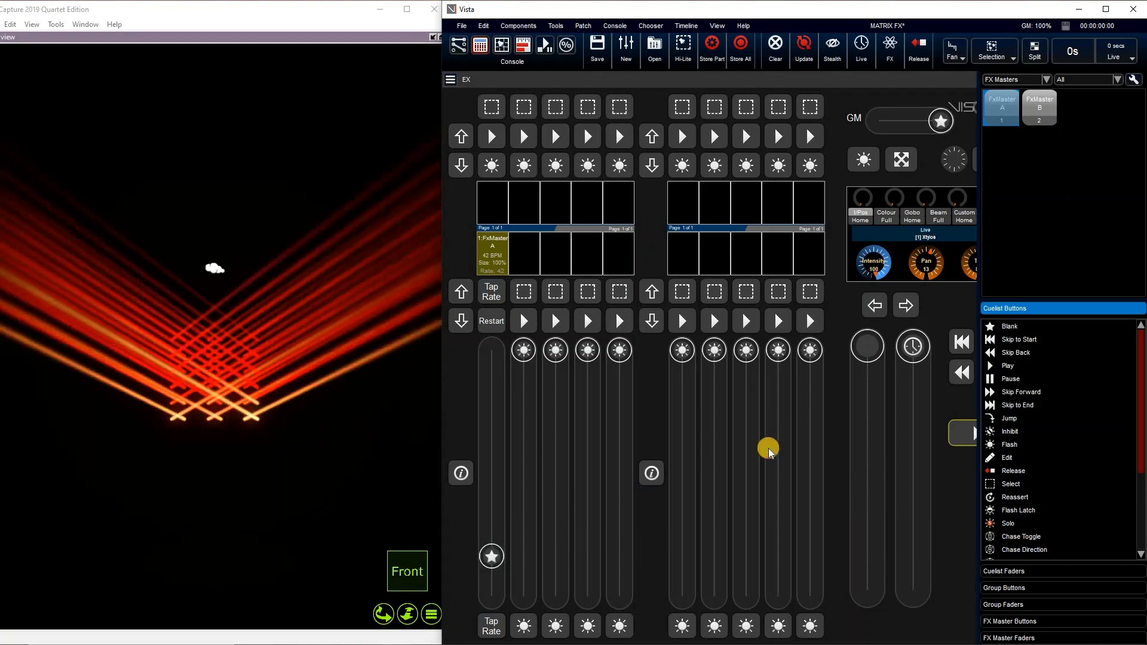
left_click(503, 45)
left_click(424, 521)
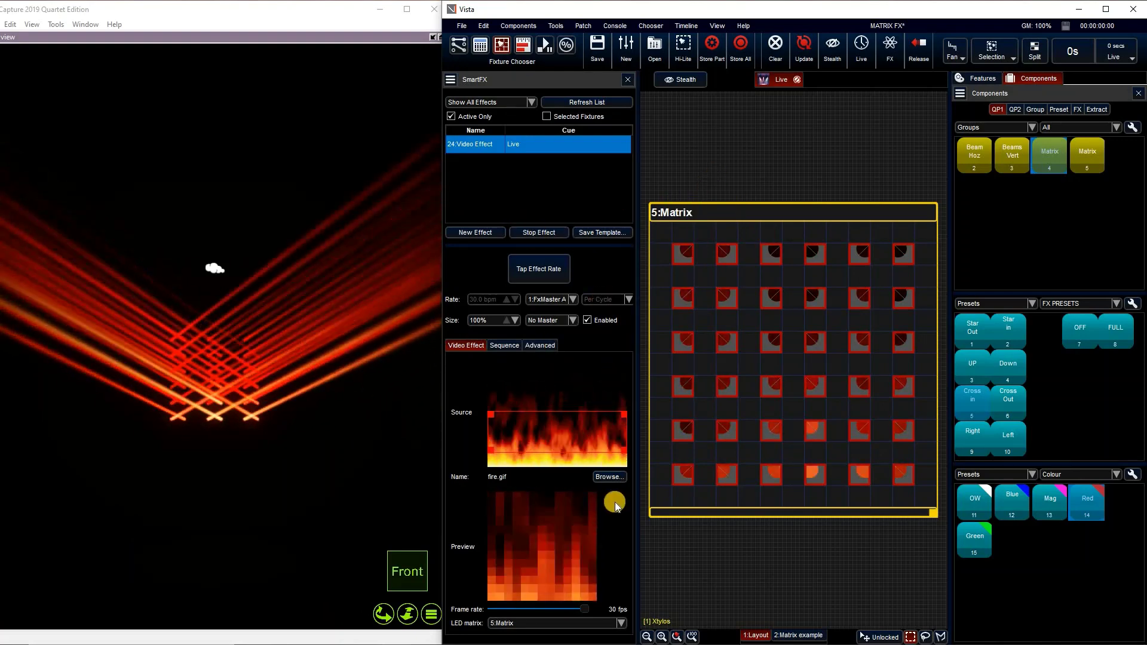
Step: Switch the video source to cyan wave.gif and crop it to a small area at its lower-left corner
left_click(608, 476)
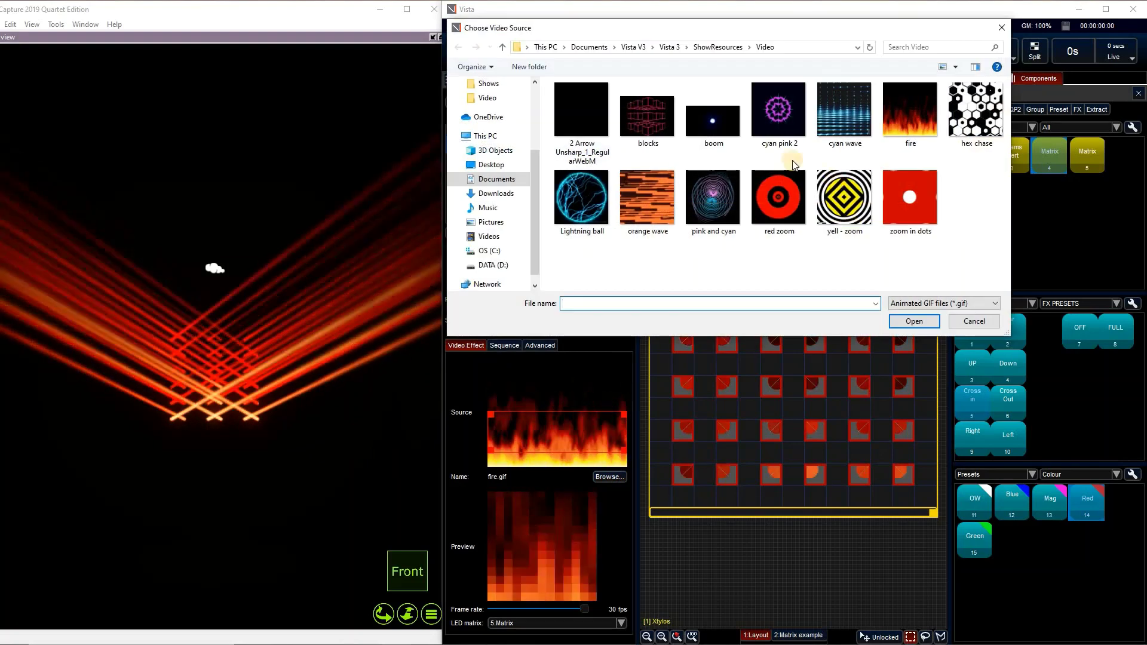
left_click(927, 326)
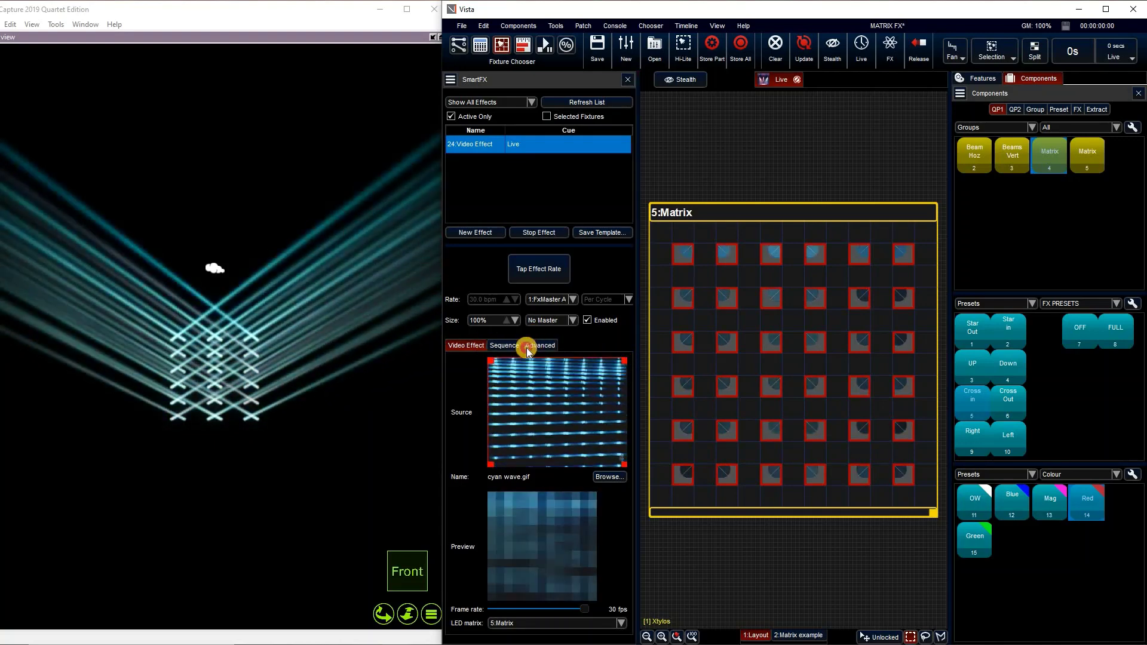
left_click_drag(526, 348, 523, 458)
Step: Switch the video source to Lightning ball.gif and crop it to a shallow area across the top of the ball
left_click(227, 375)
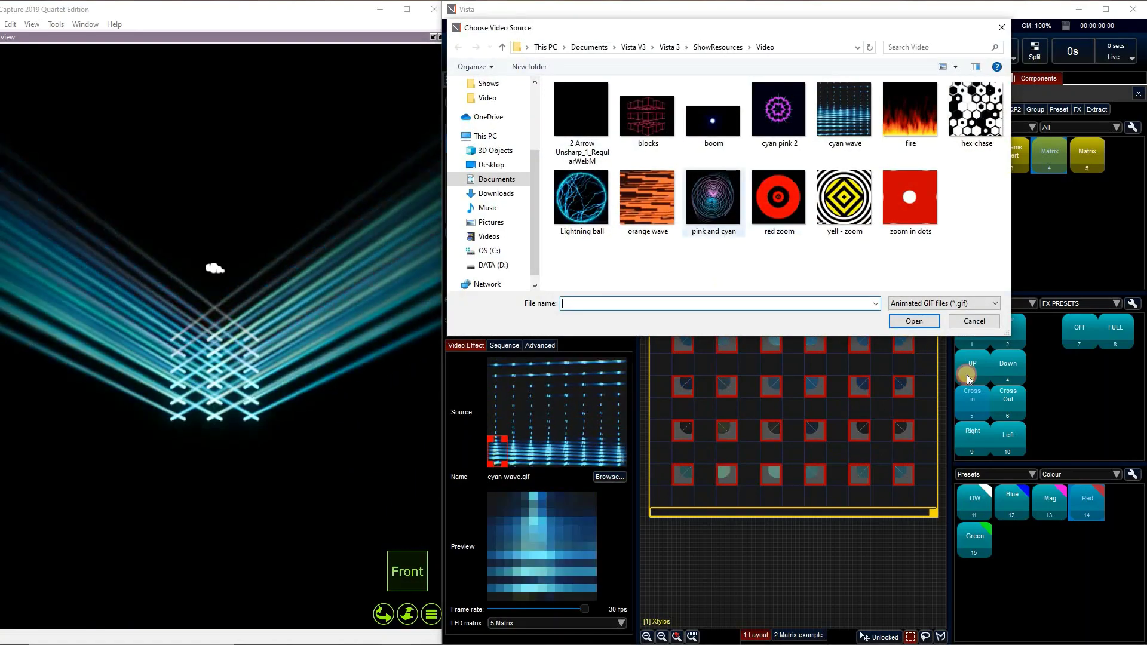
left_click(581, 203)
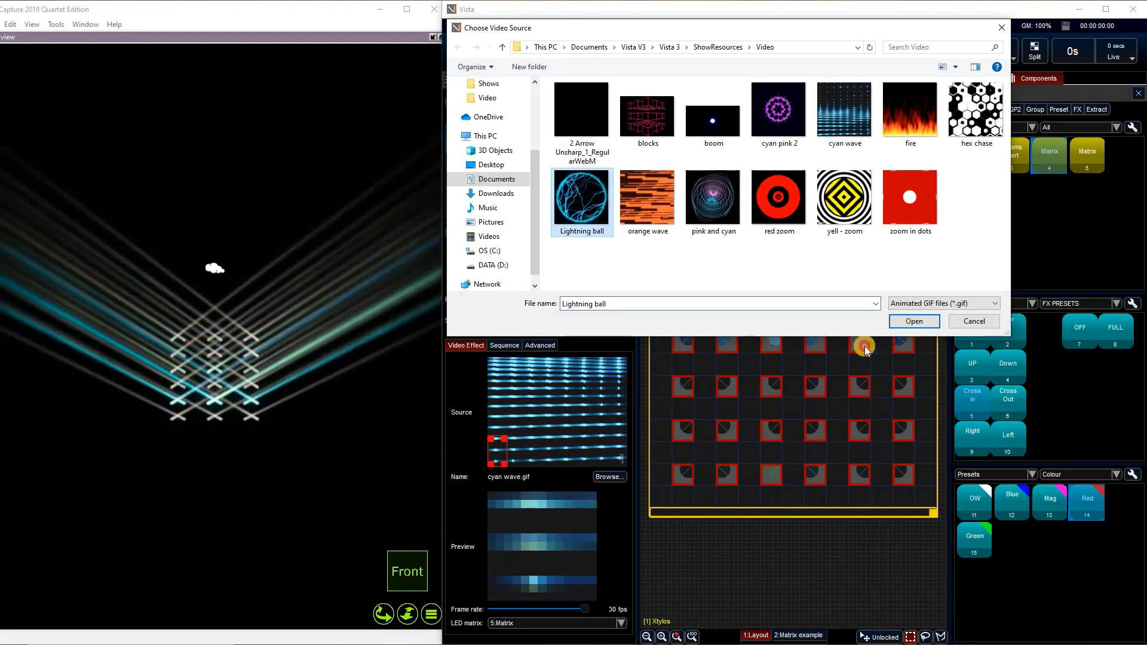
key("Return")
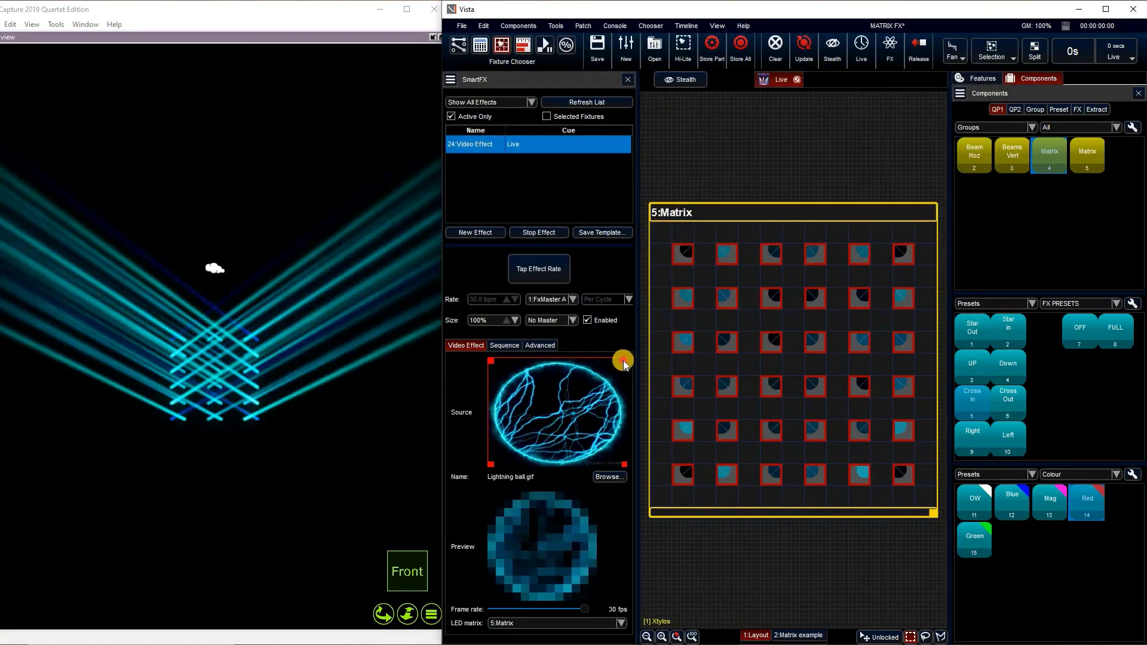
left_click_drag(624, 361, 602, 372)
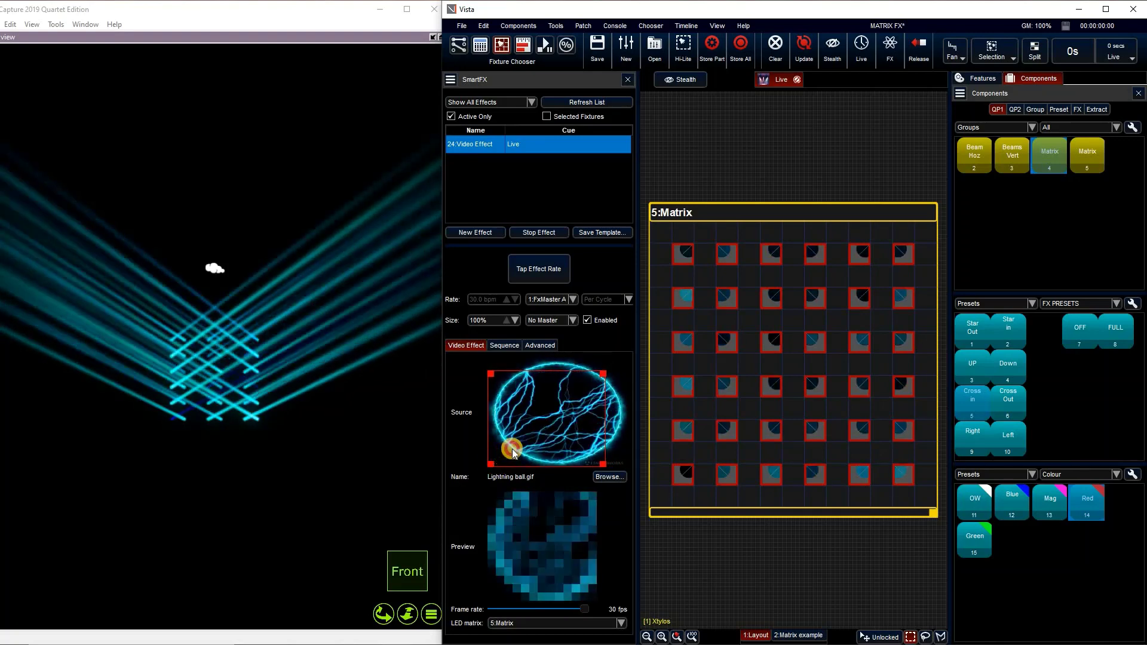
mouse_move(512, 452)
left_mouse_down()
mouse_move(500, 472)
mouse_move(514, 446)
left_mouse_up()
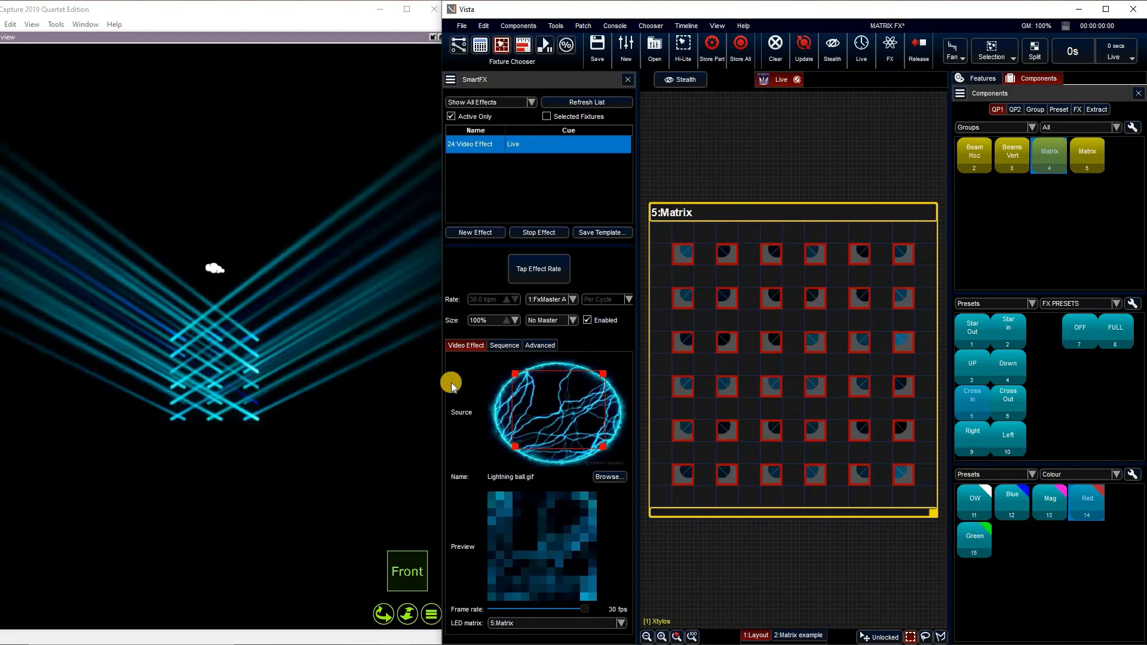
mouse_move(603, 371)
left_mouse_down()
mouse_move(508, 394)
mouse_move(521, 449)
mouse_move(597, 392)
mouse_move(596, 364)
left_mouse_up()
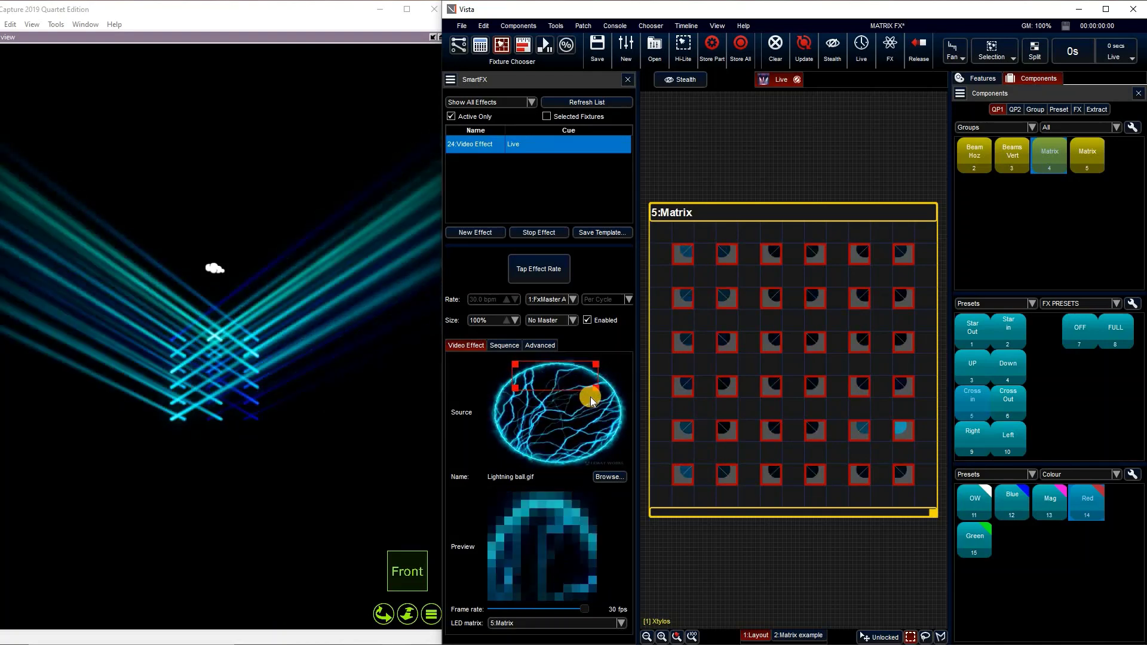
Step: Switch the video source to yell - zoom.gif and crop it to the small square at its centre
left_click(611, 476)
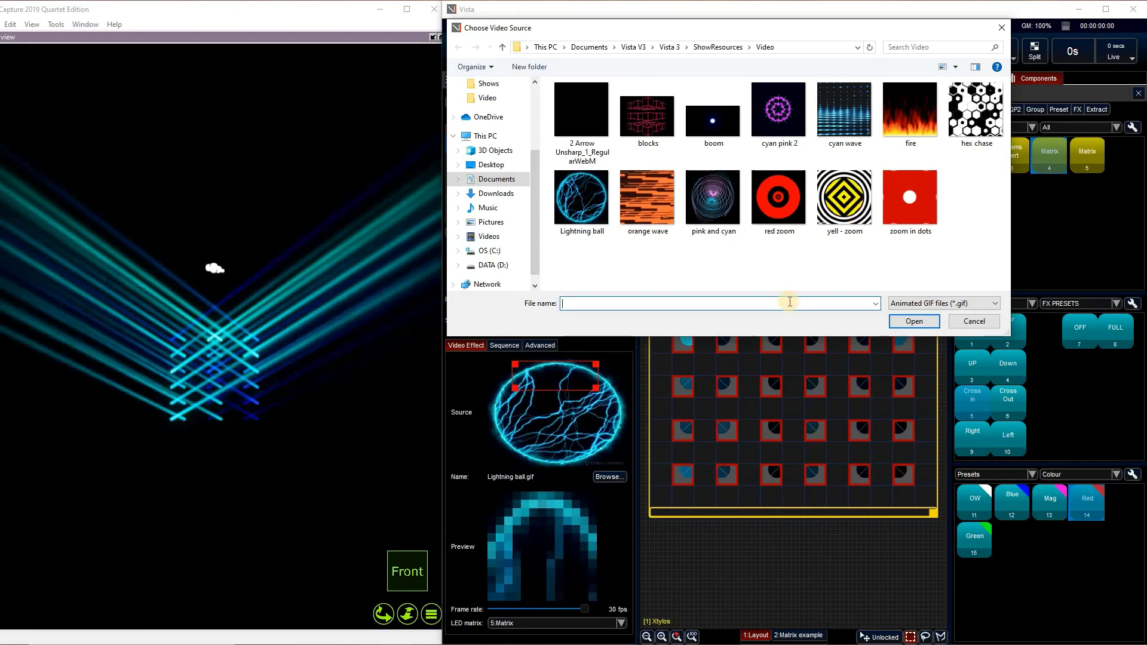
left_click(844, 197)
left_click(914, 321)
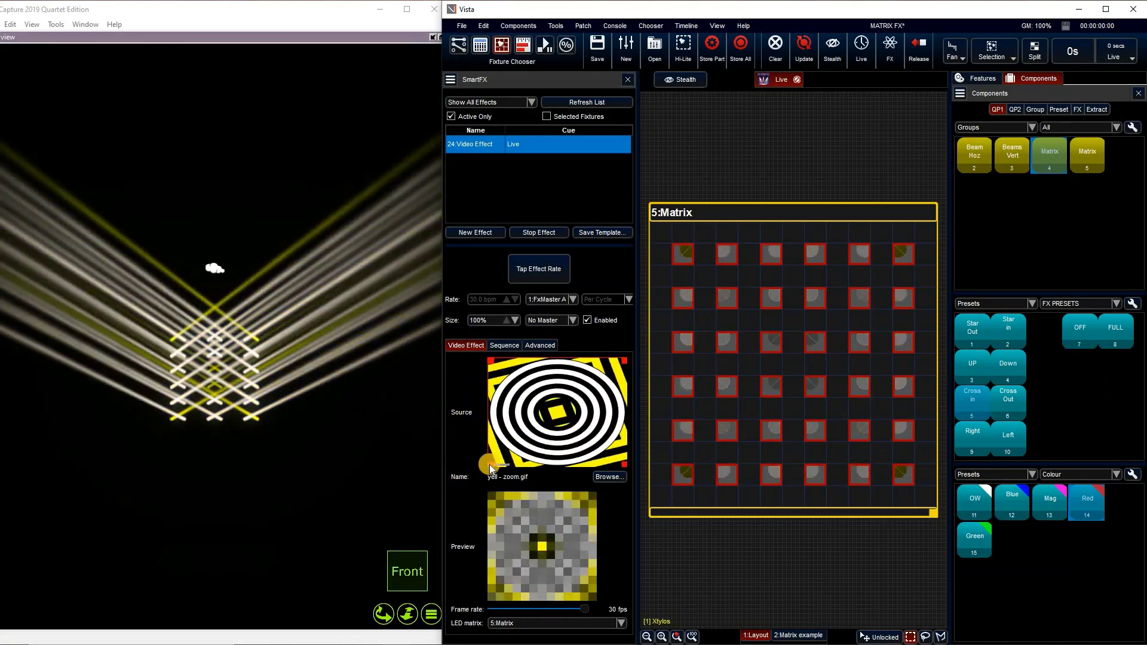
left_click_drag(489, 465, 539, 424)
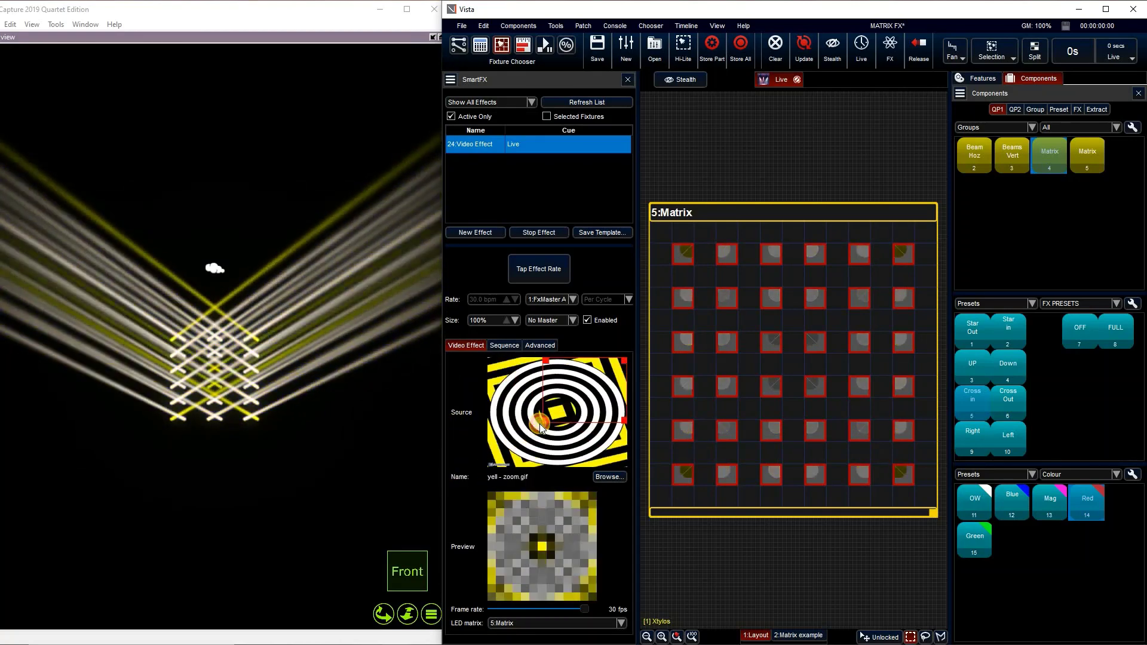
left_click_drag(622, 358, 614, 362)
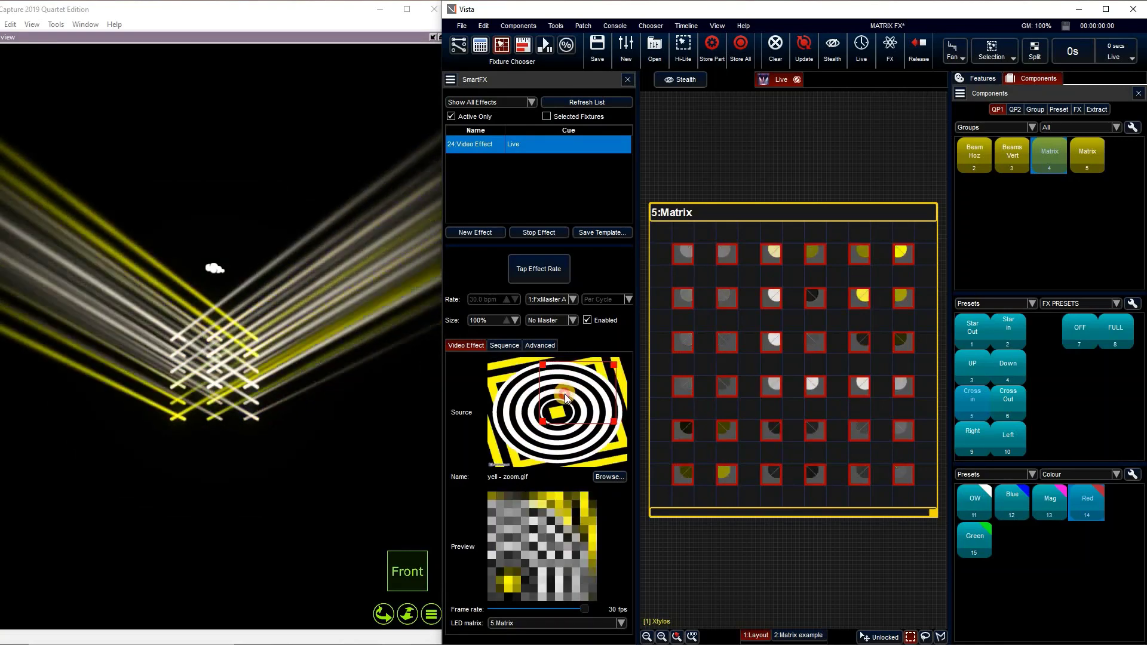
left_click(572, 399)
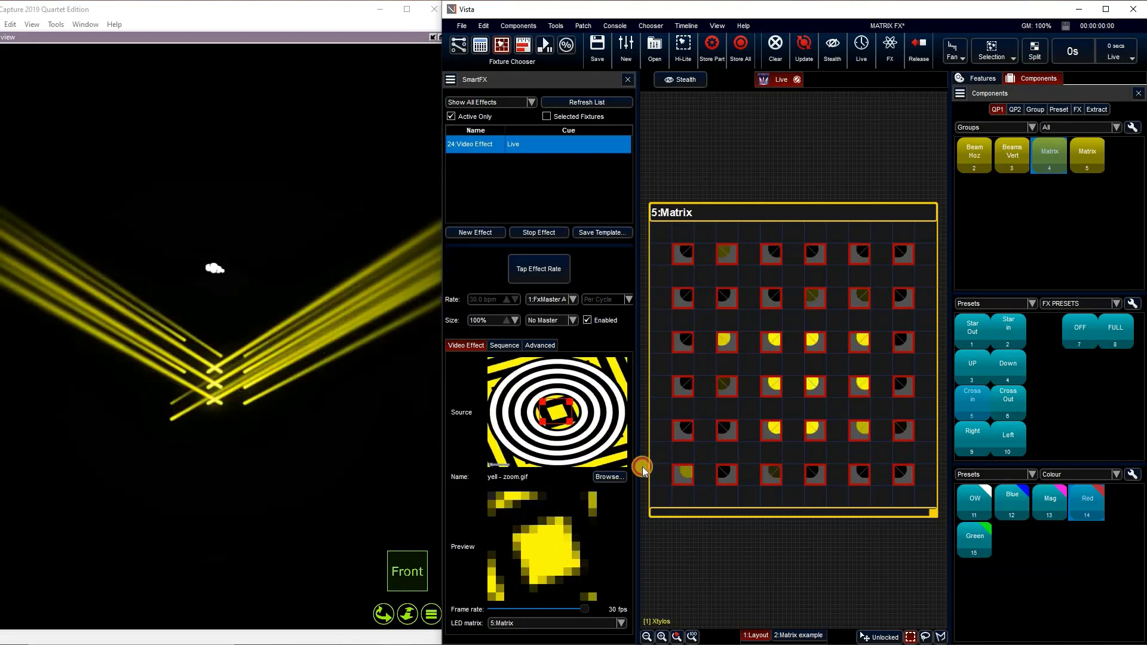
Step: Reshape the yell - zoom crop into a thin full-width strip along the video's bottom edge
left_click_drag(643, 469, 639, 470)
left_click_drag(544, 465, 474, 461)
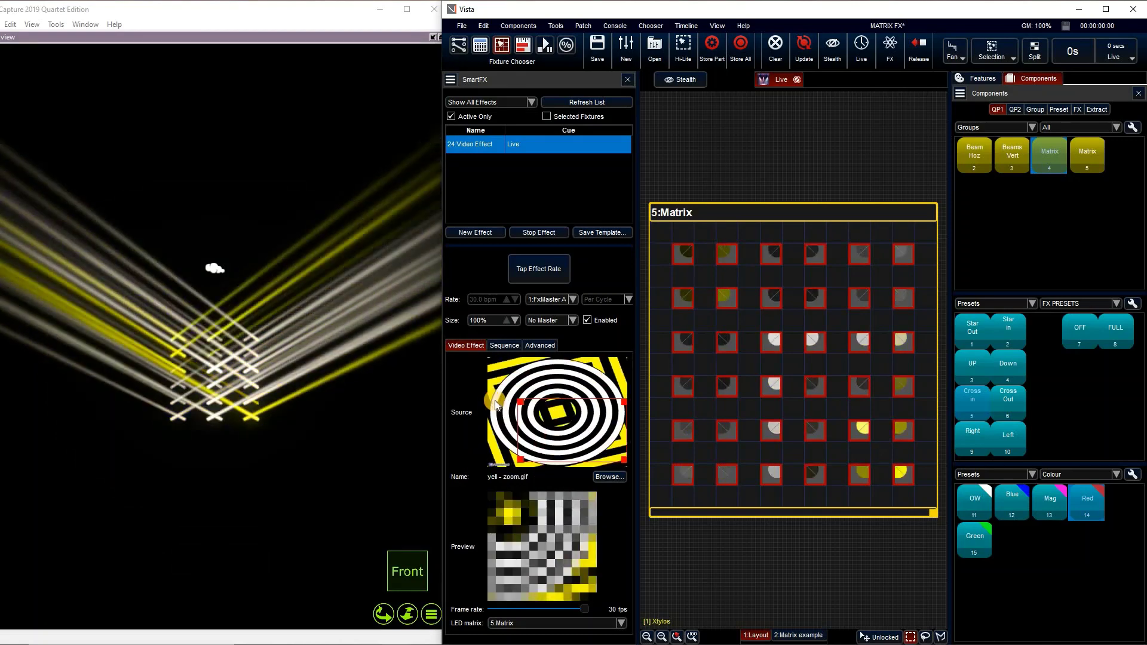
left_click_drag(495, 405, 483, 414)
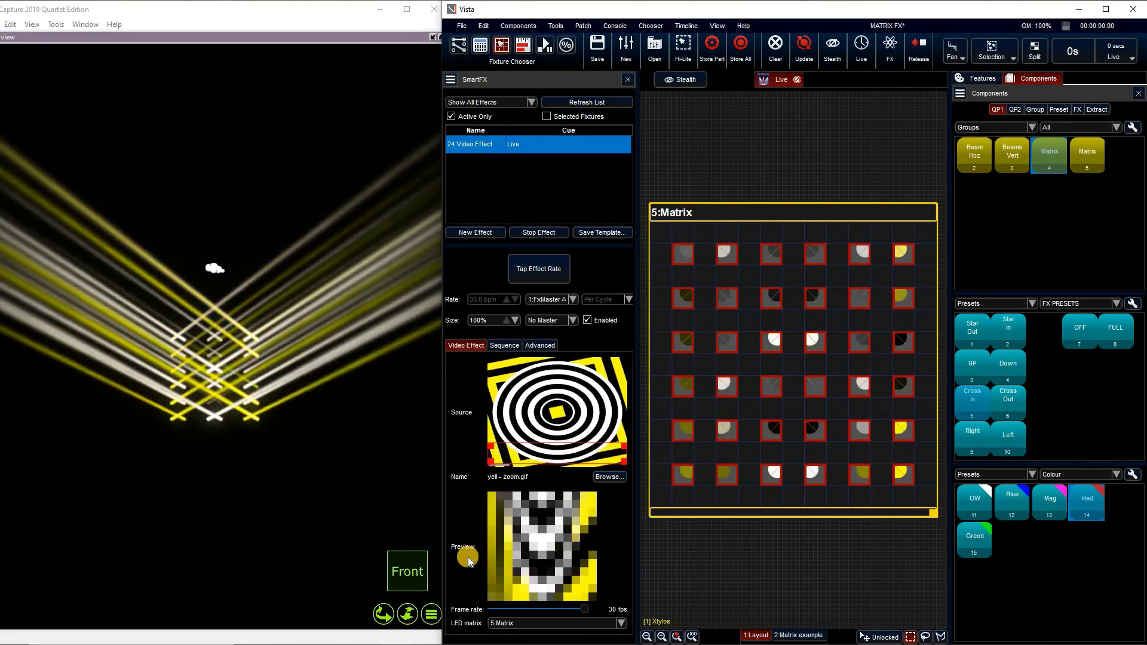
Step: Switch the video source of the effect to red zoom.gif
left_click(609, 477)
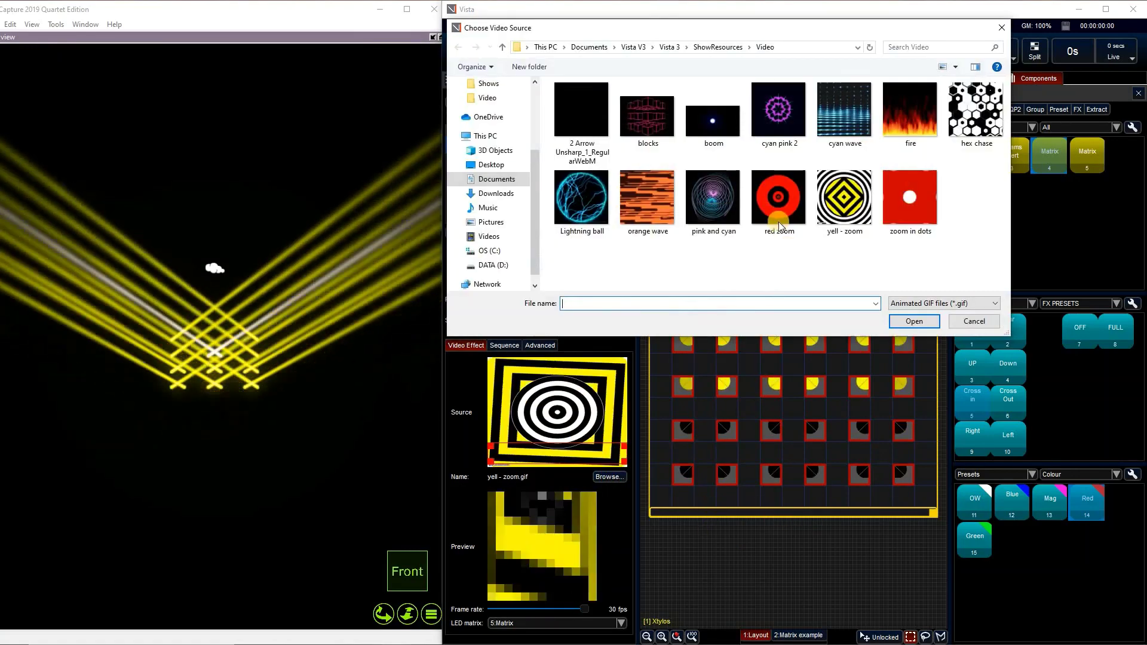
left_click(779, 226)
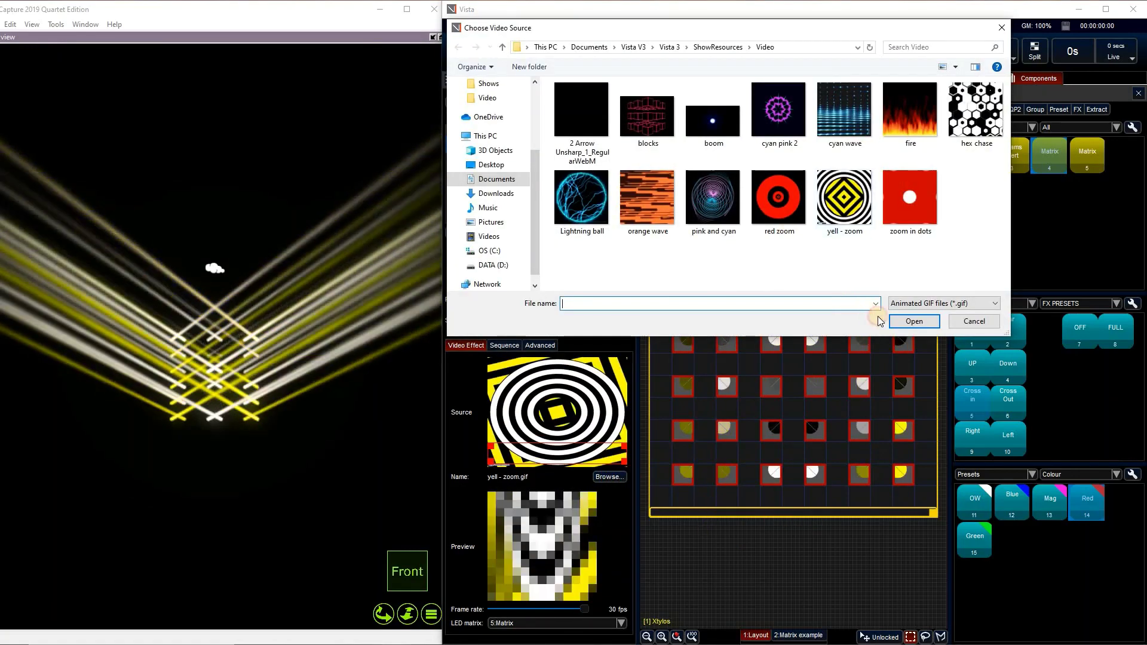
left_click(905, 322)
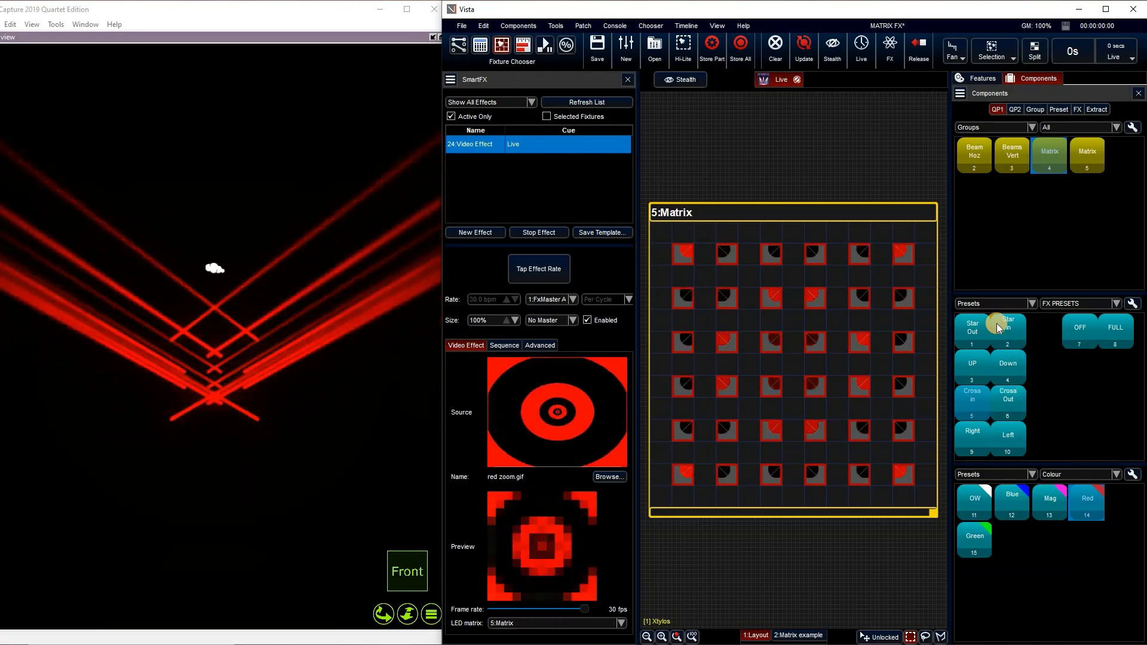
Step: Try the Star Out and Star In position presets under the red zoom video, ending on UP
left_click(972, 334)
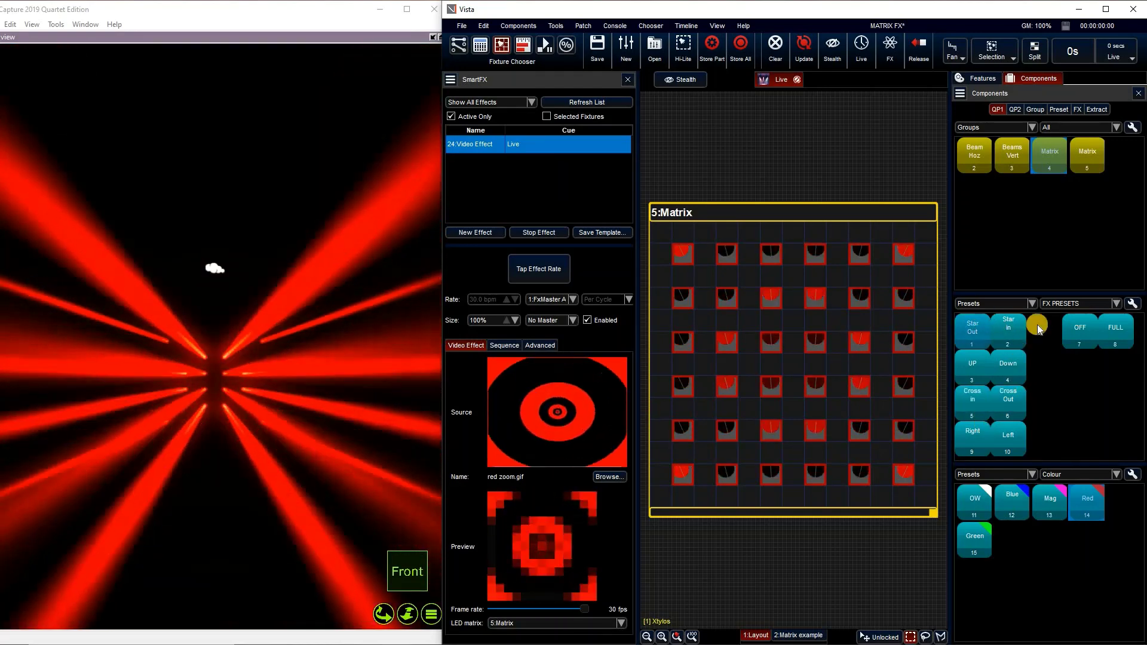
left_click(1011, 329)
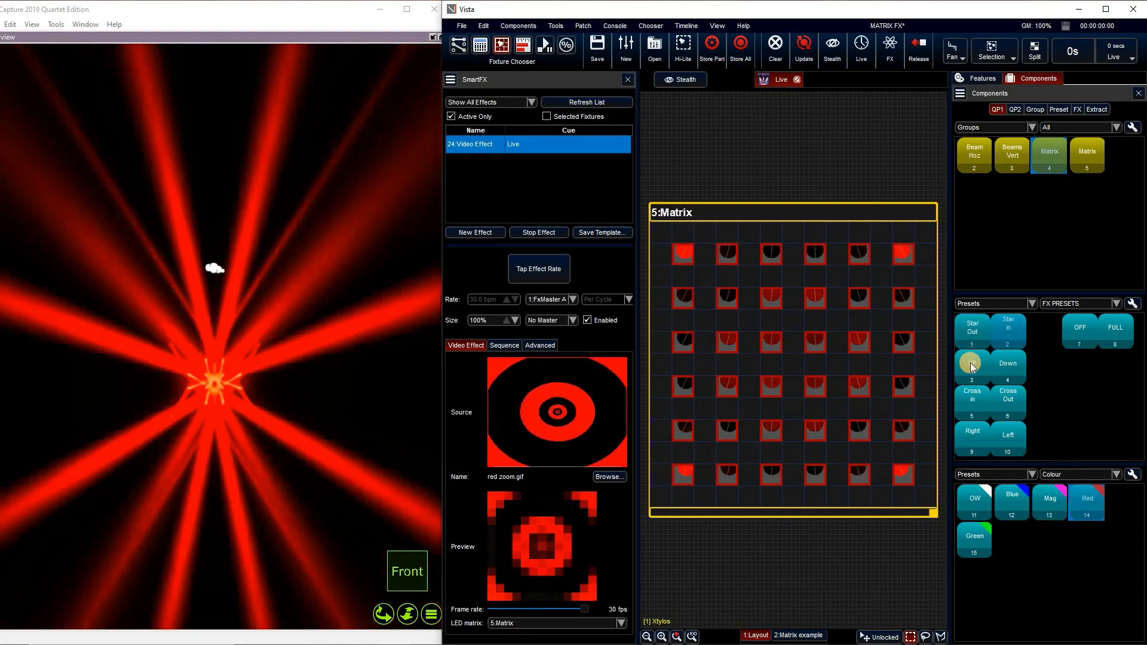
left_click(972, 365)
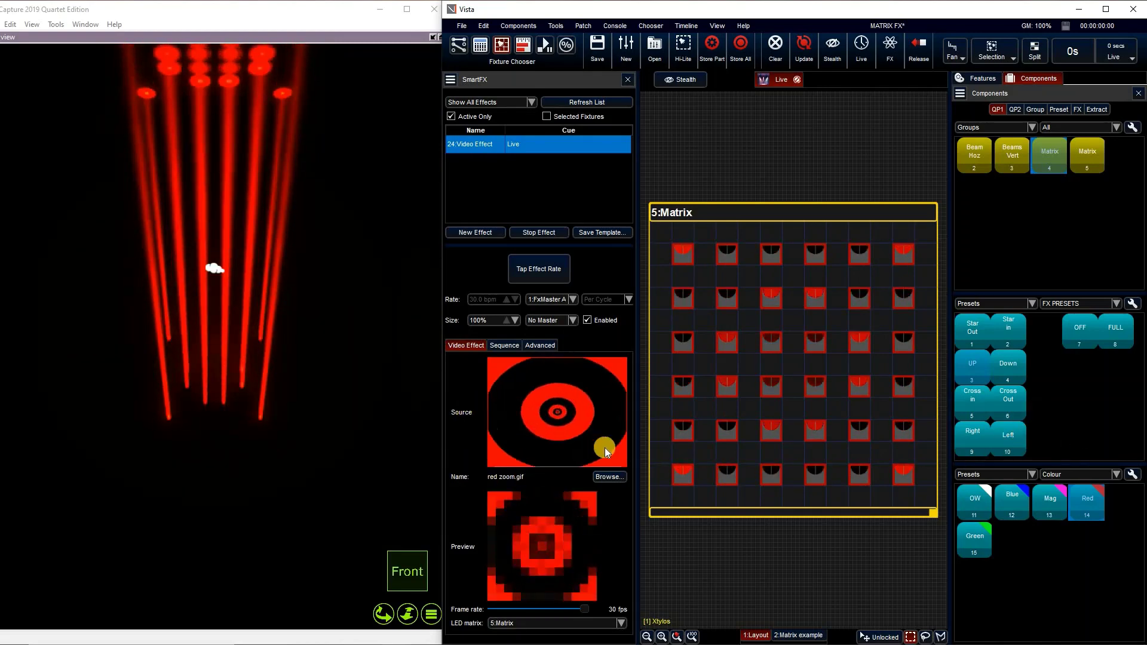
Step: Try cropping the red zoom source to its upper-left area and restore the crop to the full frame
left_click_drag(627, 466, 580, 427)
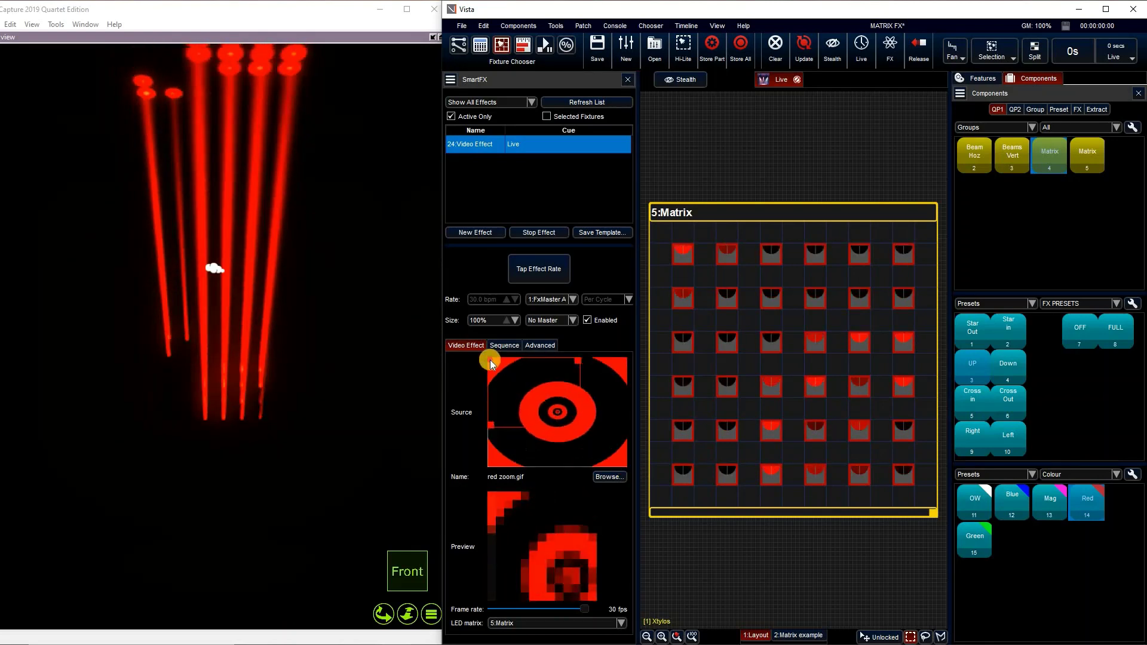
left_click(533, 393)
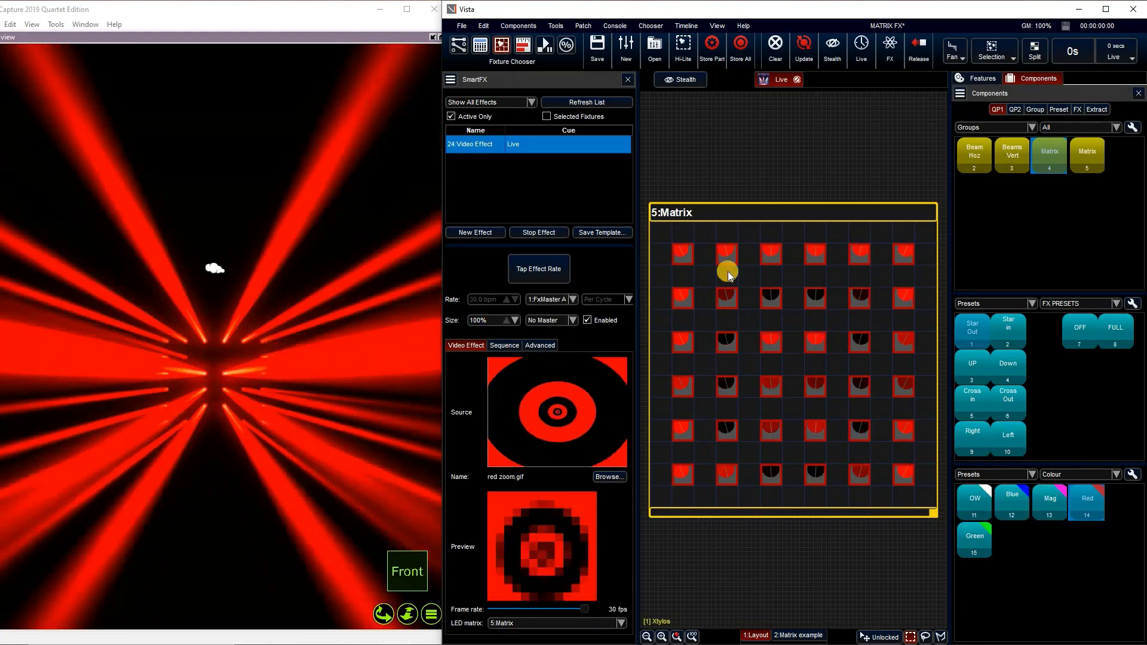
Step: Switch the video source of the effect to cyan pink 2.gif and crop it to the central part of the pattern
left_click(619, 473)
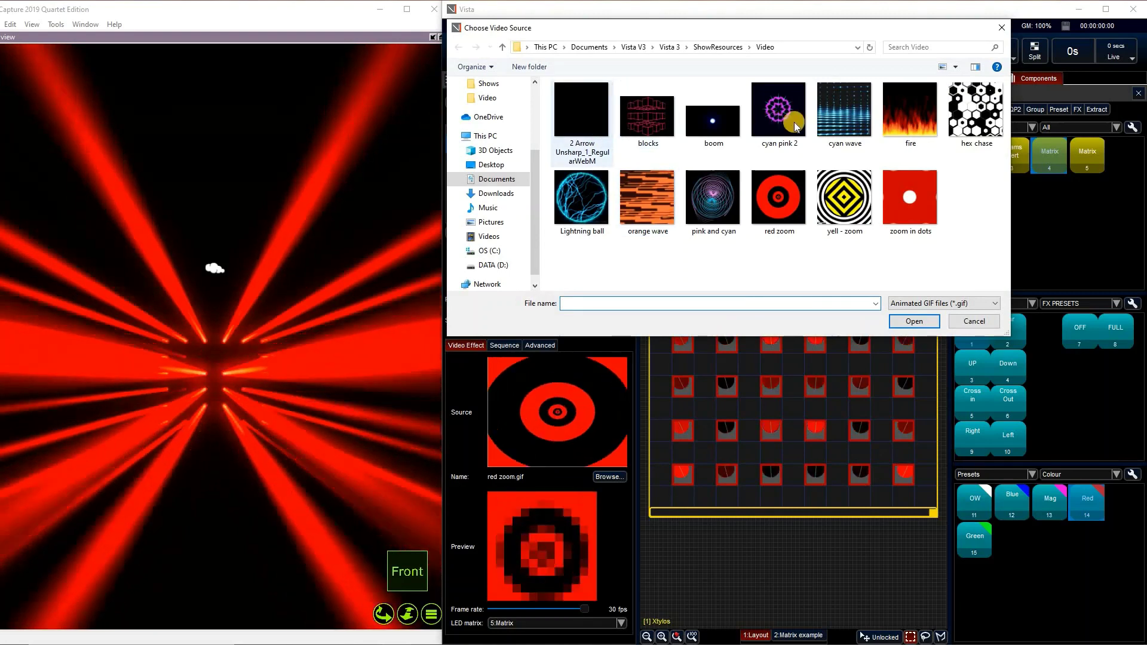
left_click(796, 146)
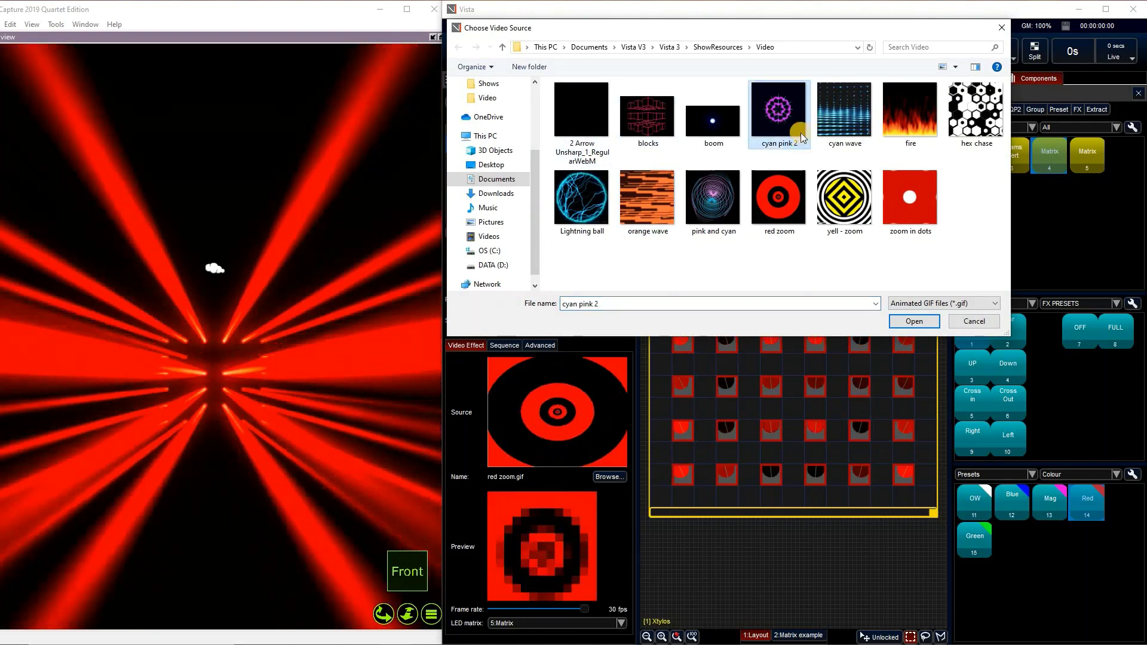
left_click(913, 321)
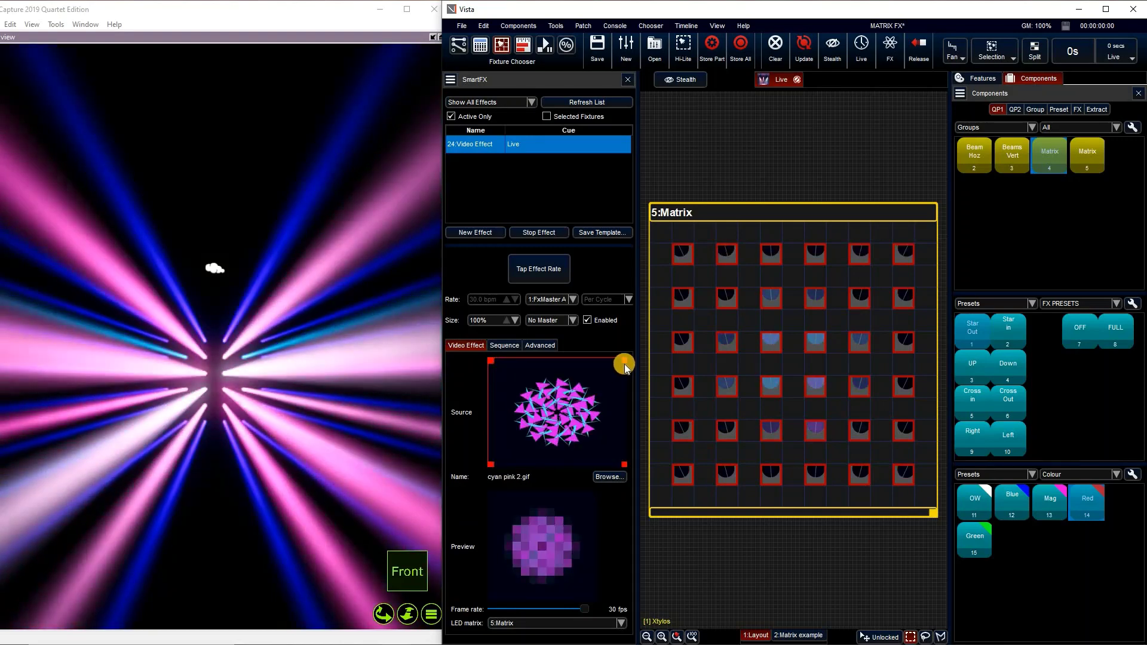
left_click(590, 383)
left_click_drag(590, 383, 492, 478)
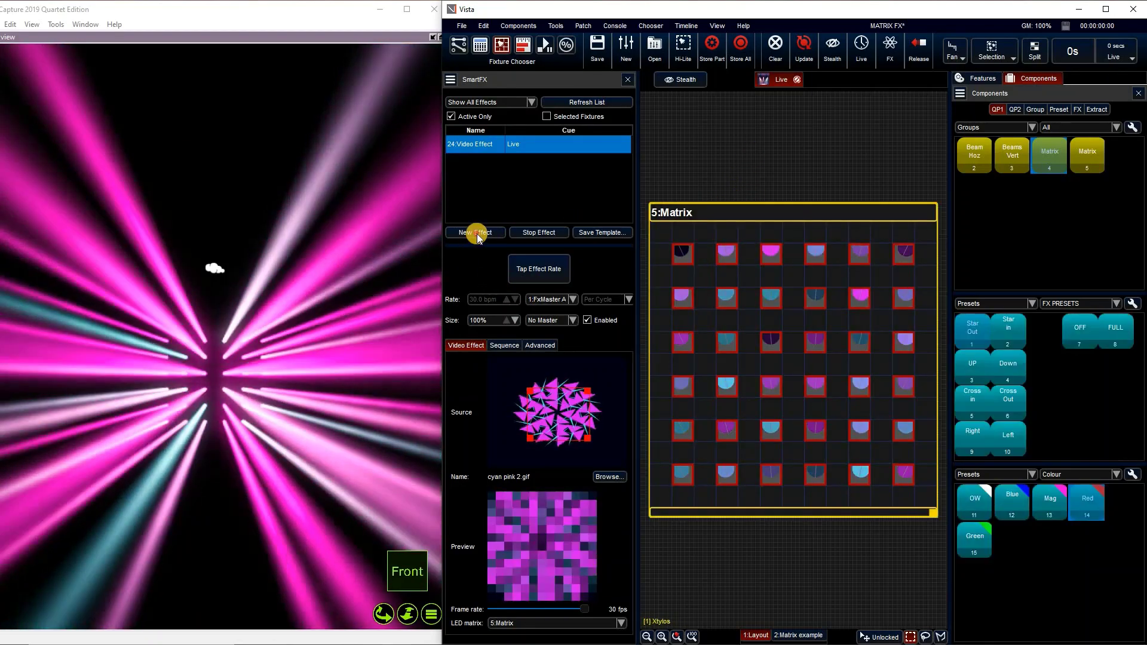
Step: Create an Intensity swing effect from OFF to FULL, with the first step's curve set to Snap Start
left_click(477, 234)
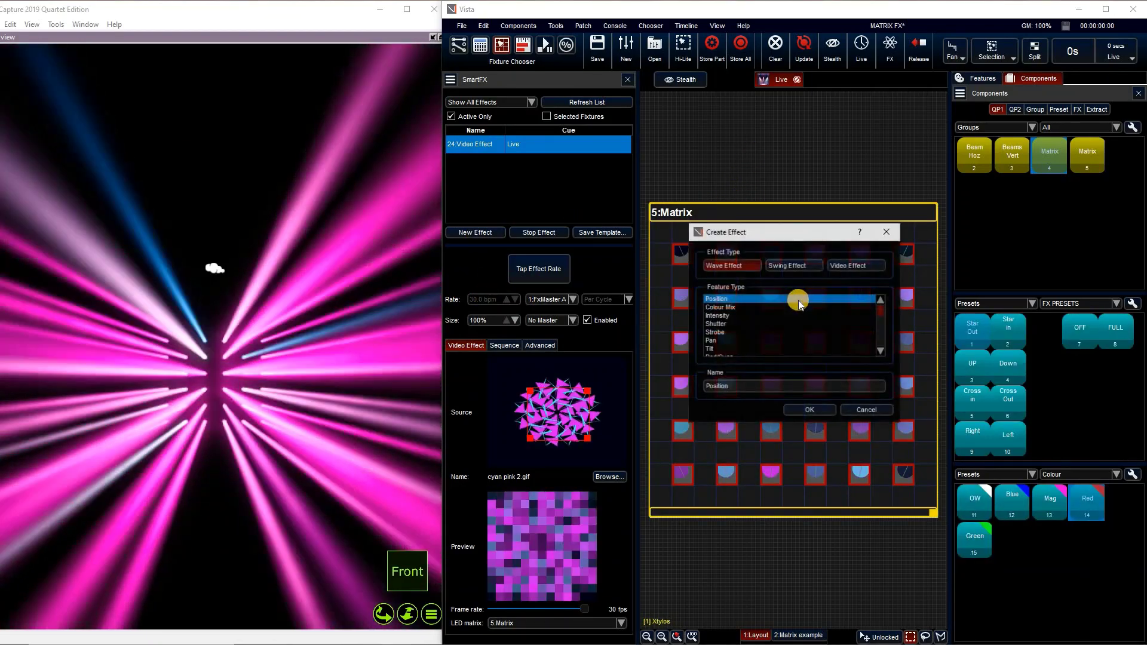
left_click(790, 264)
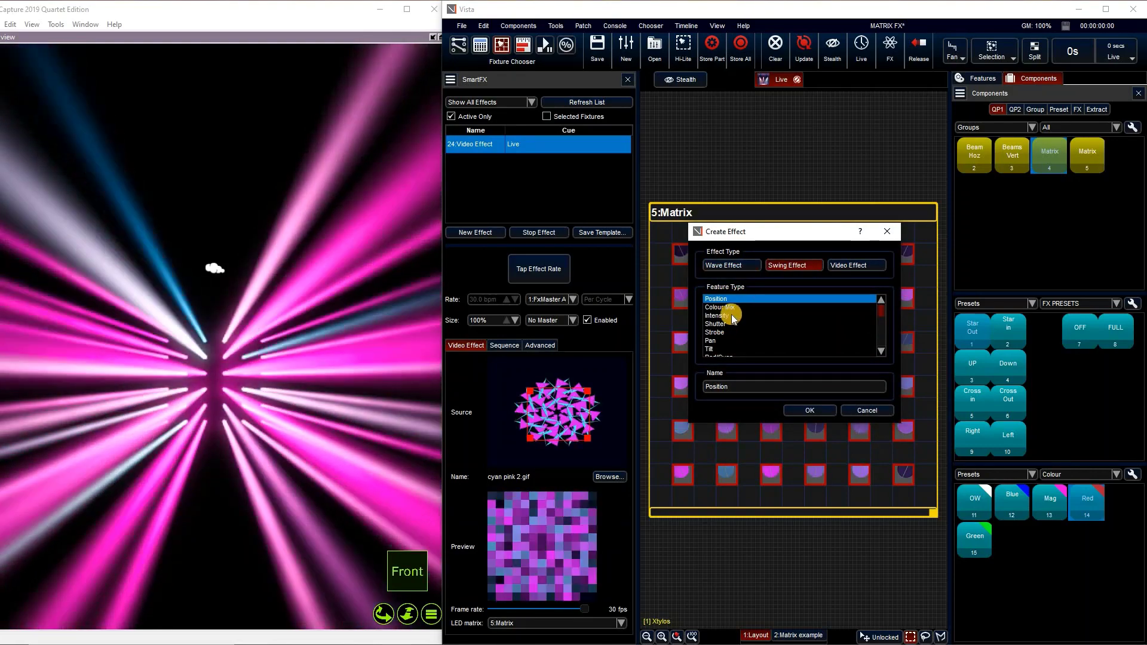
left_click(819, 410)
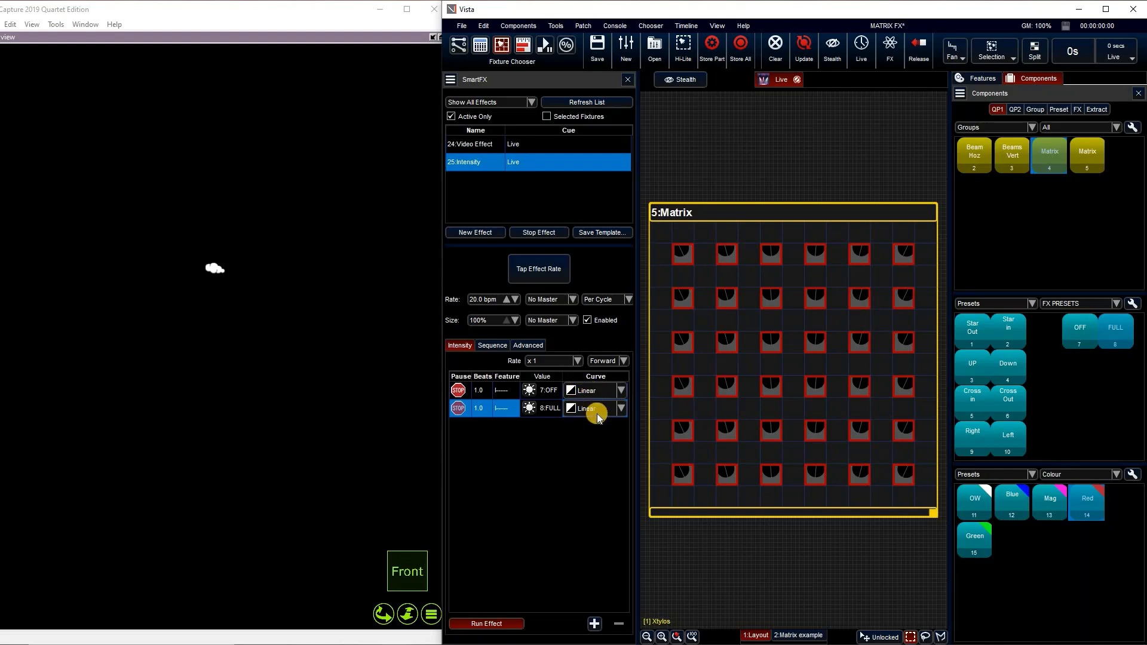
left_click(596, 409)
left_click(598, 415)
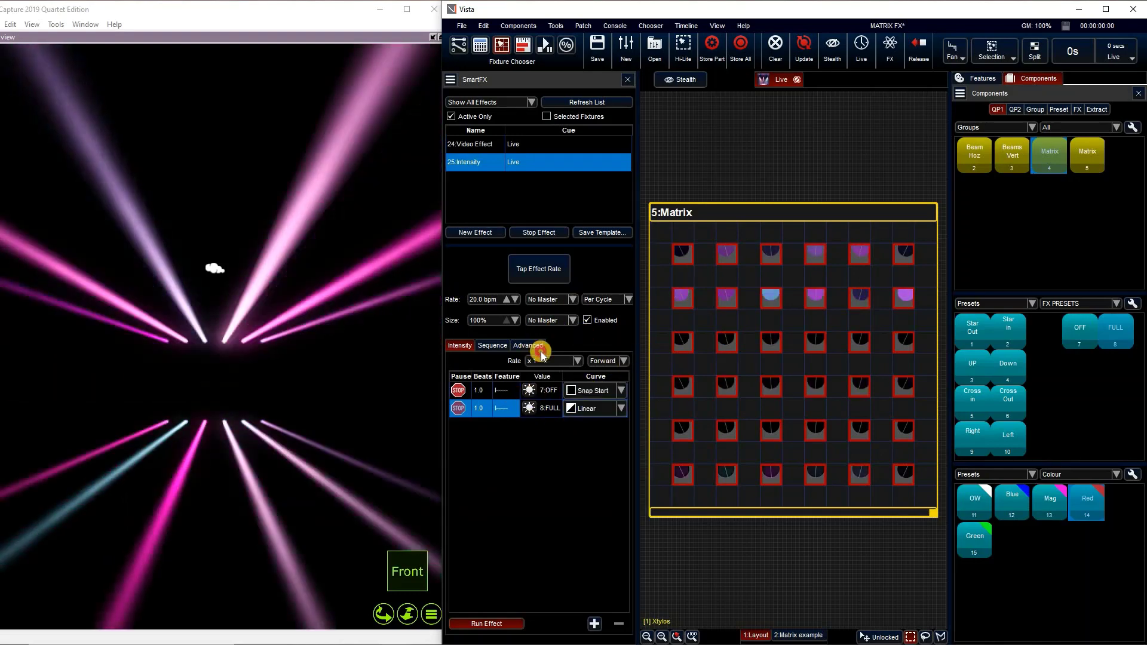
Step: Add a Position swing to the intensity effect and set its first step's curve to Snap Start
left_click(604, 514)
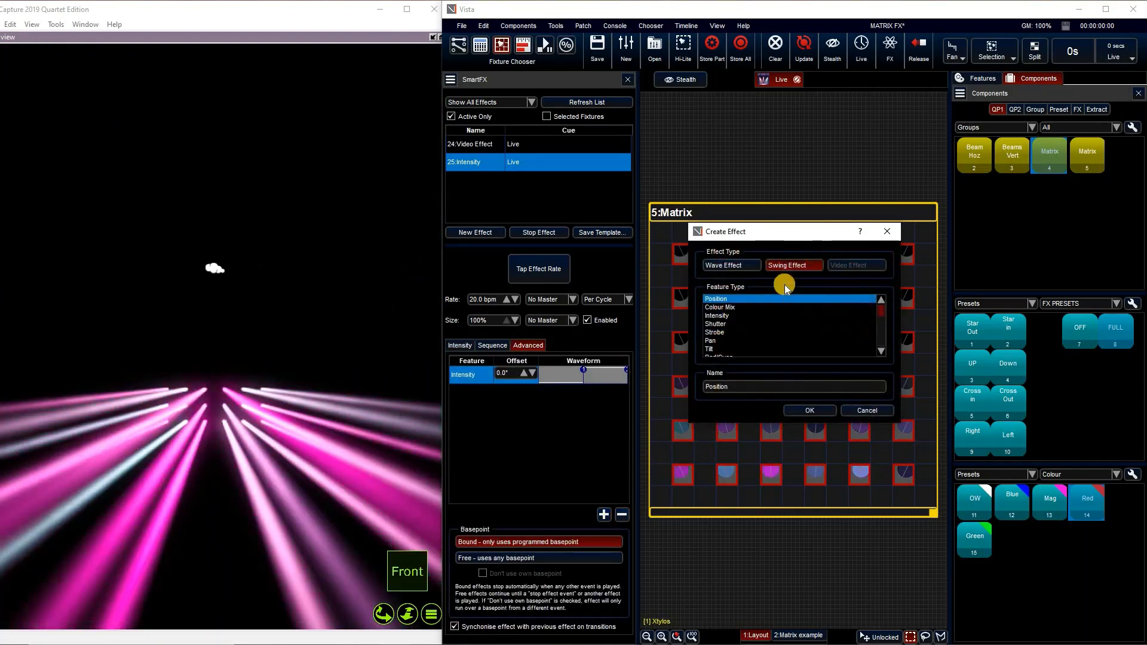
left_click(815, 408)
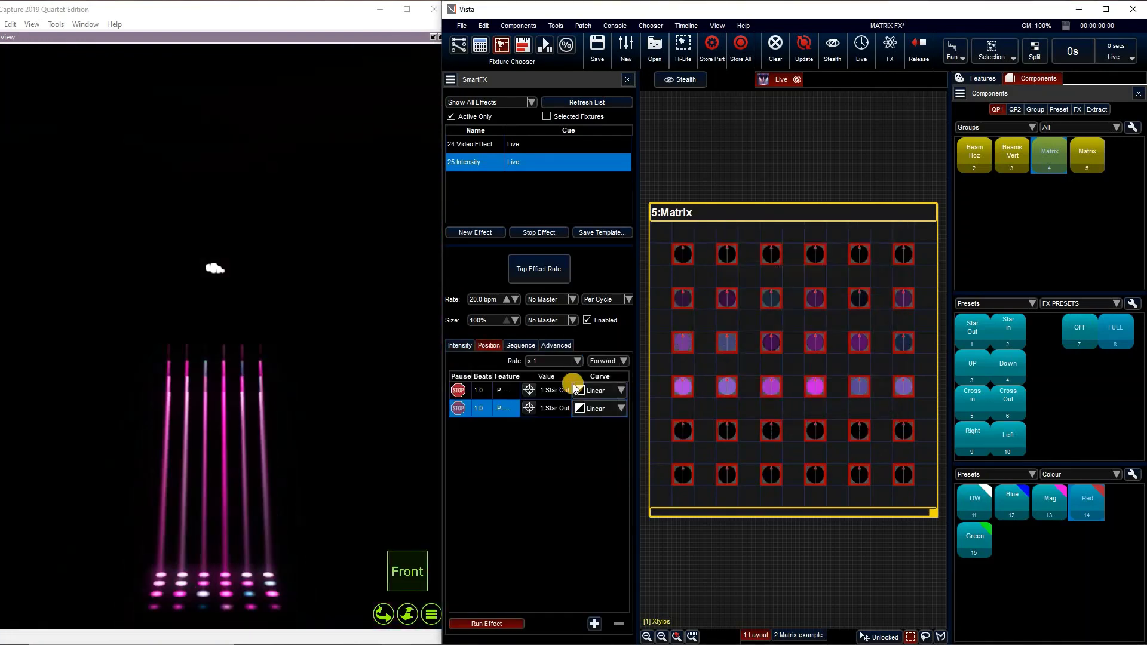
left_click(621, 408)
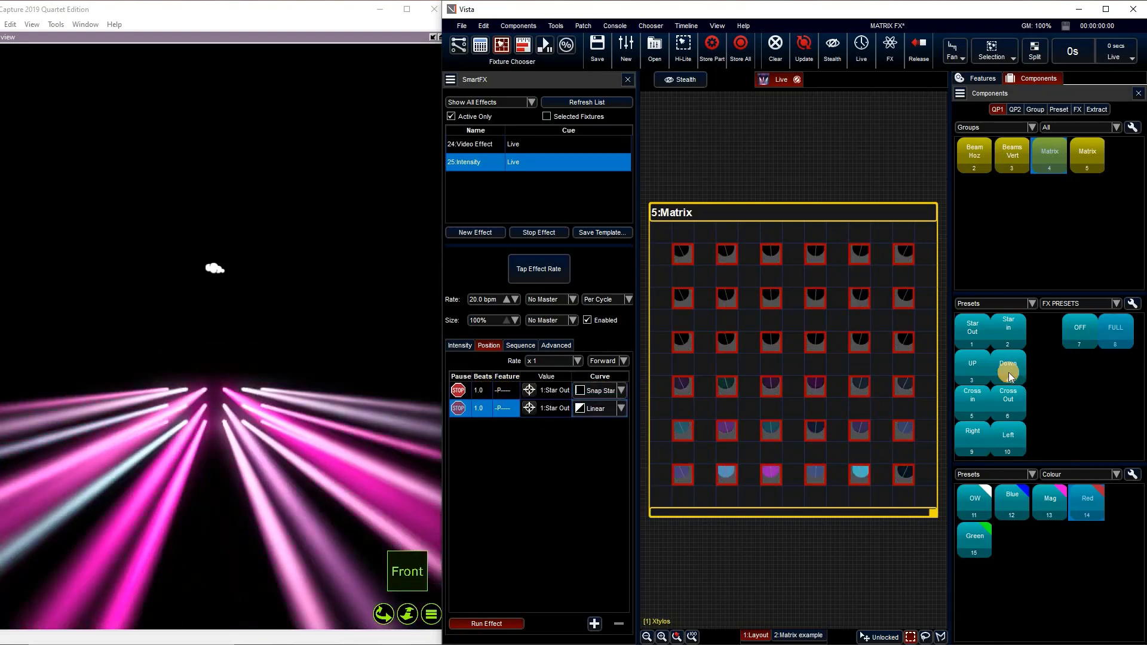
Step: Try position swings combining the Cross in preset with Star in and with Cross Out
left_click(486, 408)
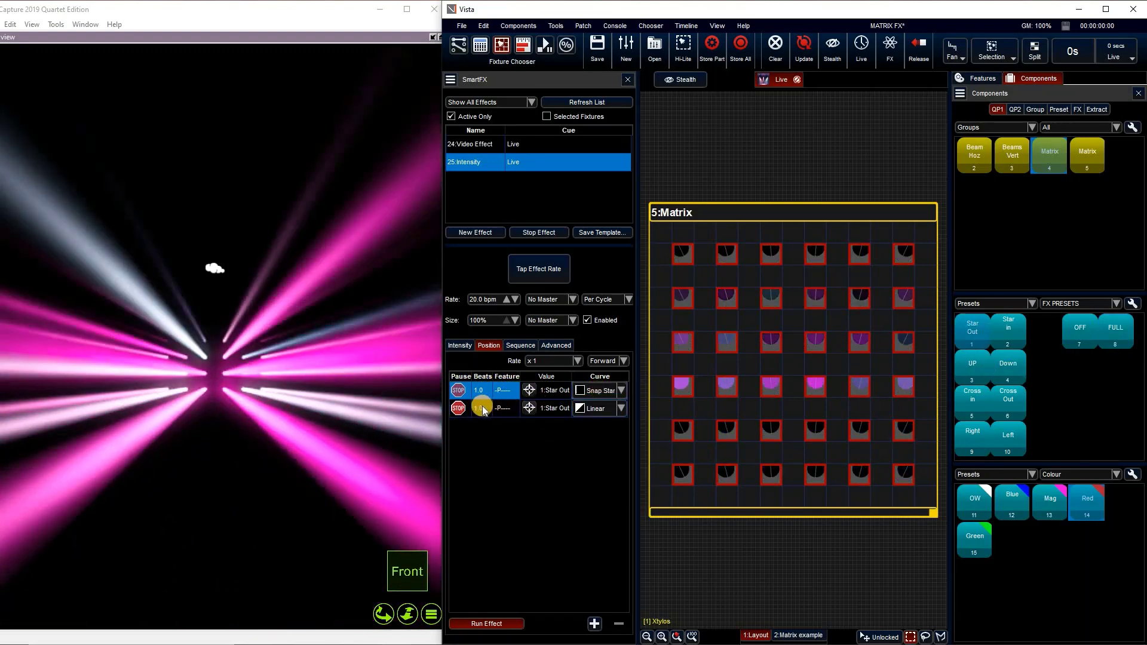
left_click(1023, 349)
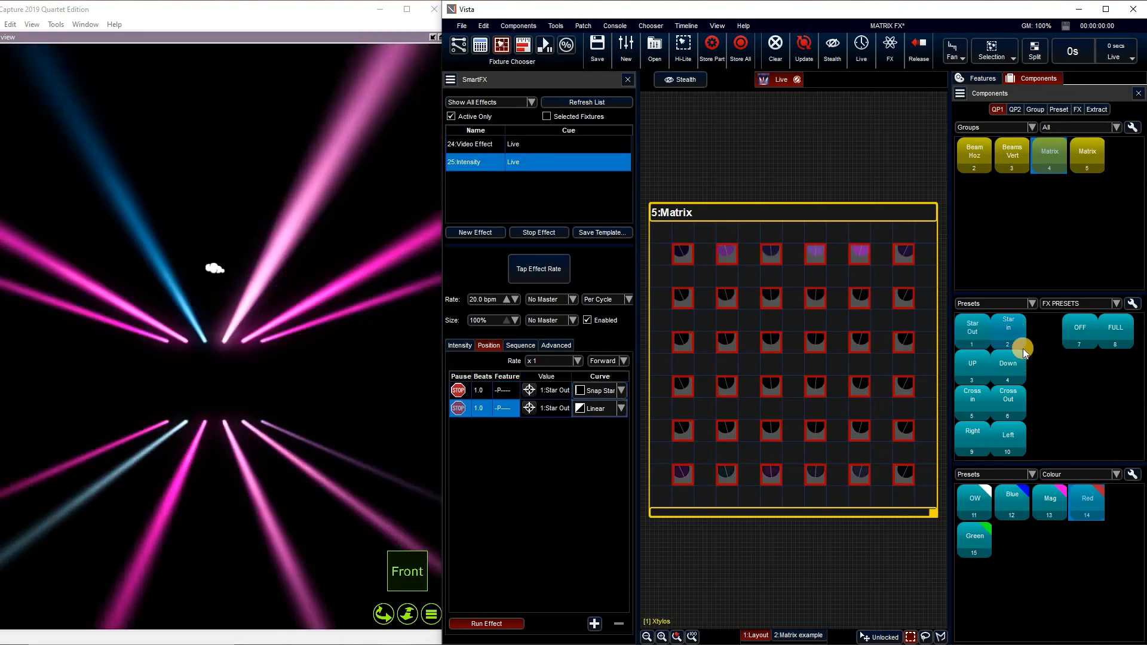
left_click(482, 424)
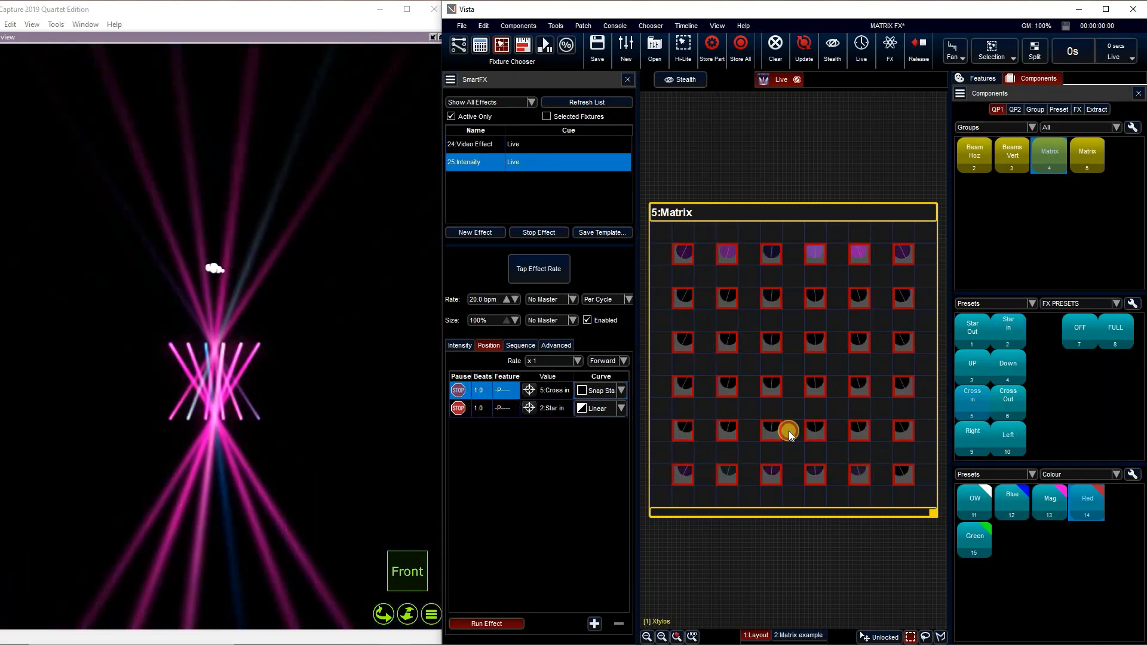
left_click(972, 395)
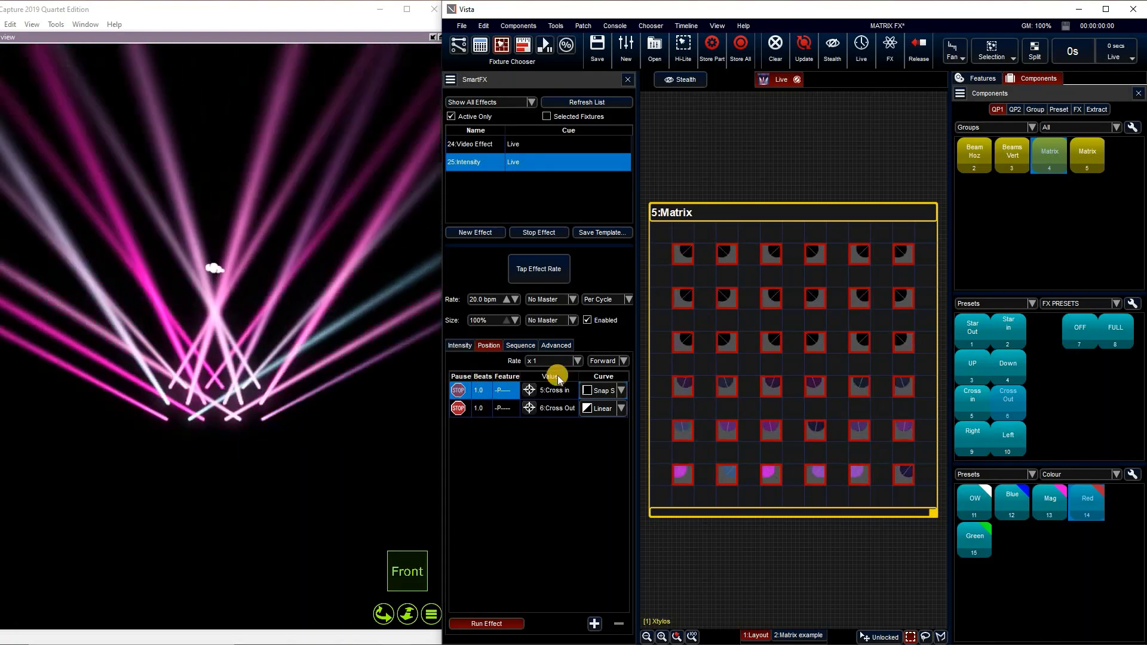
left_click(459, 347)
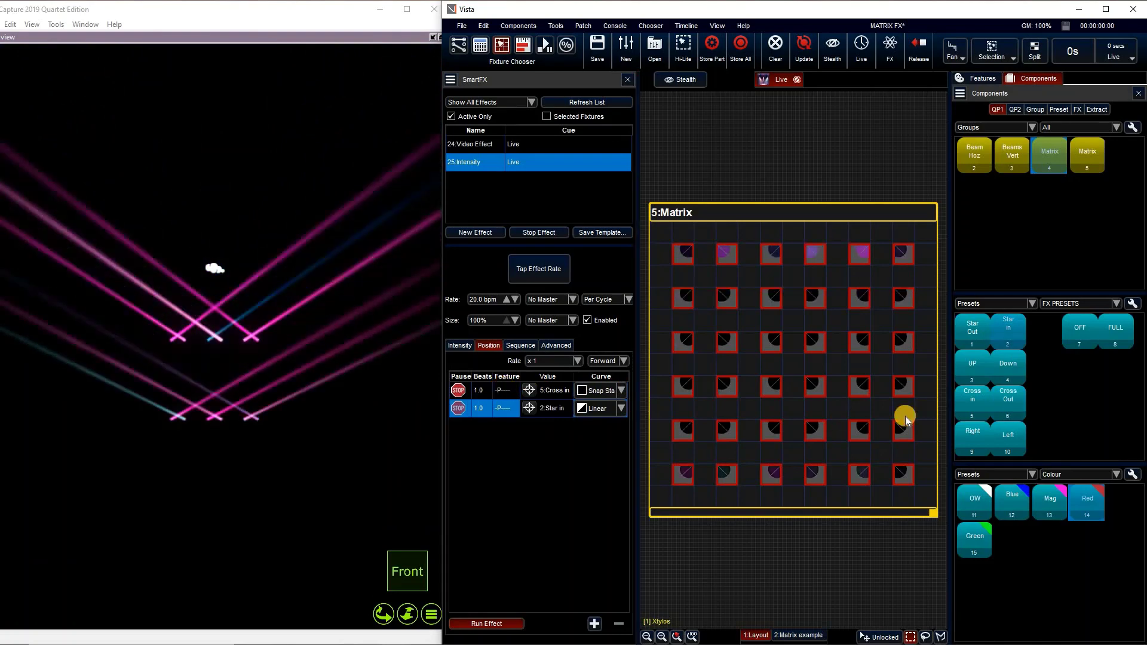
Step: Set the position swing to go from Down to Star Out and sequence the effect with the diamond pattern
left_click(1018, 367)
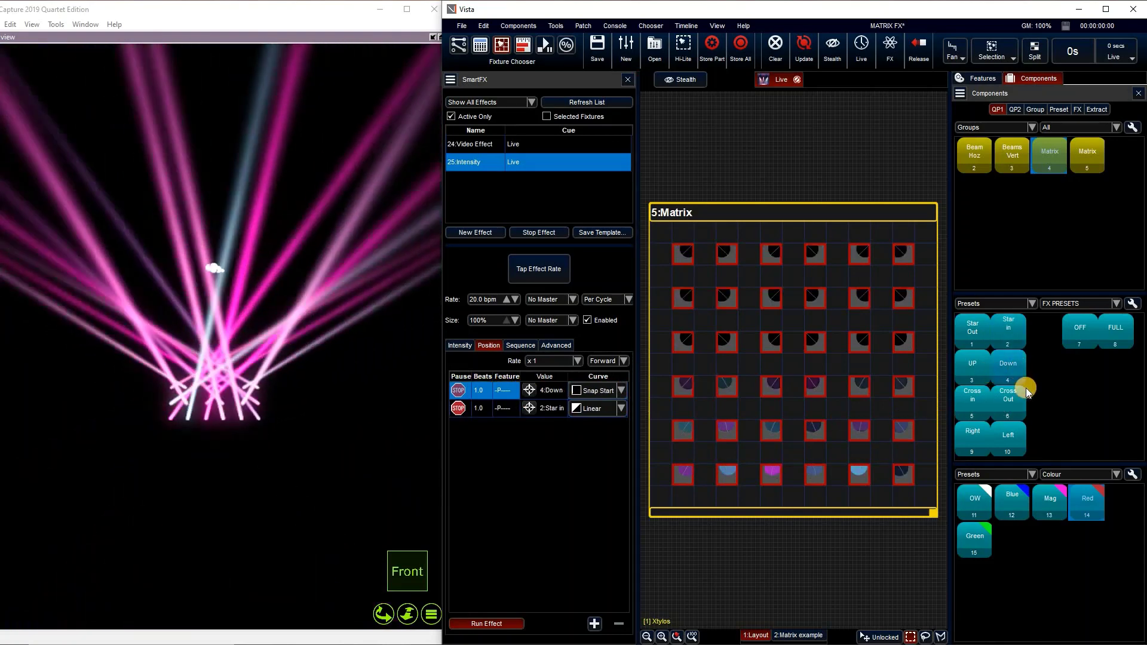
left_click(477, 408)
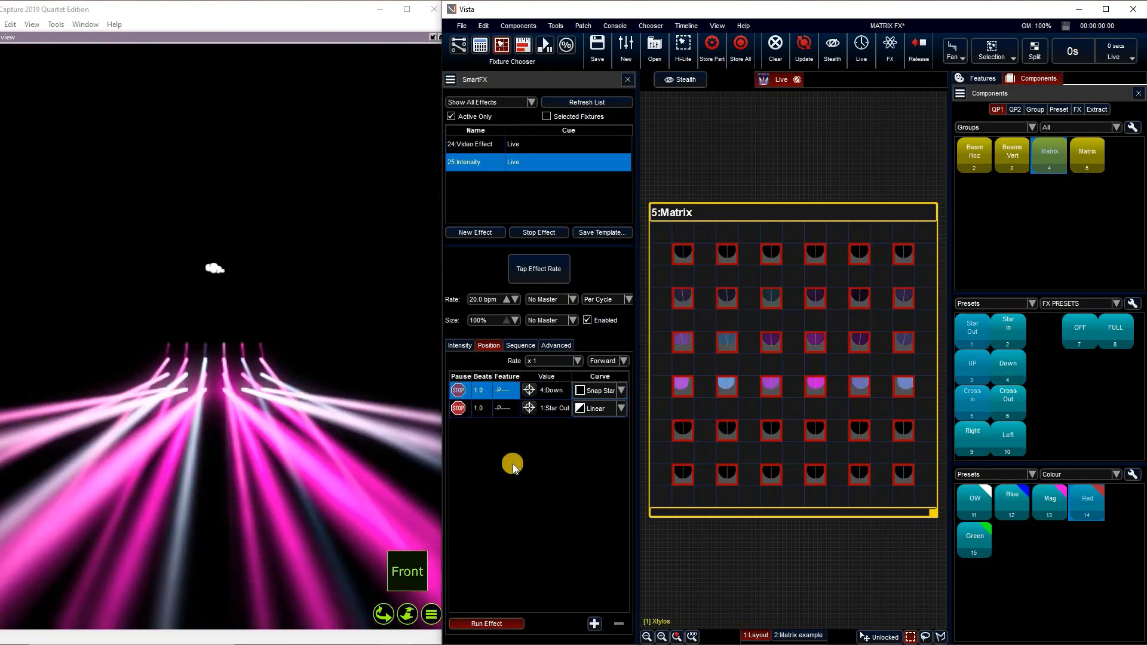
left_click(520, 345)
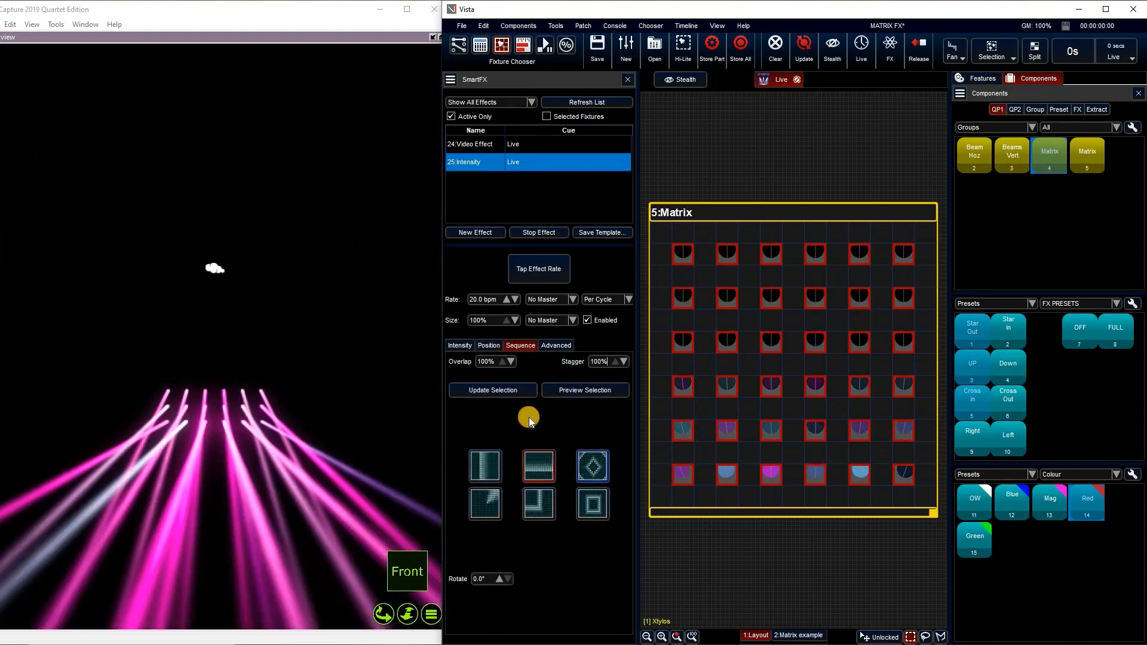
left_click(591, 466)
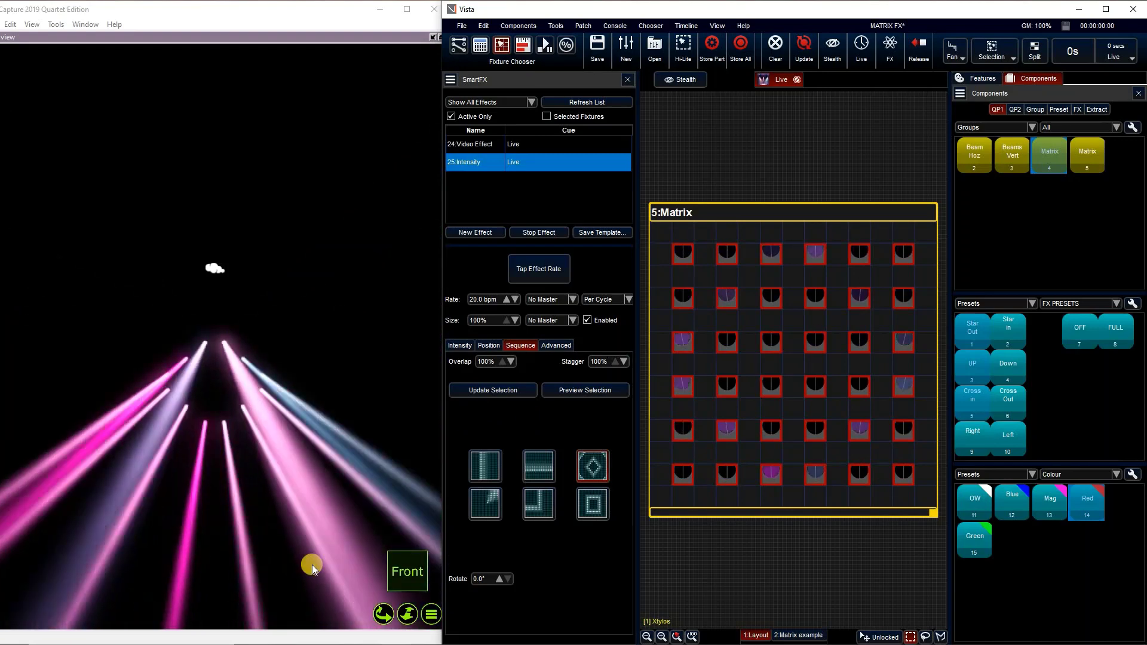
left_click(383, 614)
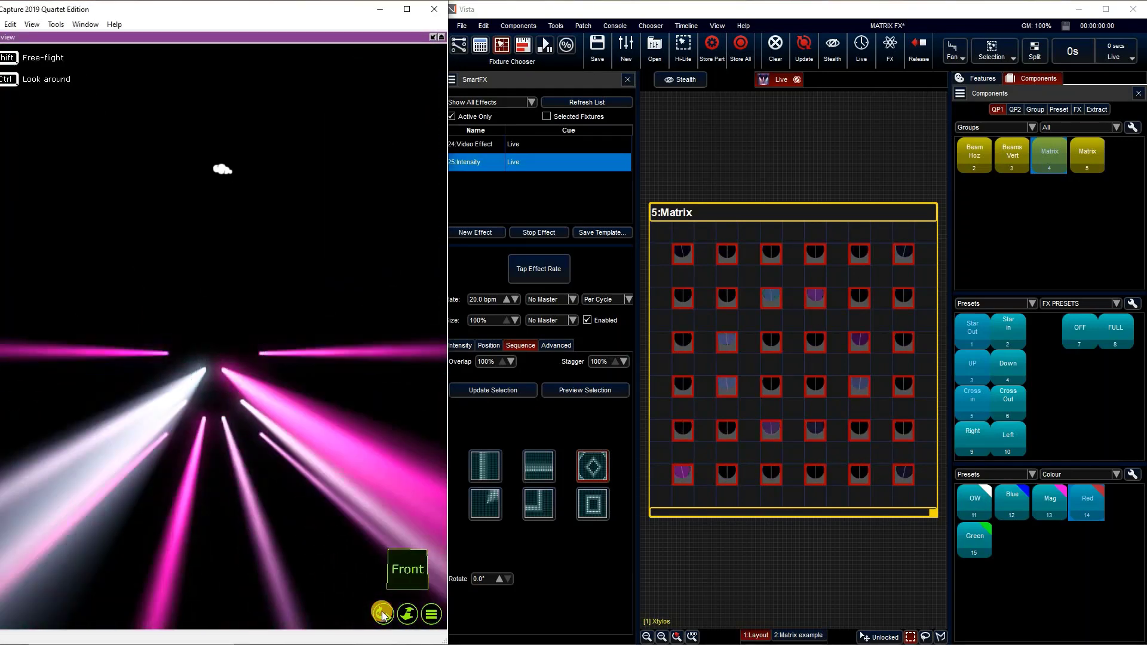
left_click(481, 458)
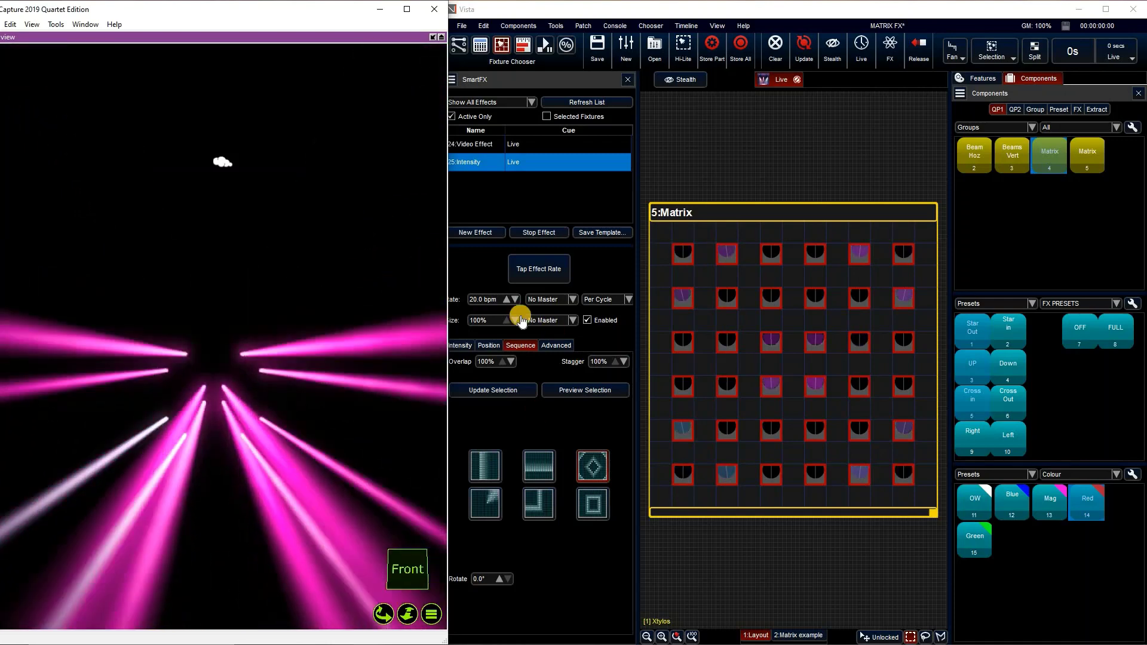
left_click(489, 263)
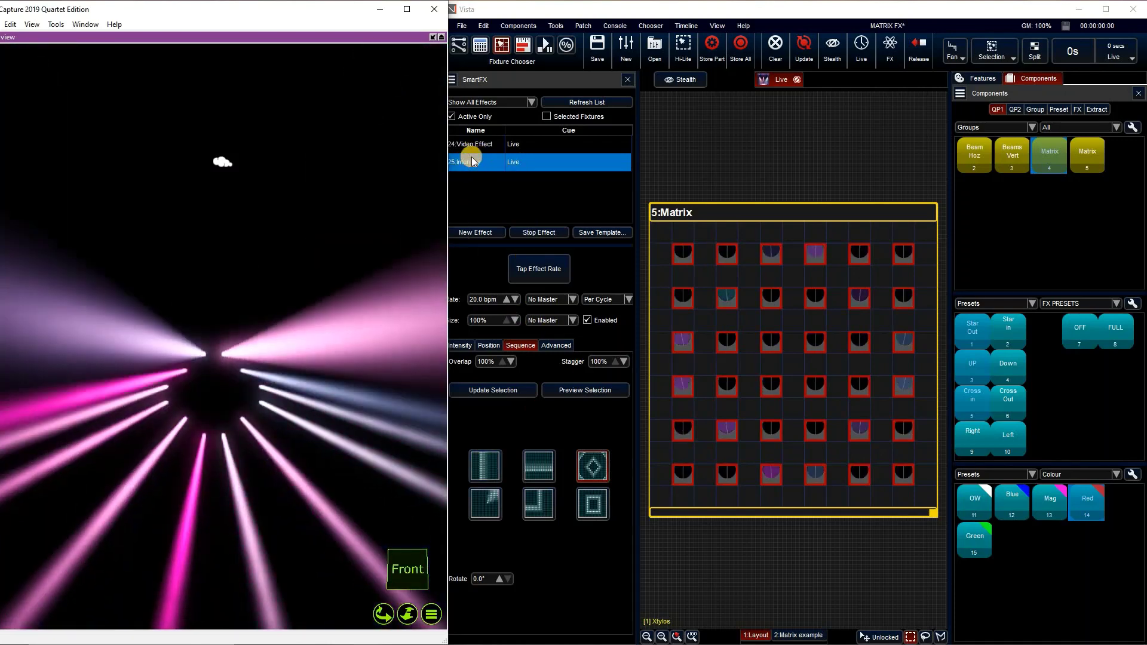
Step: Switch the video effect's source to orange wave.gif and crop it to a thin strip in the frame's upper-left corner
left_click(471, 147)
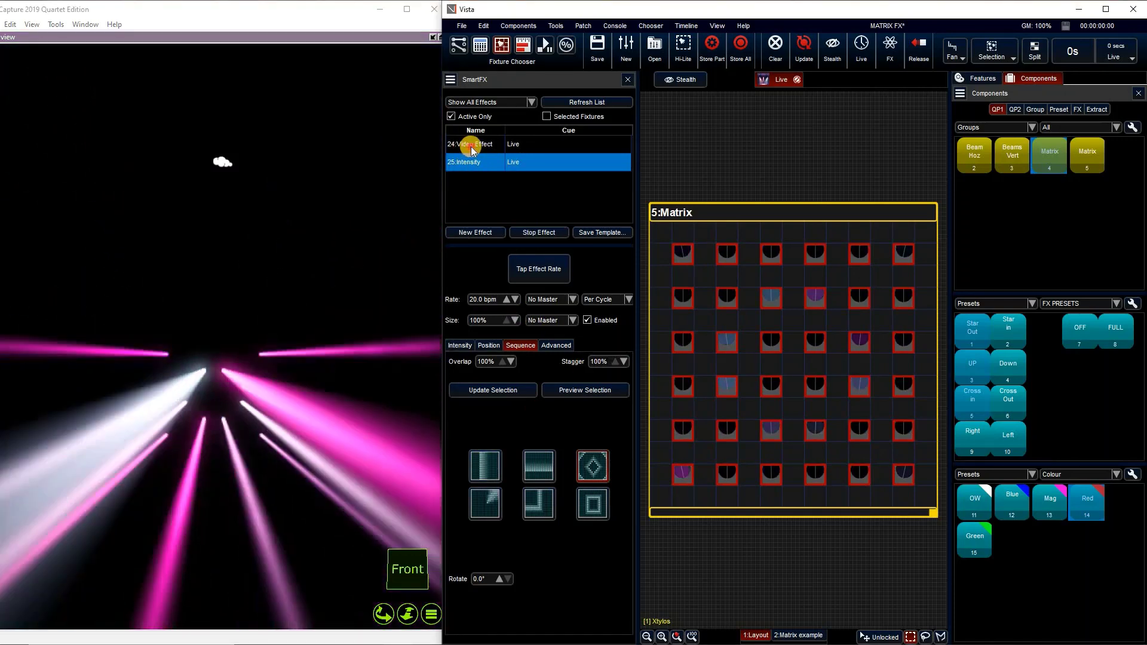
left_click(476, 146)
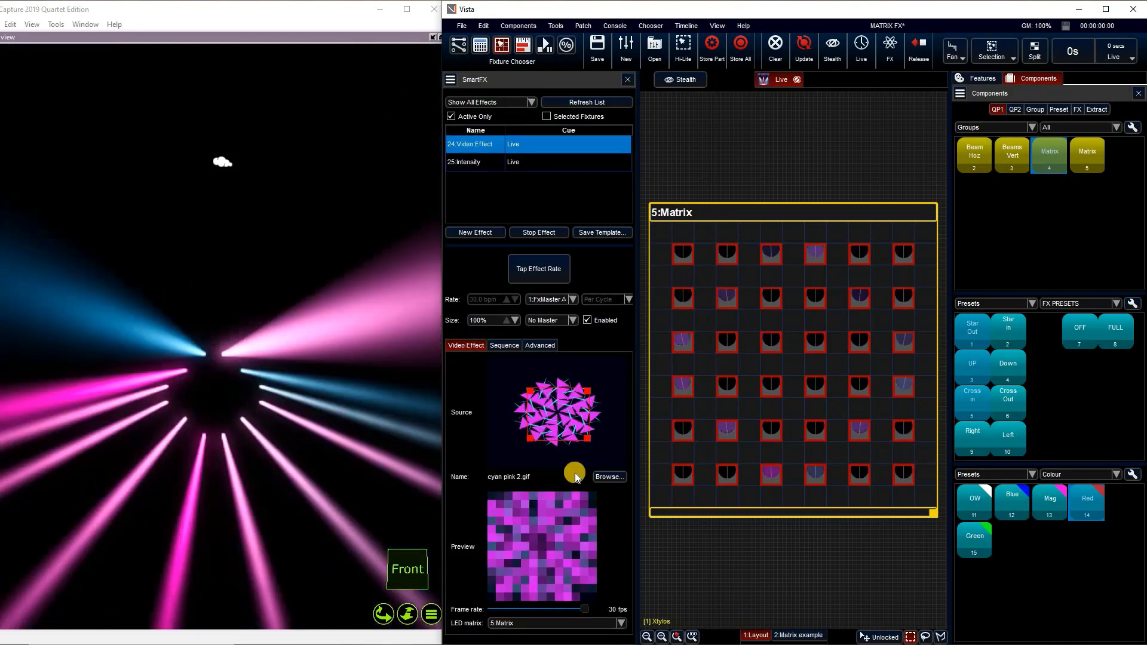
left_click(608, 476)
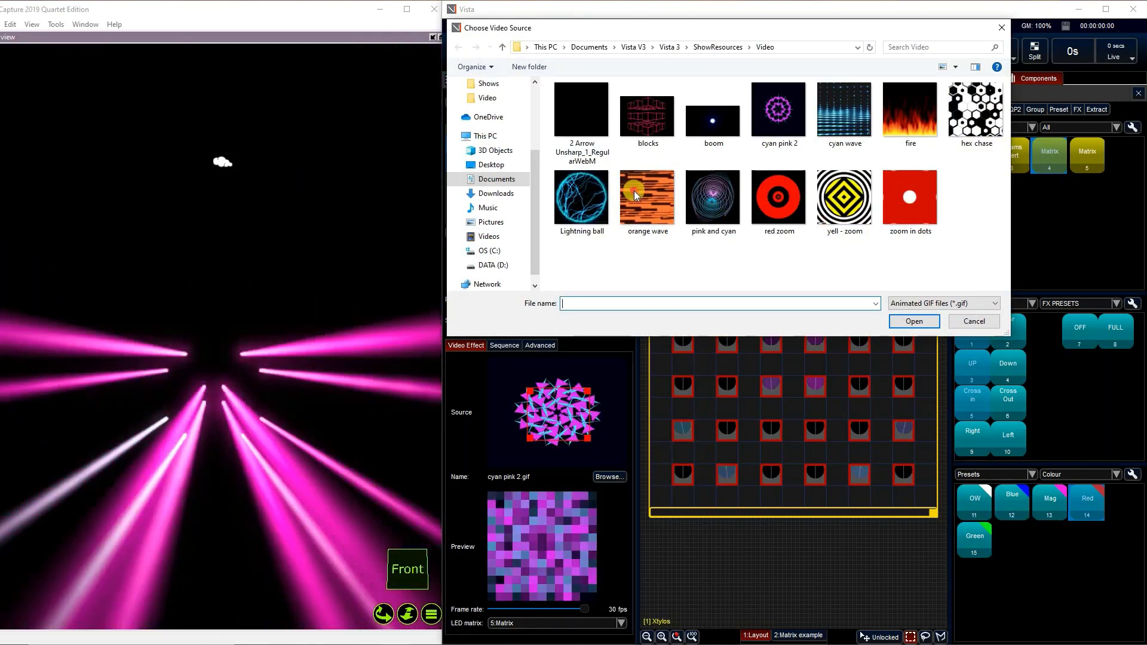
left_click(633, 191)
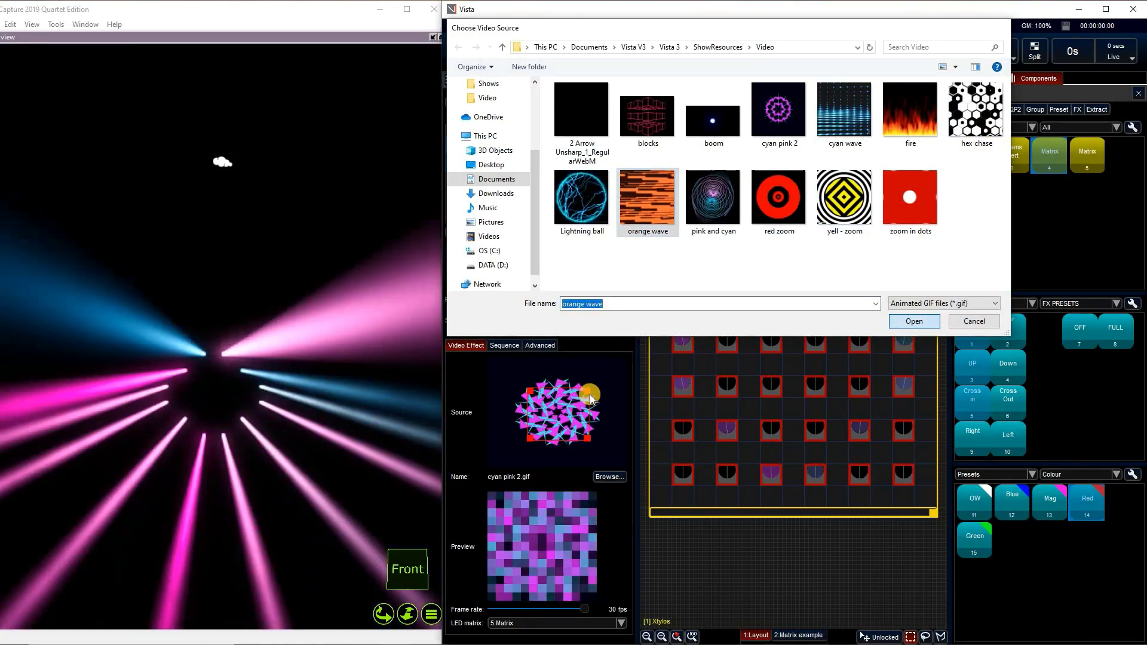
key("Return")
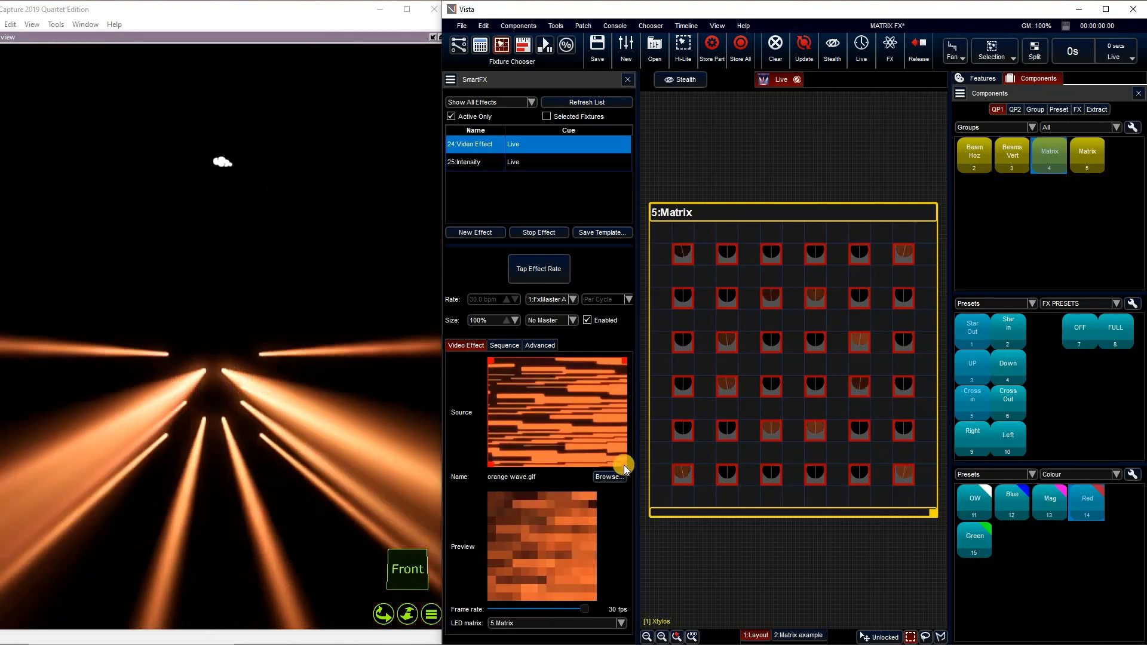
left_click_drag(623, 465, 543, 371)
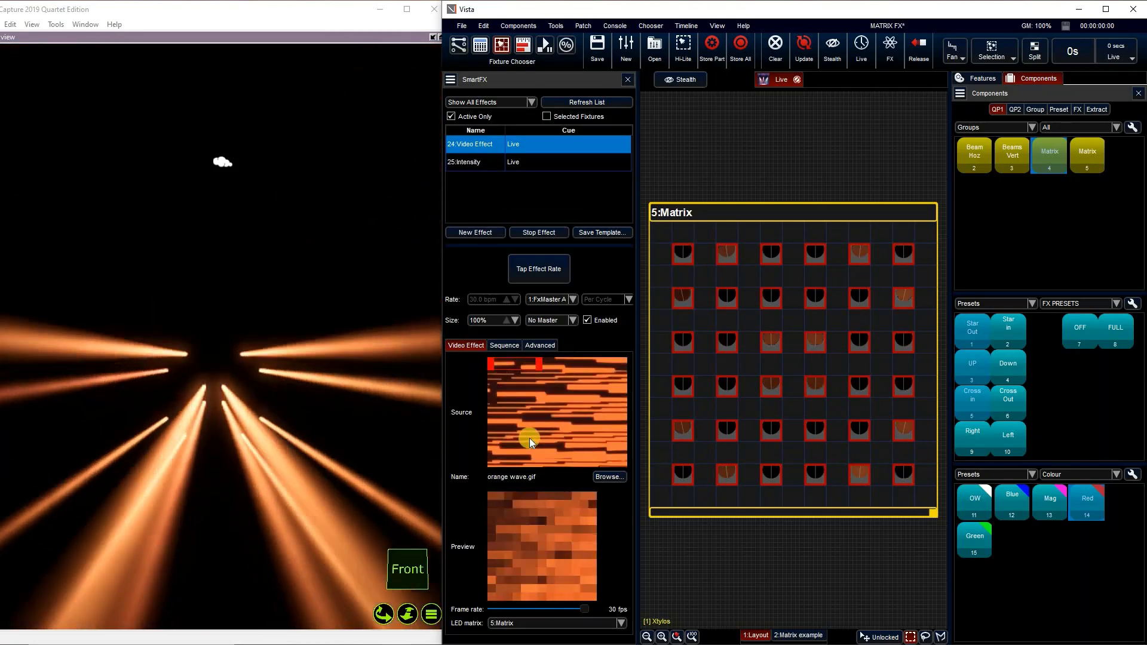